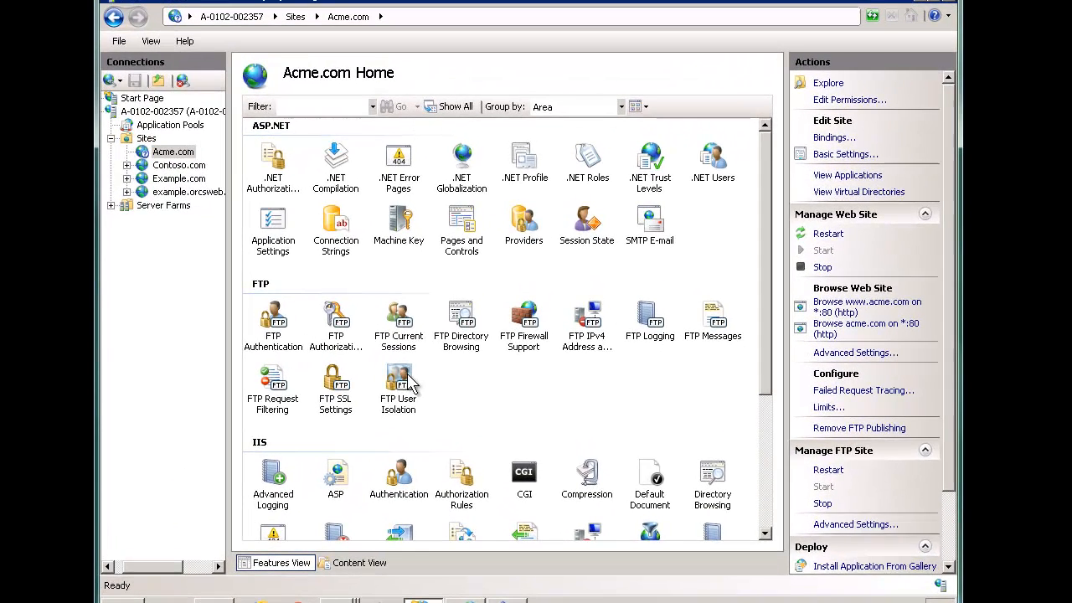
Step: Open Acme.com's FTP User Isolation settings
double_click(406, 378)
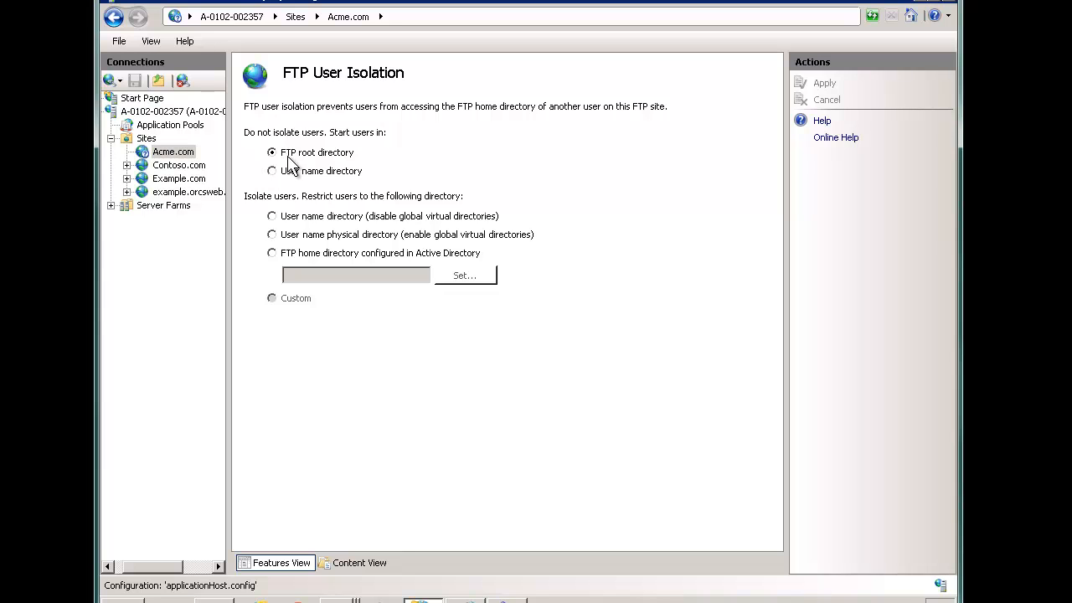
click(174, 156)
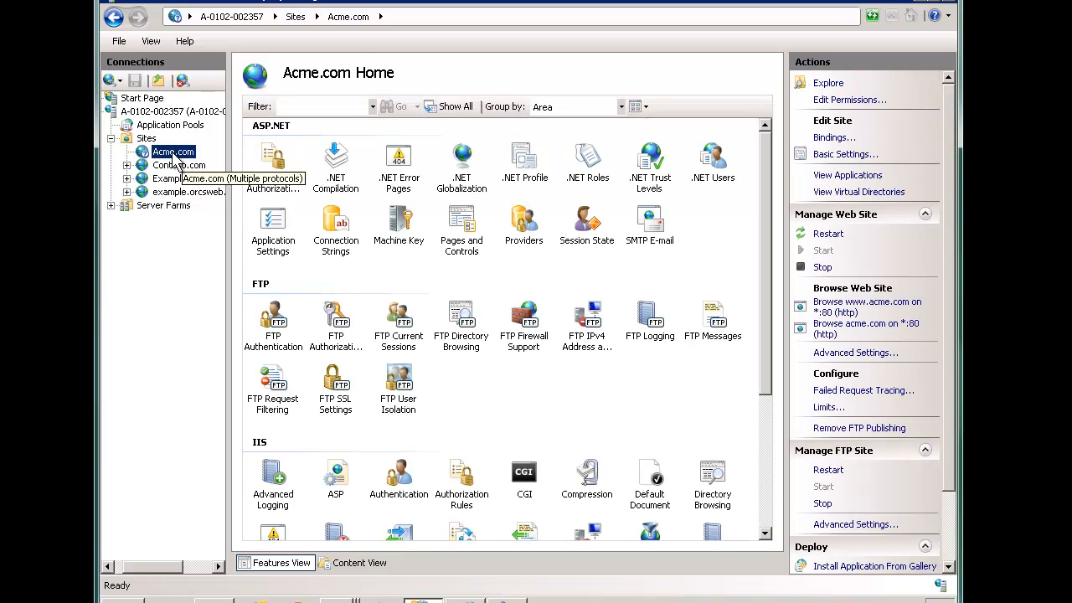
double_click(407, 376)
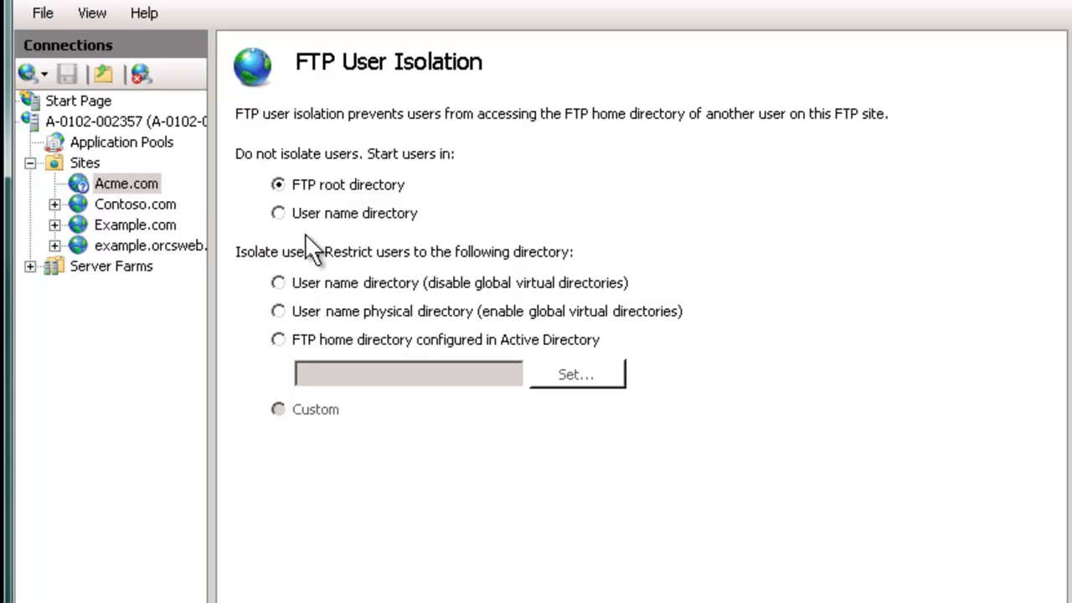
click(153, 184)
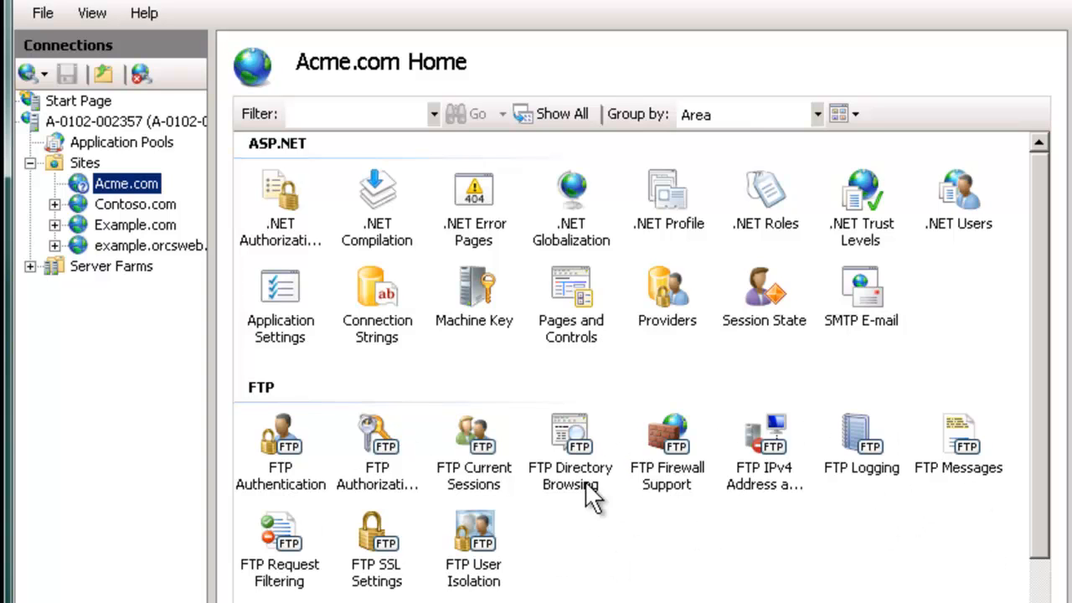
click(493, 546)
double_click(493, 546)
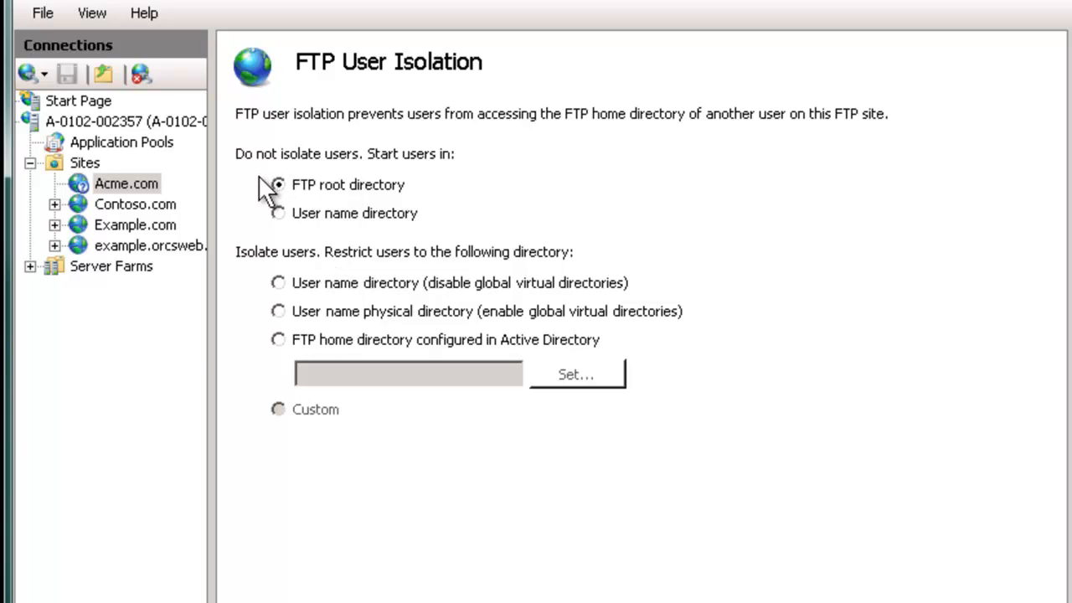
Step: Compare the isolation options, then settle on 'User name directory' under Do not isolate users
click(295, 211)
click(284, 282)
click(319, 315)
click(304, 343)
click(414, 285)
click(310, 186)
click(306, 283)
click(355, 213)
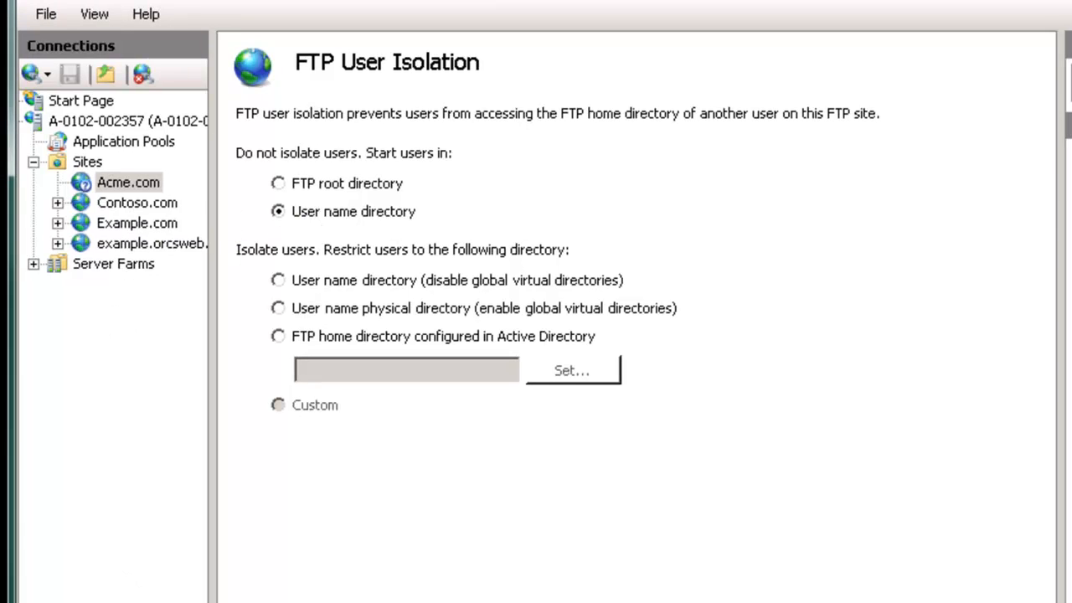
Step: In Computer Management, start a new user under Local Users and Groups > Users
key(super)
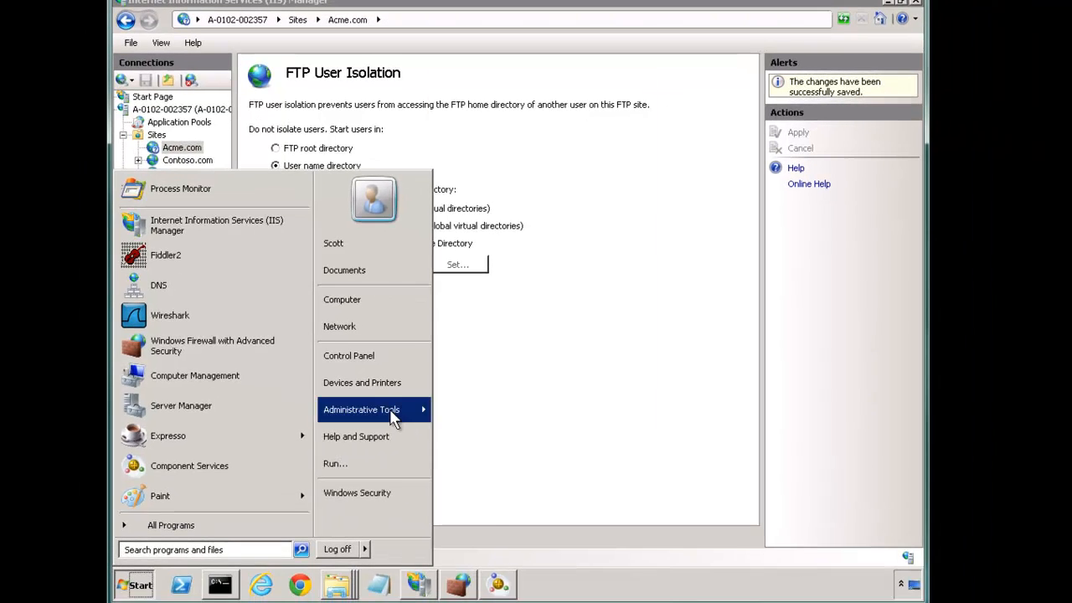
mouse_move(409, 456)
click(481, 114)
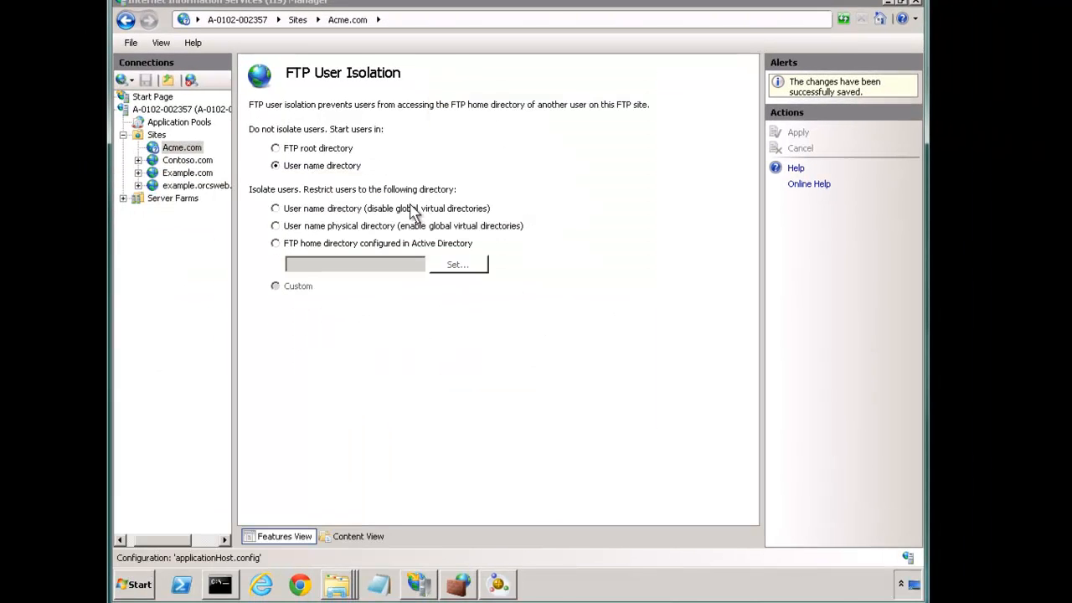
double_click(214, 132)
click(201, 144)
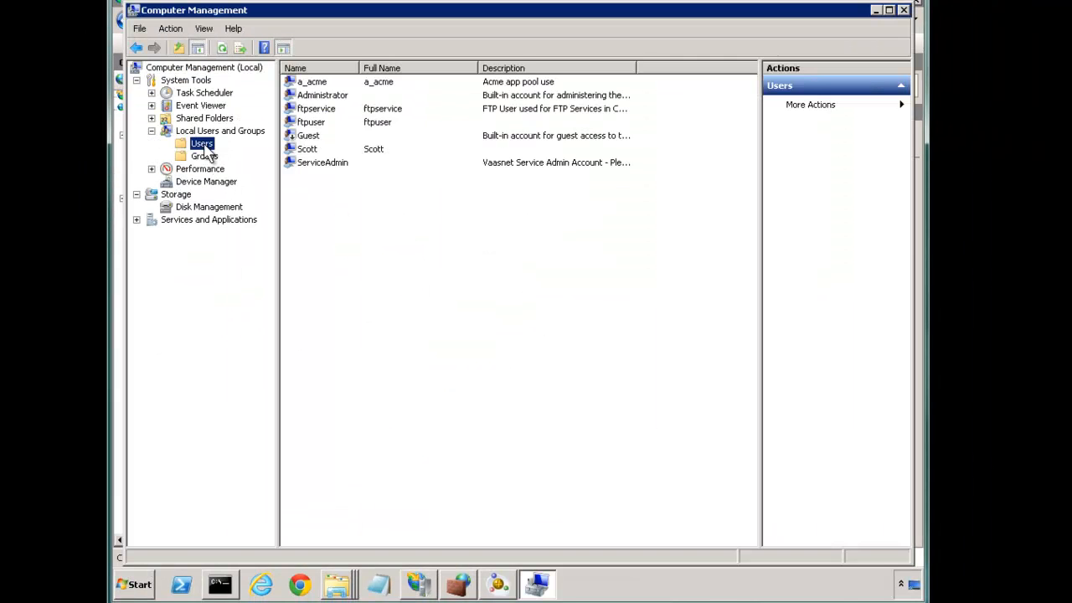
right_click(411, 256)
click(448, 263)
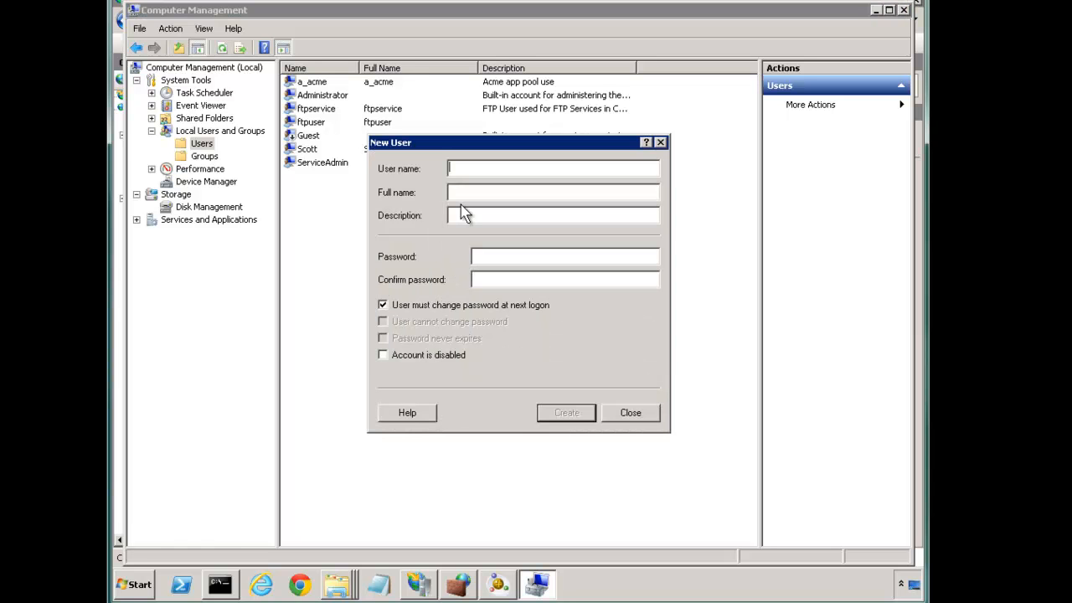
Step: Enter the user name and password, untick forced change at logon, tick Password never expires, and create
text(Tom******)
key(Tab)
text(******)
key(Tab)
key(space)
key(Tab)
key(Tab)
key(space)
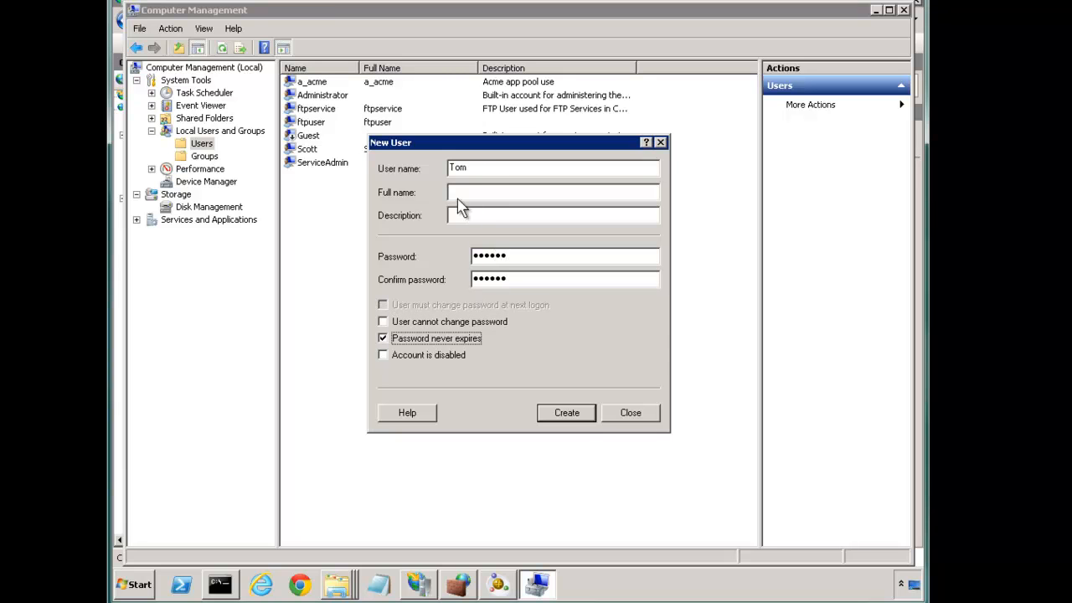
click(570, 412)
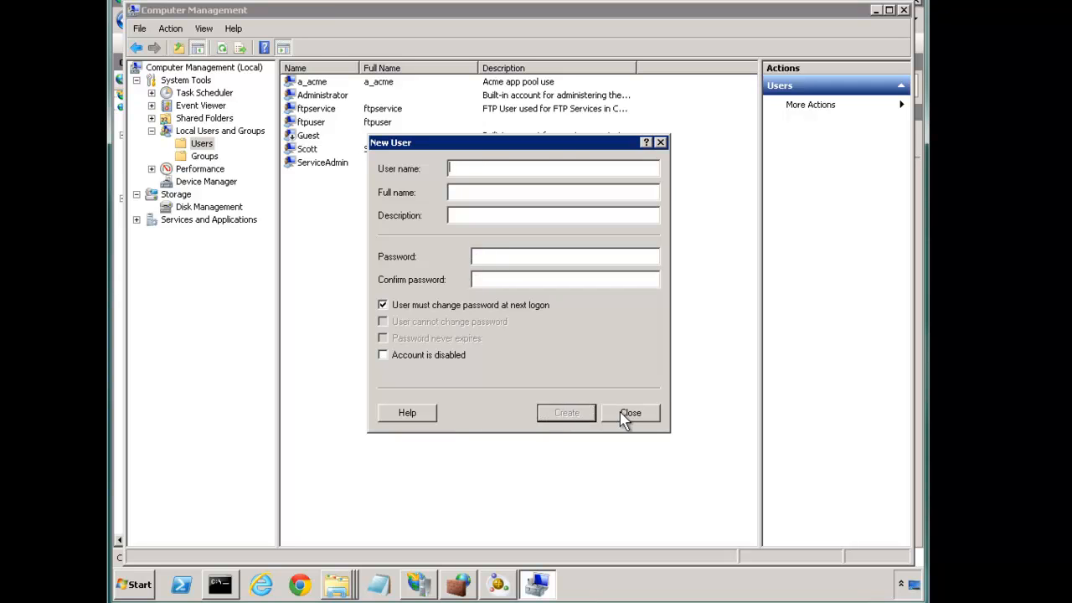
click(629, 413)
Step: Add the new user to C:\inetpub\Acme.com's security list with Modify allowed
click(903, 10)
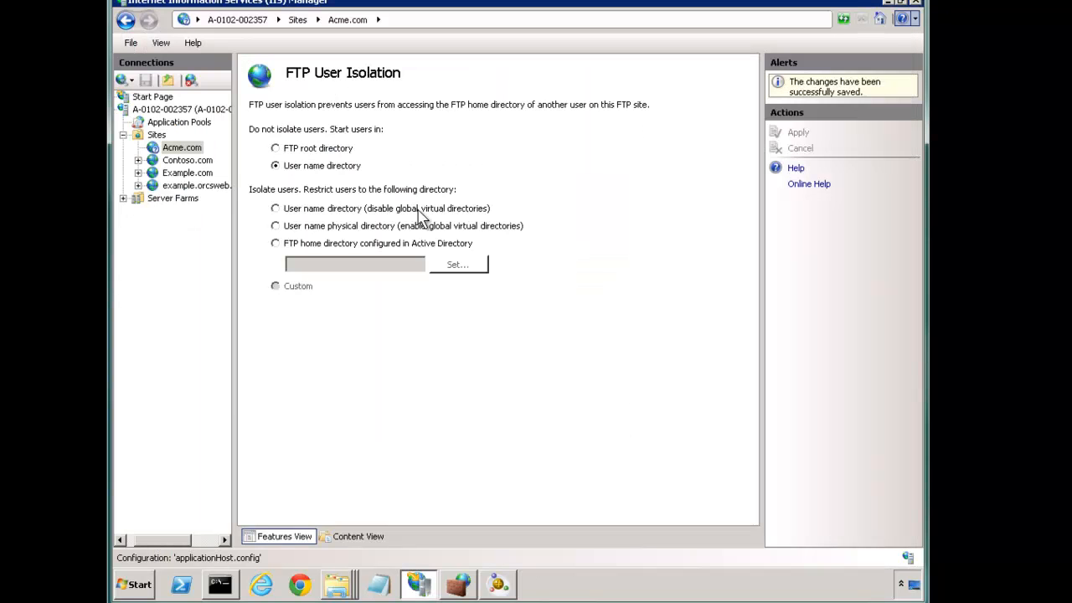
right_click(185, 148)
click(245, 173)
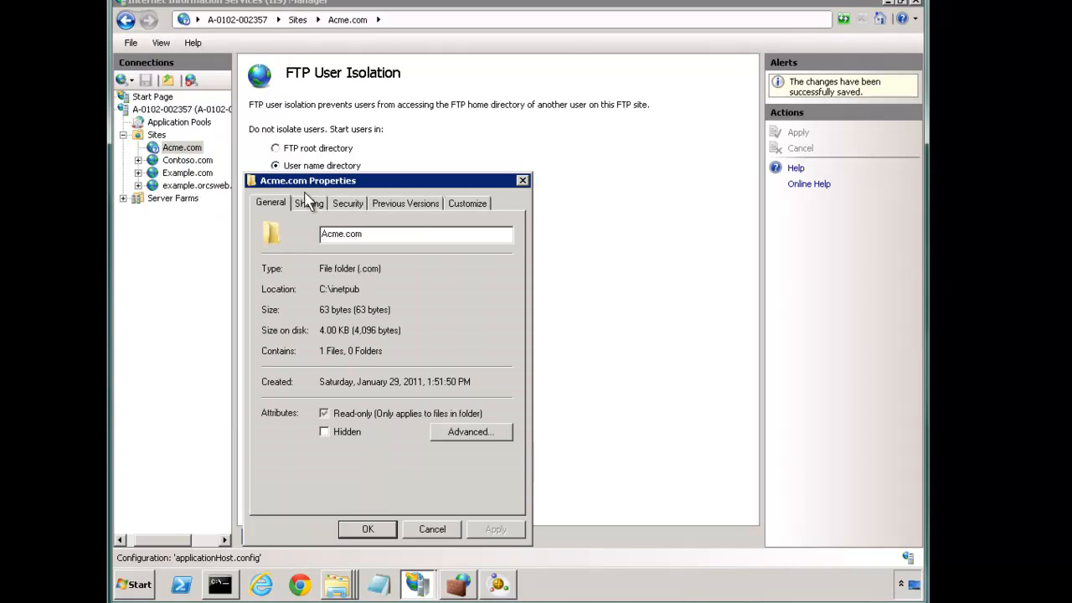
click(350, 206)
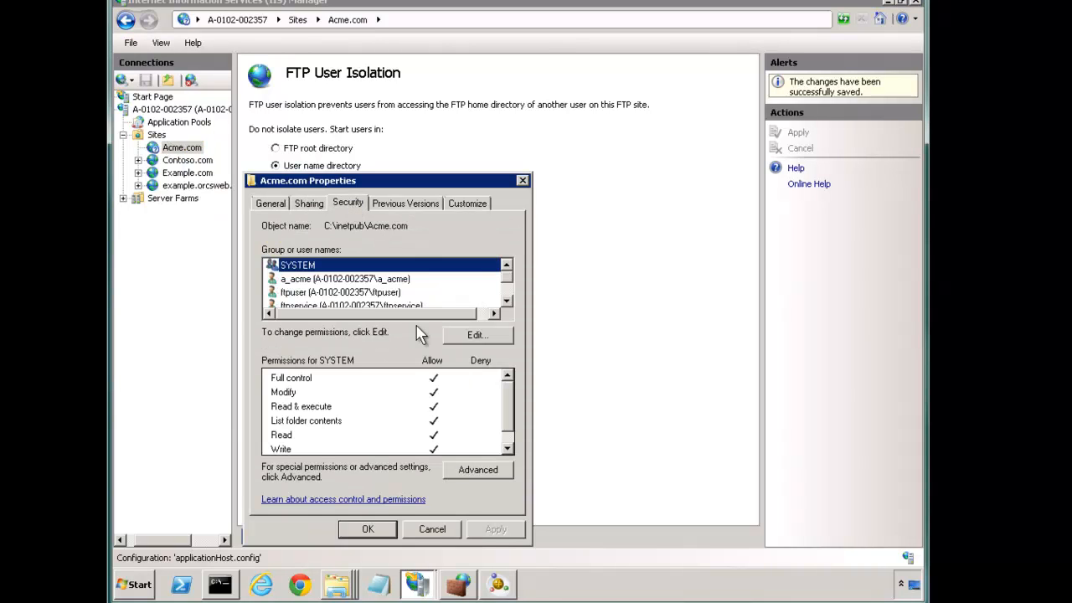
click(477, 336)
click(456, 398)
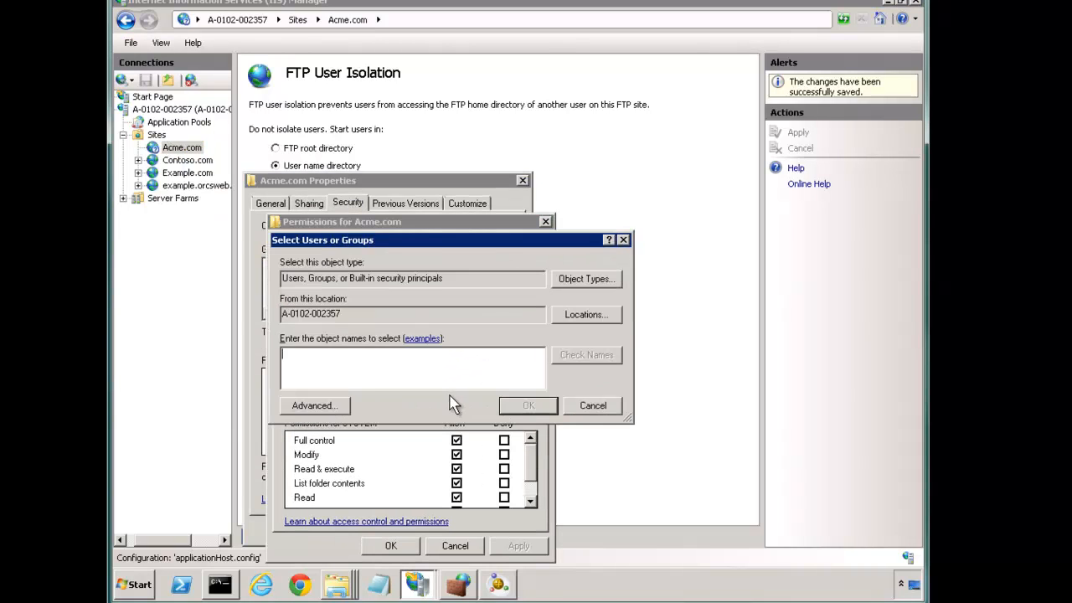
text(tom)
key(Return)
click(457, 455)
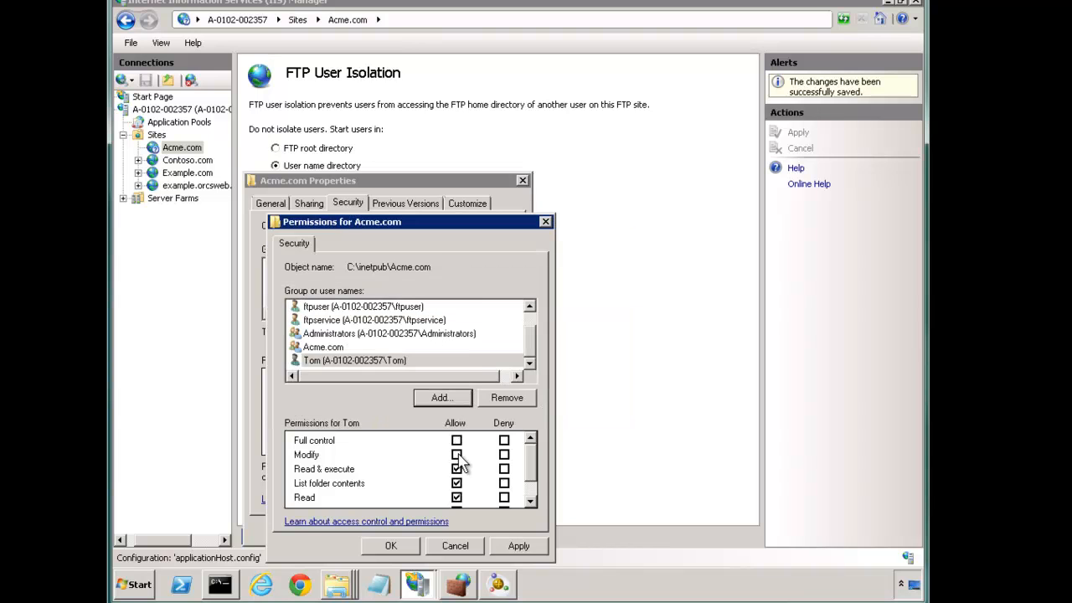
click(392, 546)
click(365, 527)
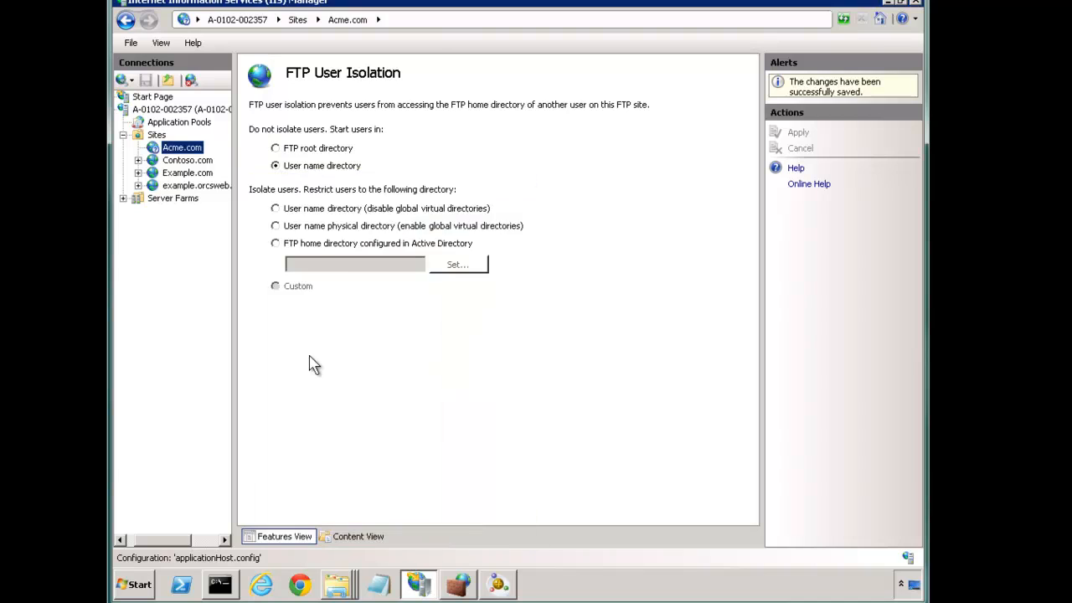
click(181, 148)
Step: Add an FTP Authorization allow rule for the new user, as a specified user, with Read and Write
click(342, 310)
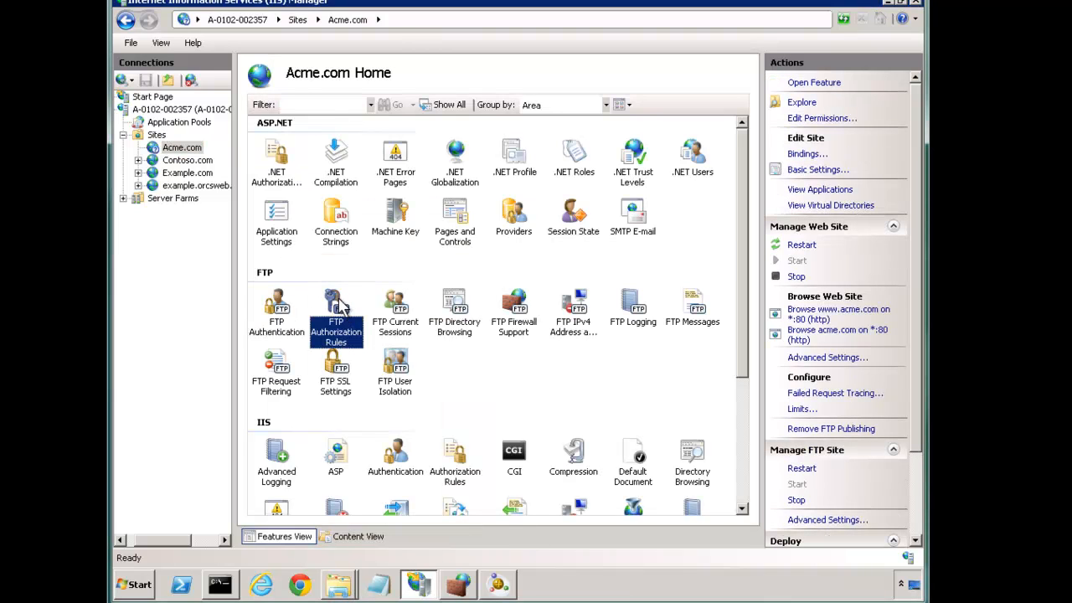
double_click(342, 310)
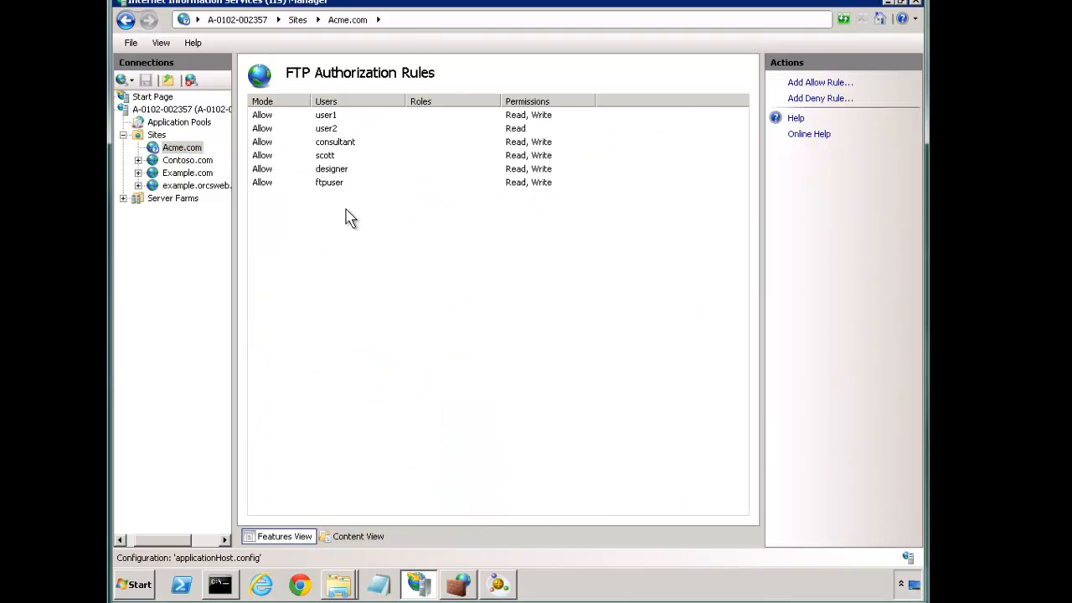
click(802, 84)
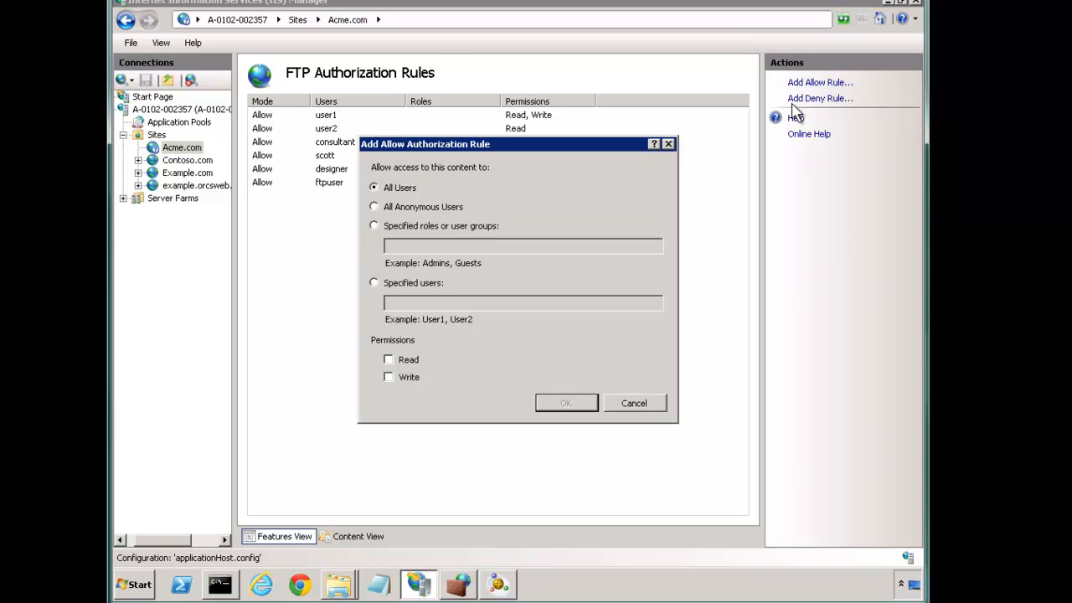
click(416, 284)
text(tom)
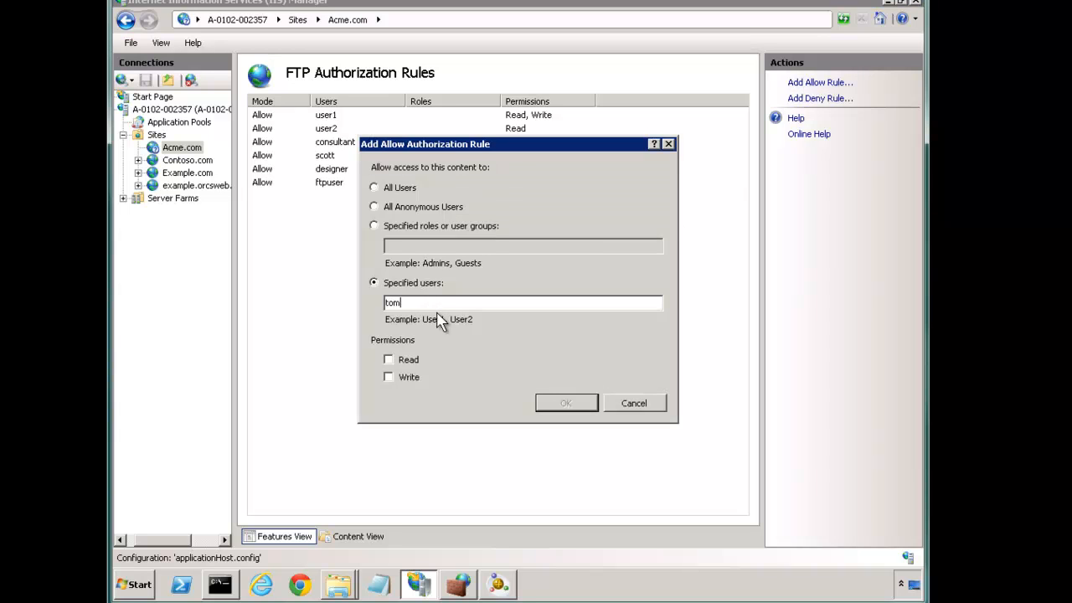
click(415, 360)
click(416, 378)
click(548, 403)
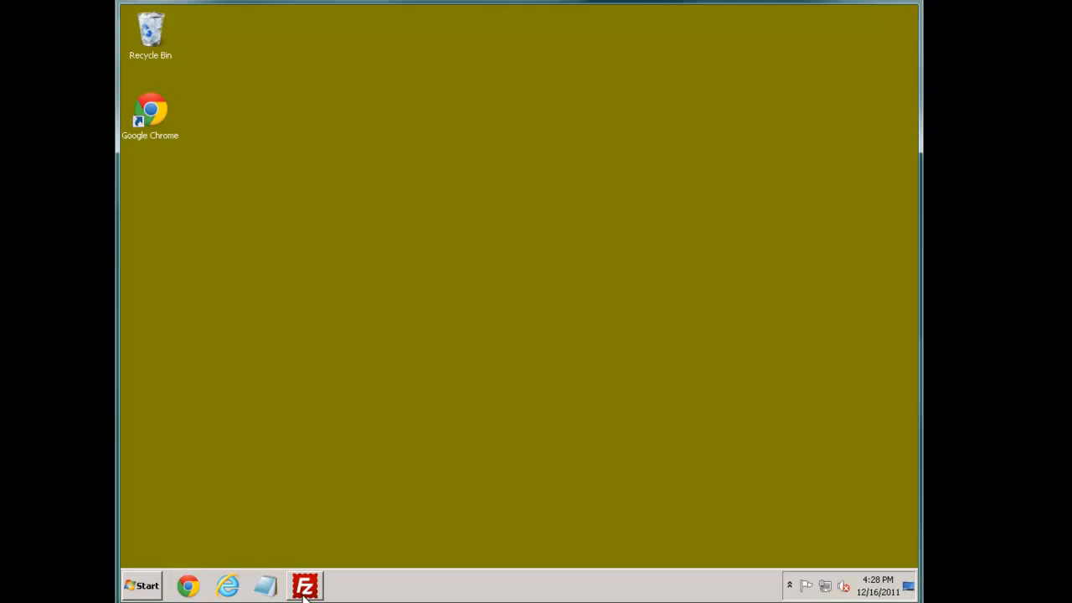
Step: Connect FileZilla to the saved Web Pro Series site as the new user, re-entering the password
click(300, 585)
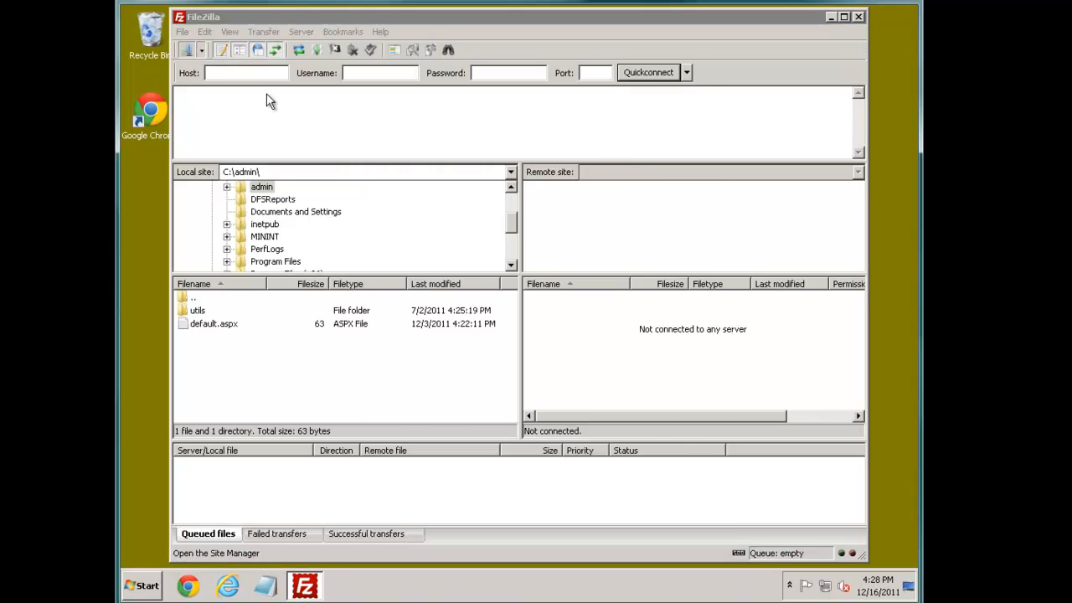
click(186, 49)
key(Tab)
text(••••••)
key(Return)
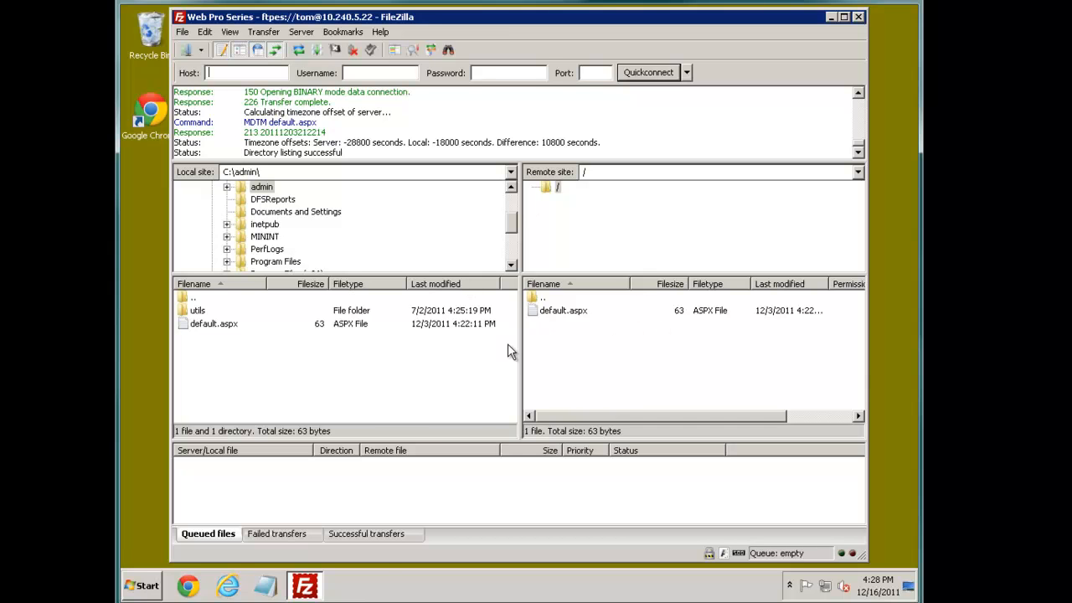
mouse_move(215, 601)
click(142, 583)
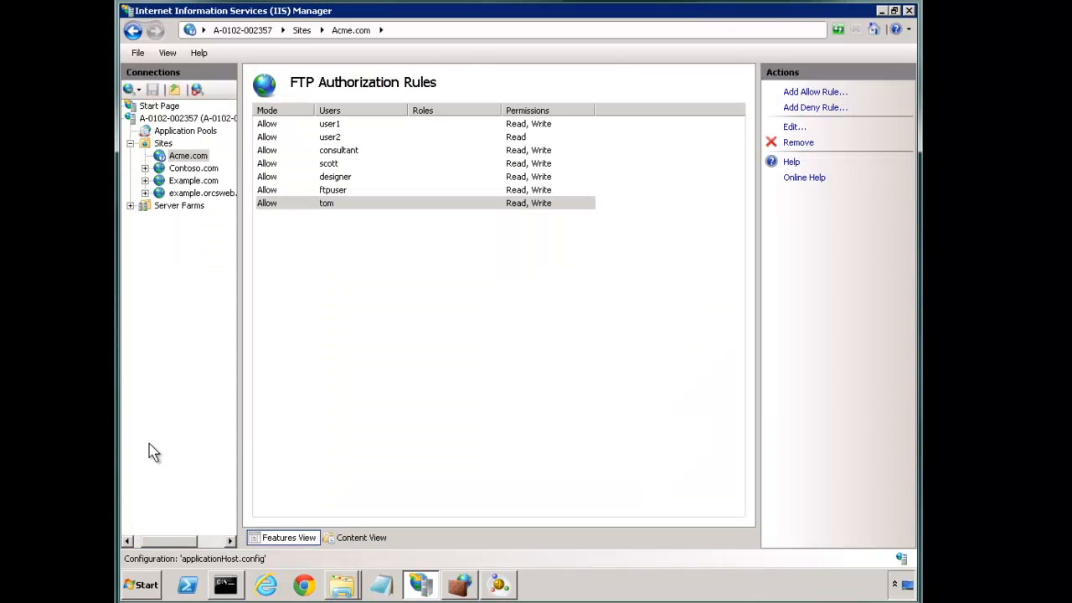
Step: Browse the Acme.com site folder on disk and create a folder named Tom
click(187, 156)
double_click(398, 369)
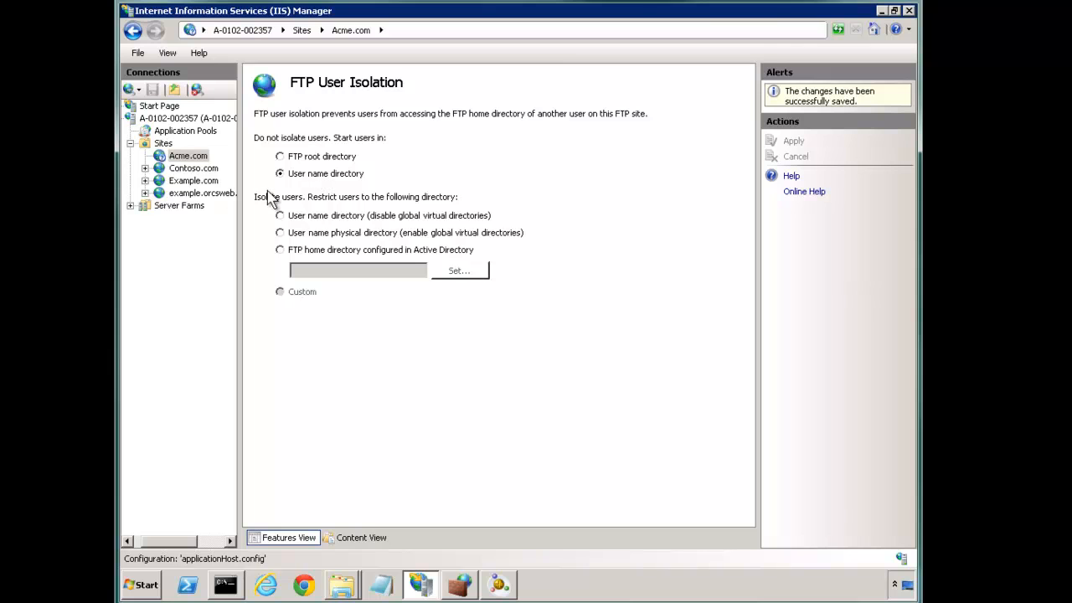
right_click(190, 163)
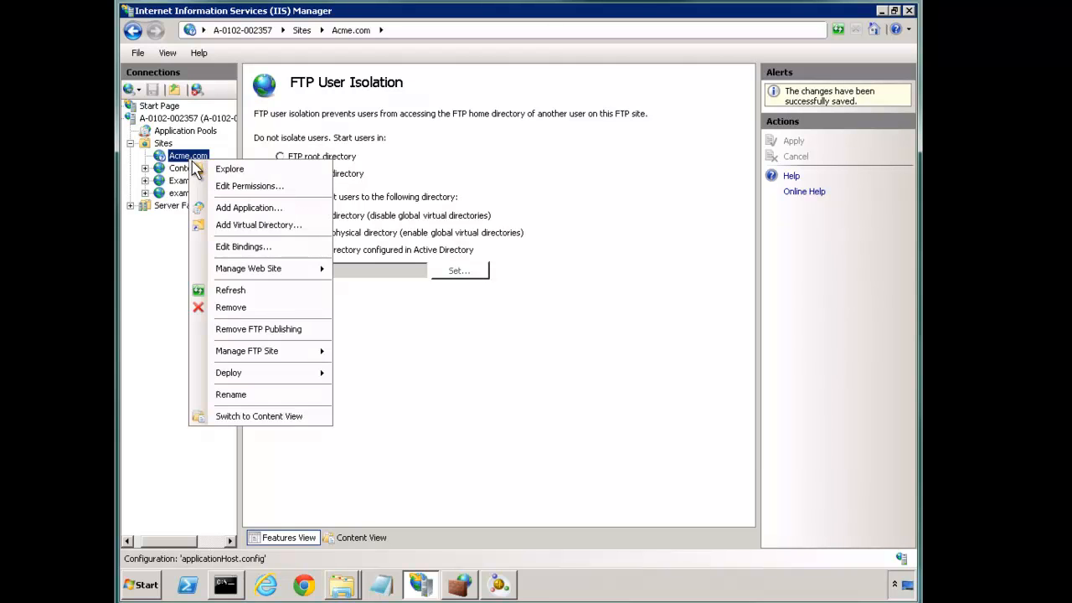
click(232, 168)
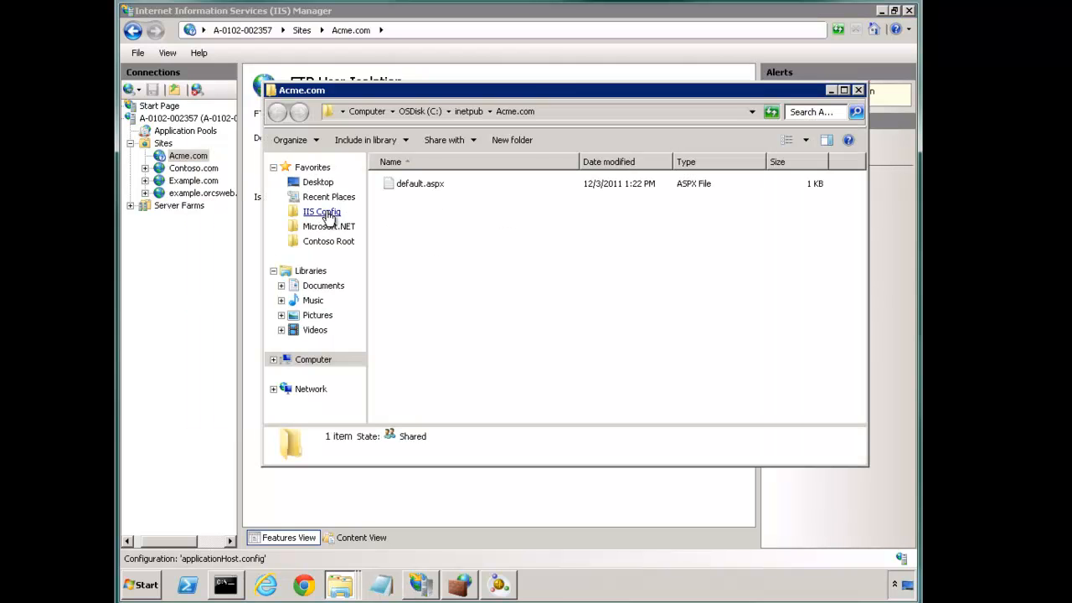
click(521, 141)
text(T)
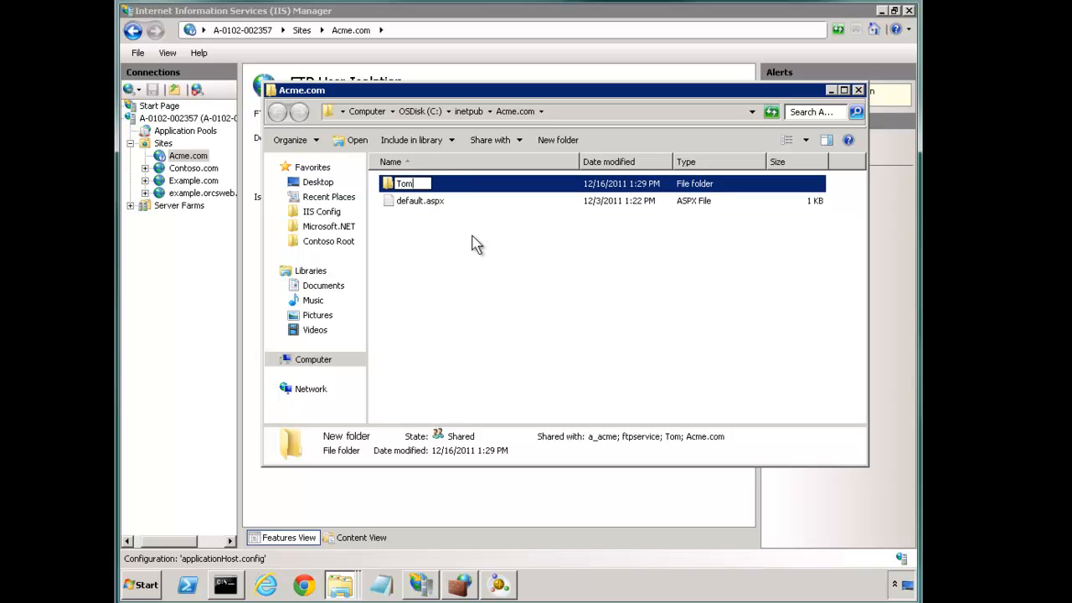
text(om)
key(Return)
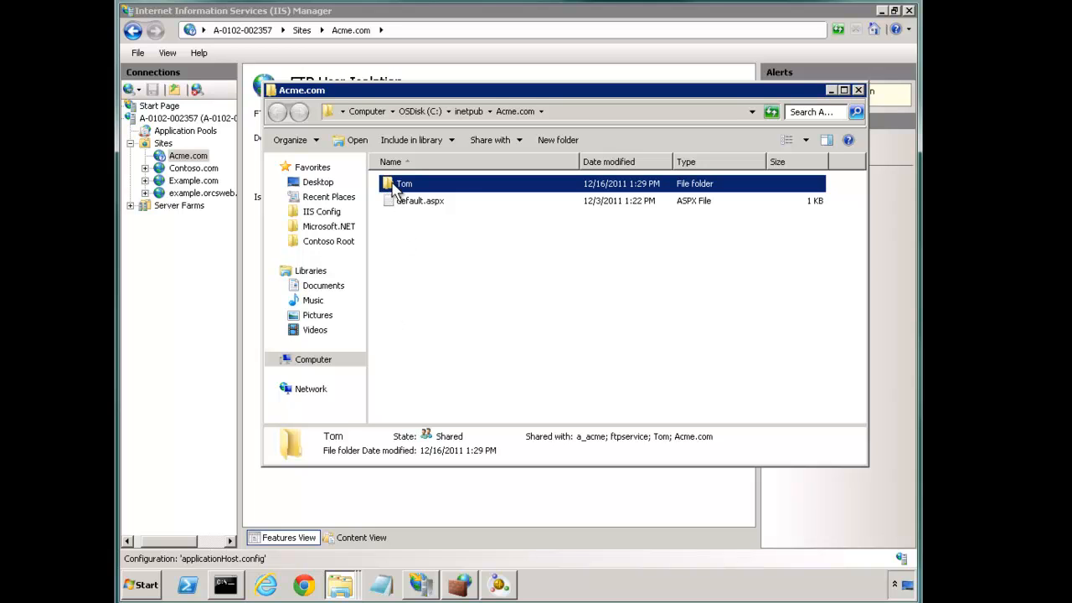
Step: Inside the Tom folder, create a text document named 'In Tom Folder'
double_click(397, 186)
right_click(467, 233)
mouse_move(549, 387)
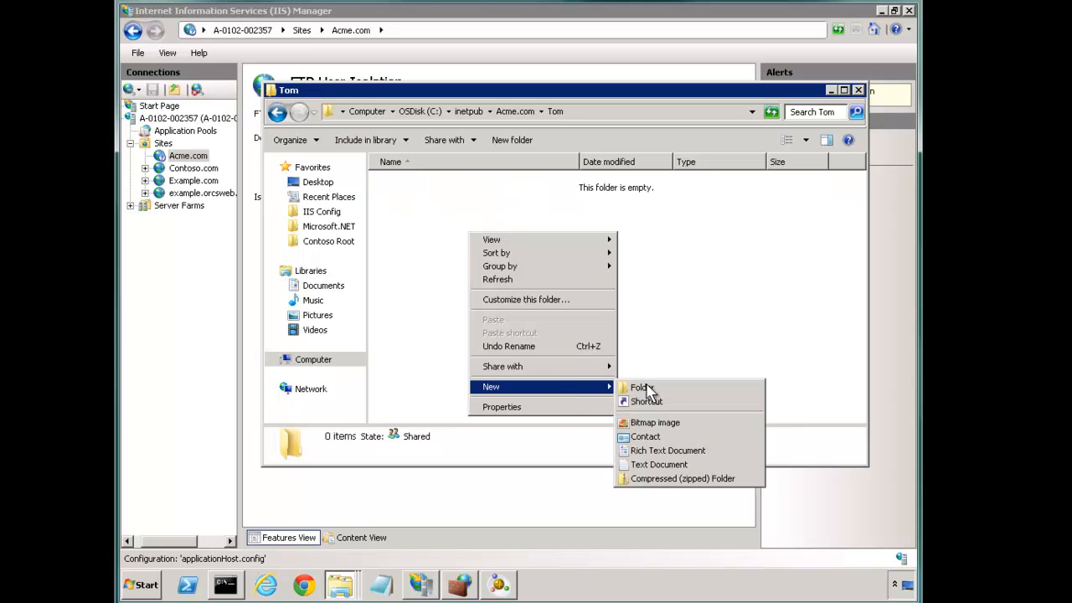
click(644, 465)
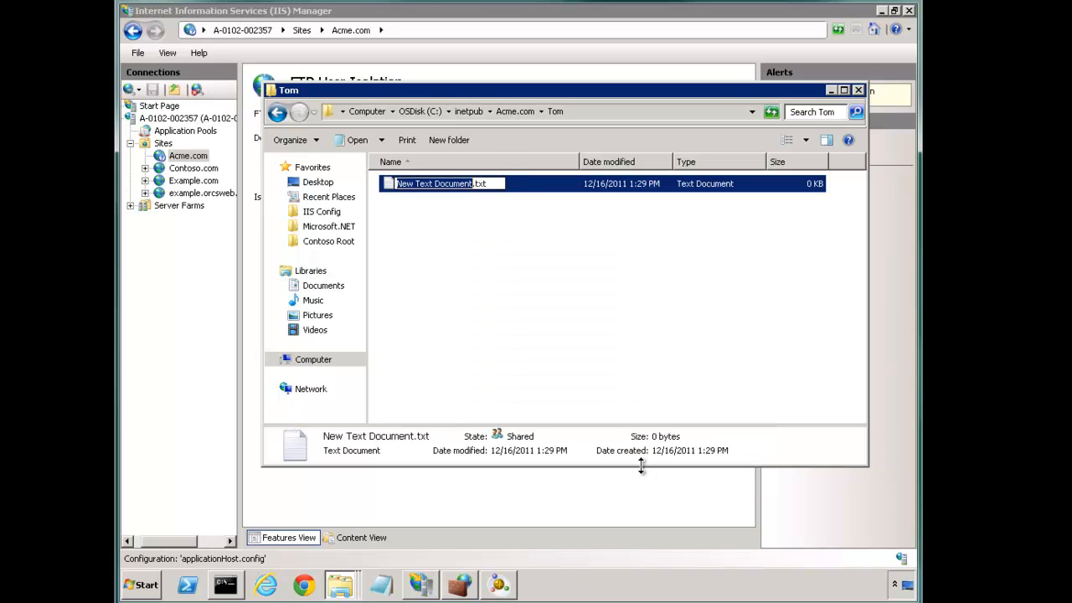
text(In Tom Folder)
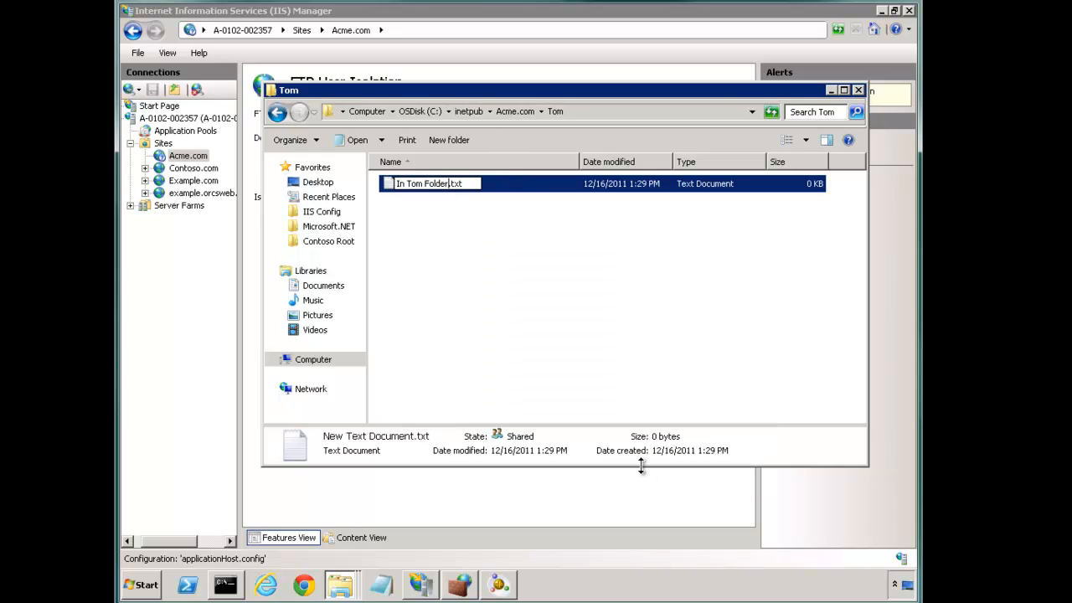
key(Return)
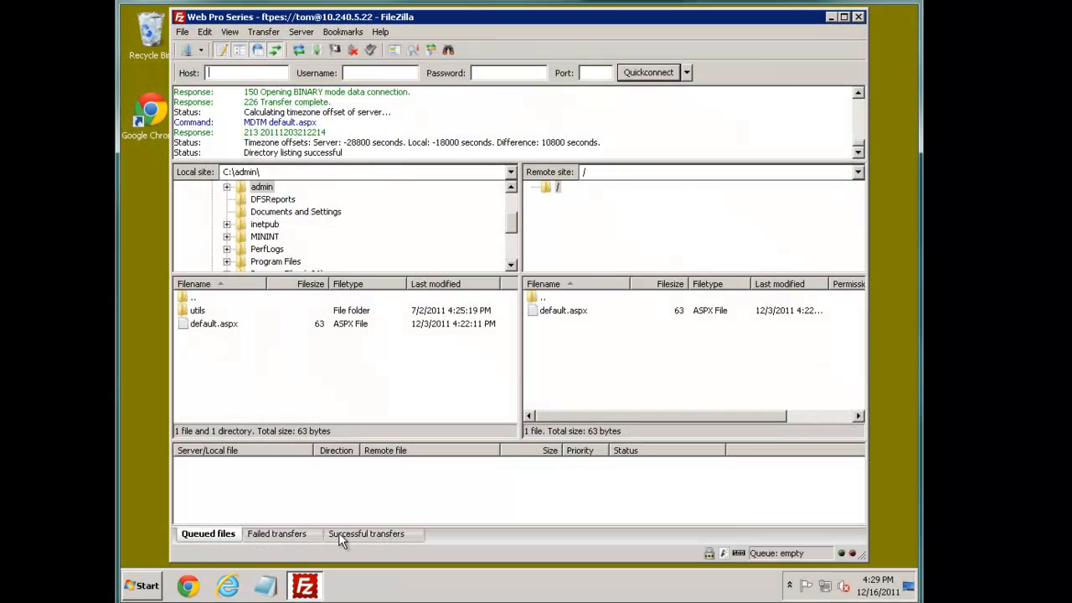
Step: Reconnect FileZilla to the saved Web Pro Series site, checking the stored user name
click(830, 17)
click(303, 585)
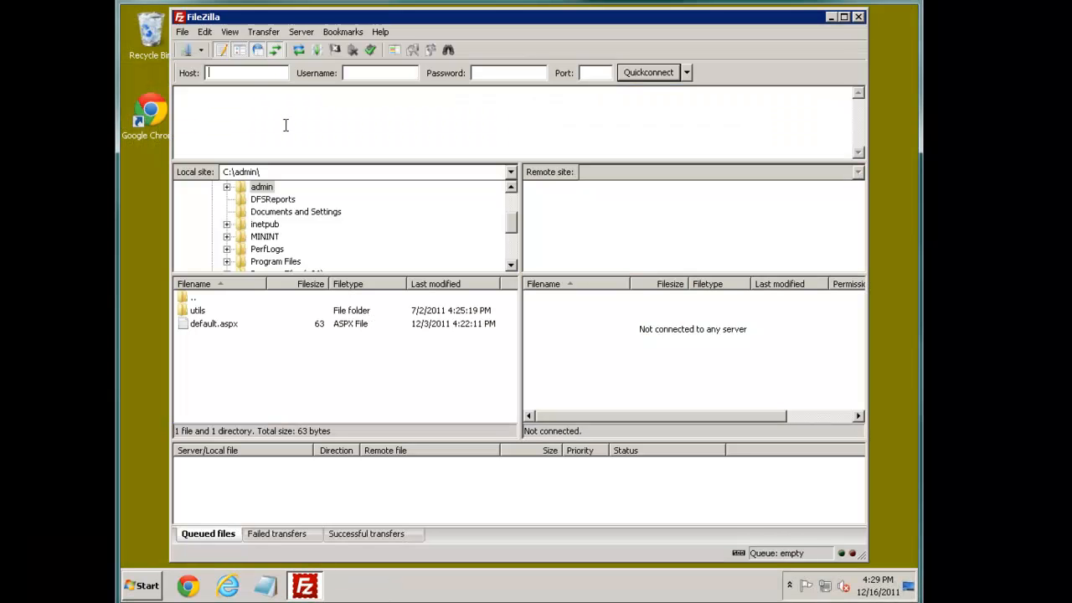
click(187, 50)
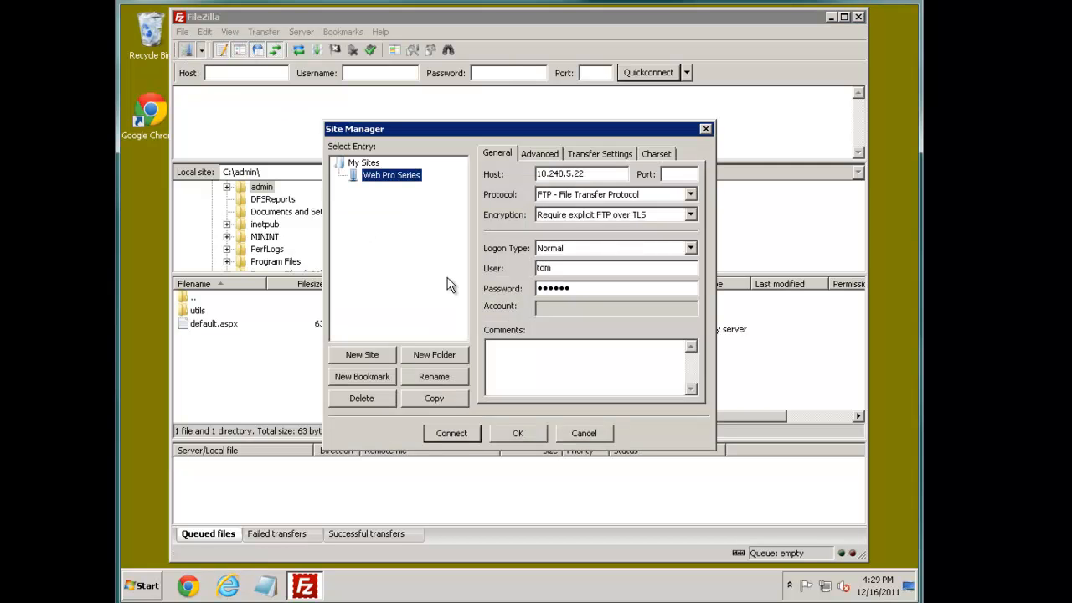
click(570, 271)
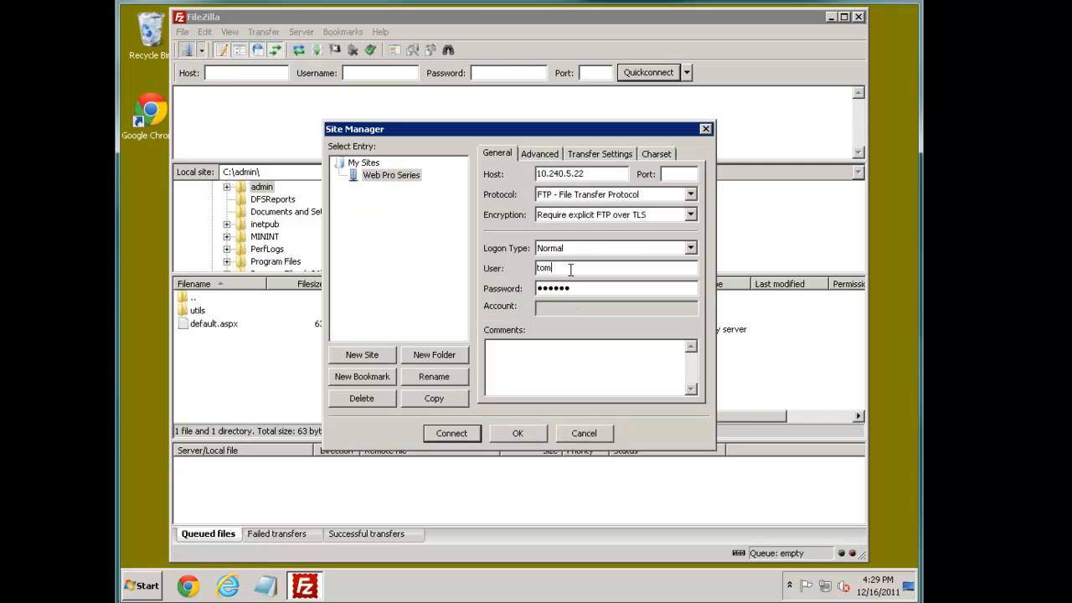
click(451, 433)
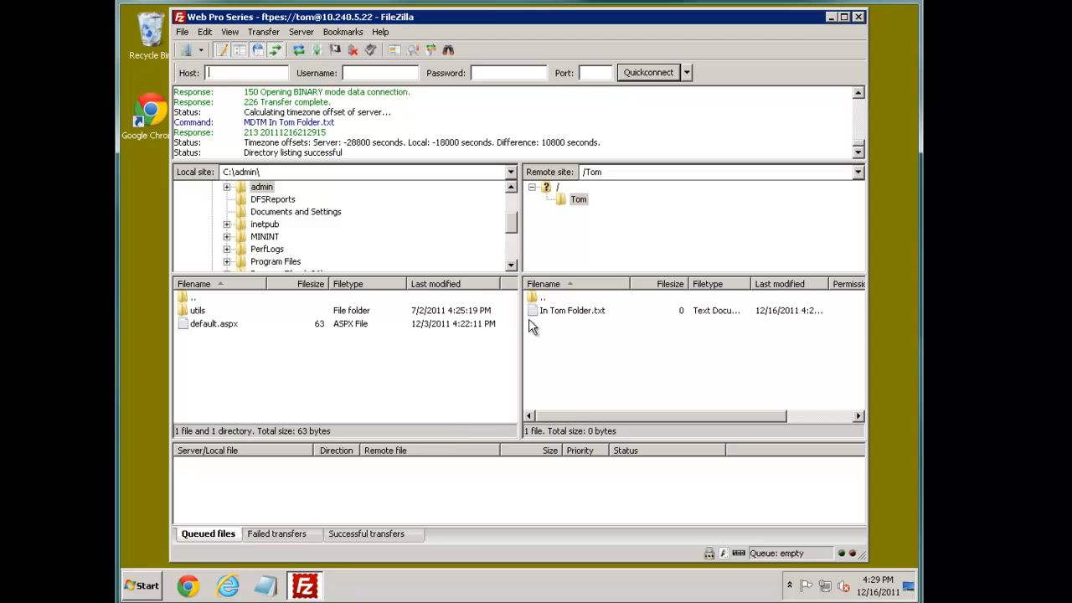
Step: Confirm In Tom Folder.txt is in /Tom, then move up to the remote root showing default.aspx
click(538, 317)
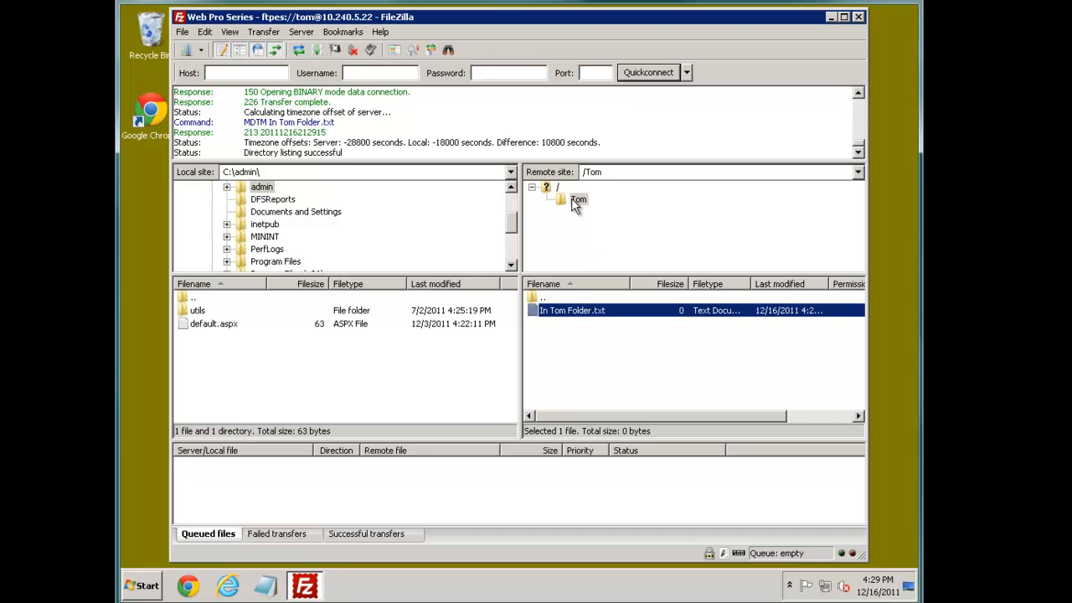
click(589, 172)
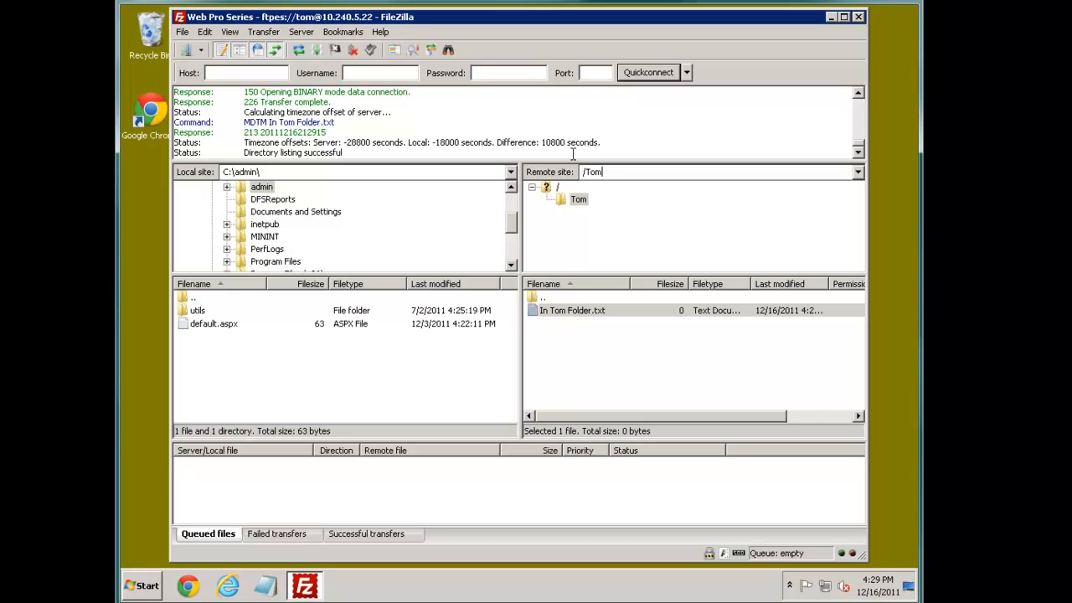
click(629, 172)
click(557, 188)
click(545, 328)
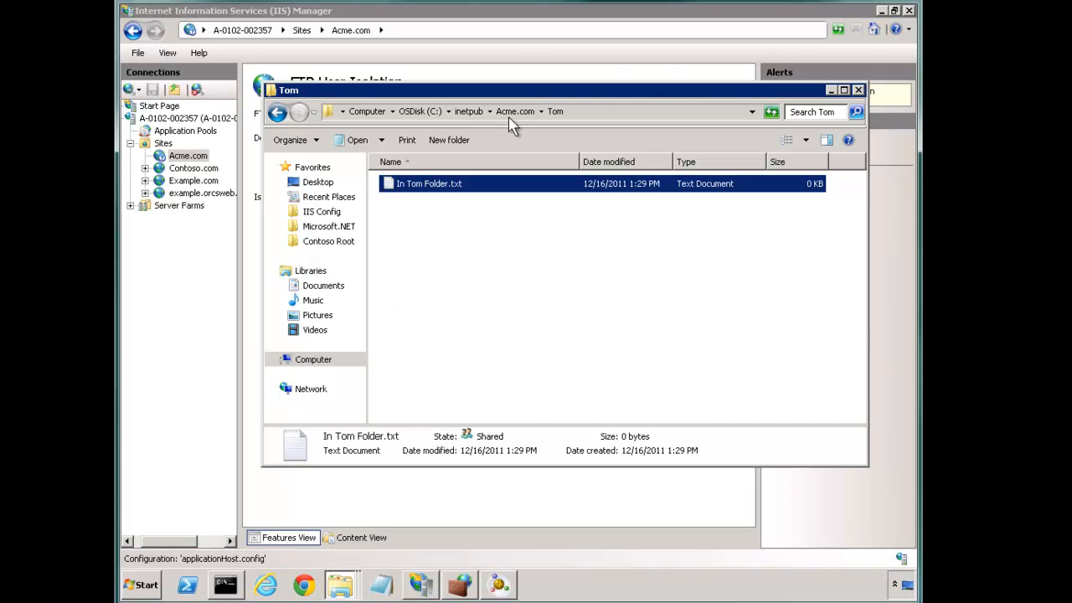
Step: In the Acme.com folder, create two new folders named Sally and Bob
click(511, 112)
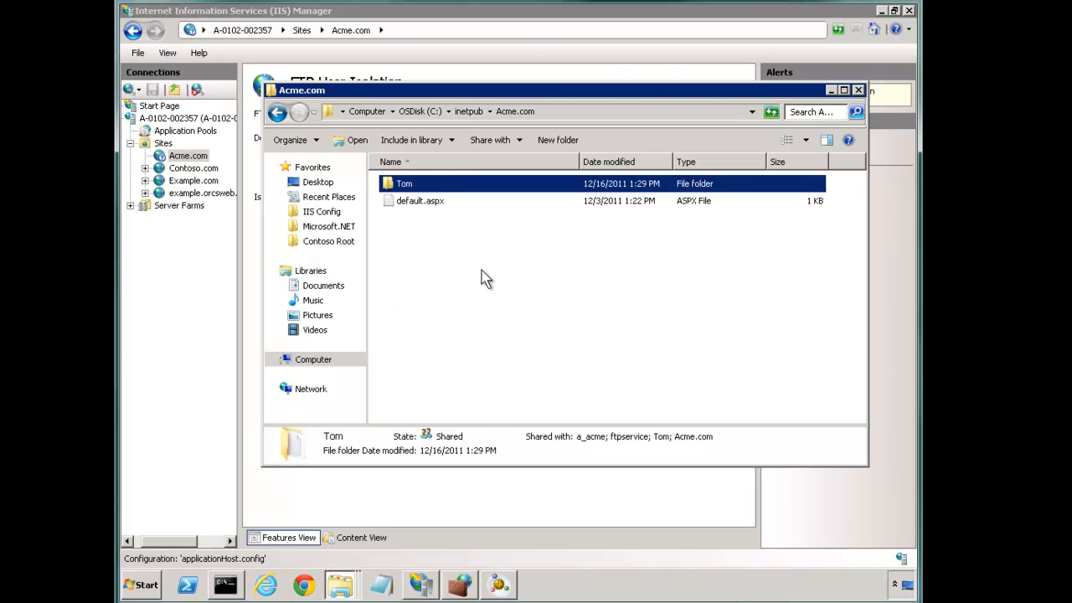
click(557, 140)
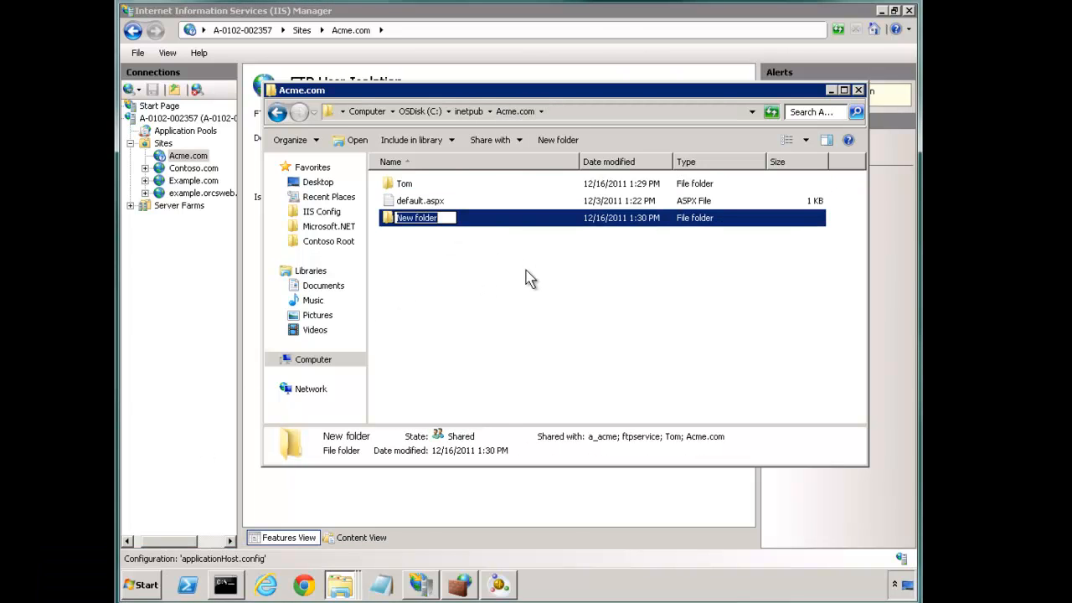
text(Sally)
key(Return)
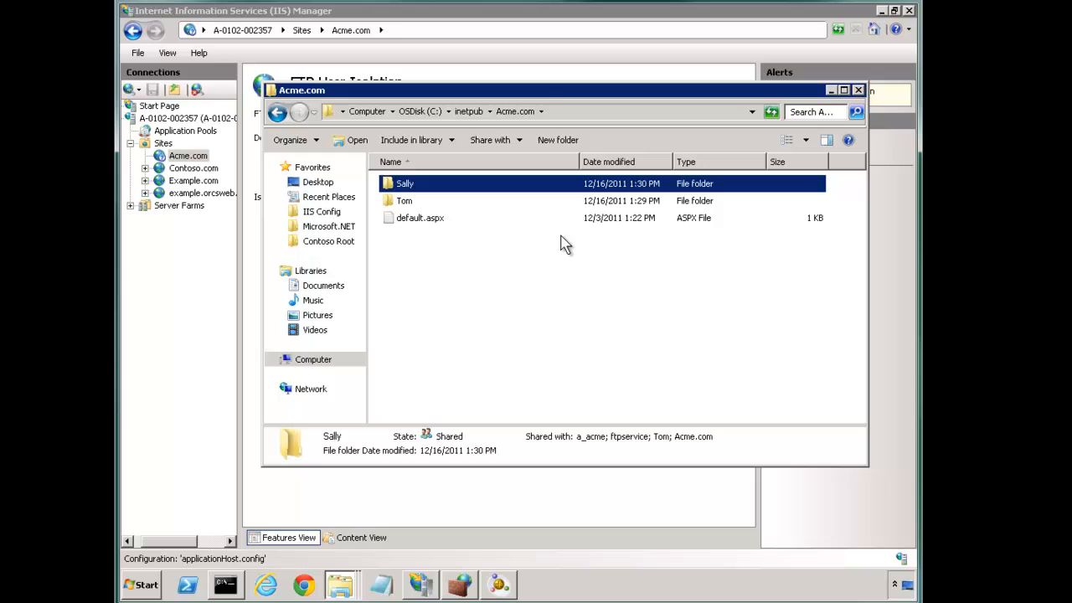
click(543, 150)
text(Bob)
key(Return)
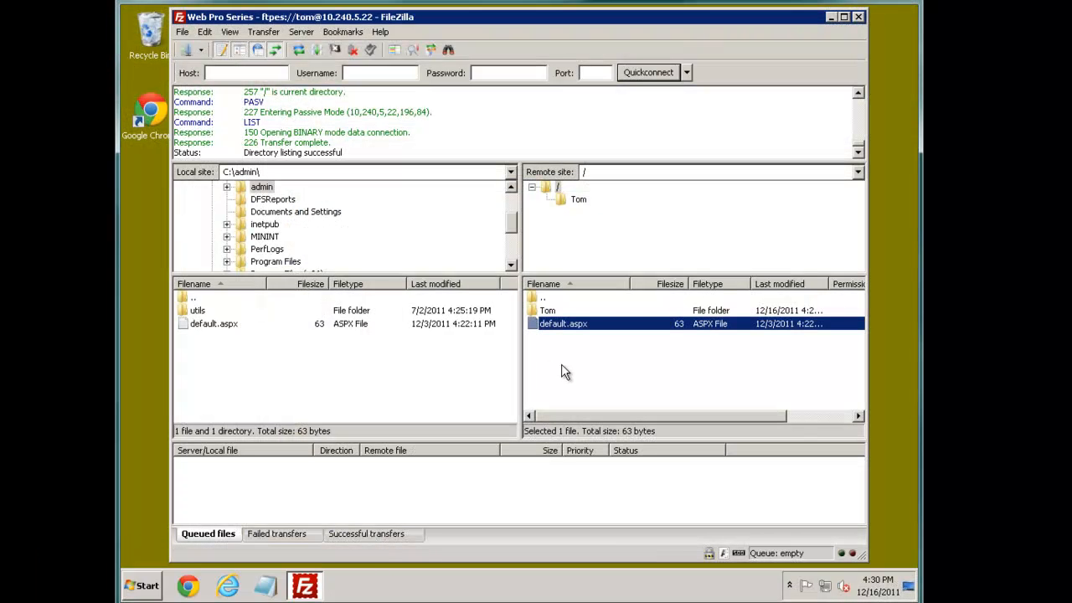
Step: Refresh FileZilla's remote directory listing, then return to the server's remote desktop session
right_click(572, 359)
click(601, 438)
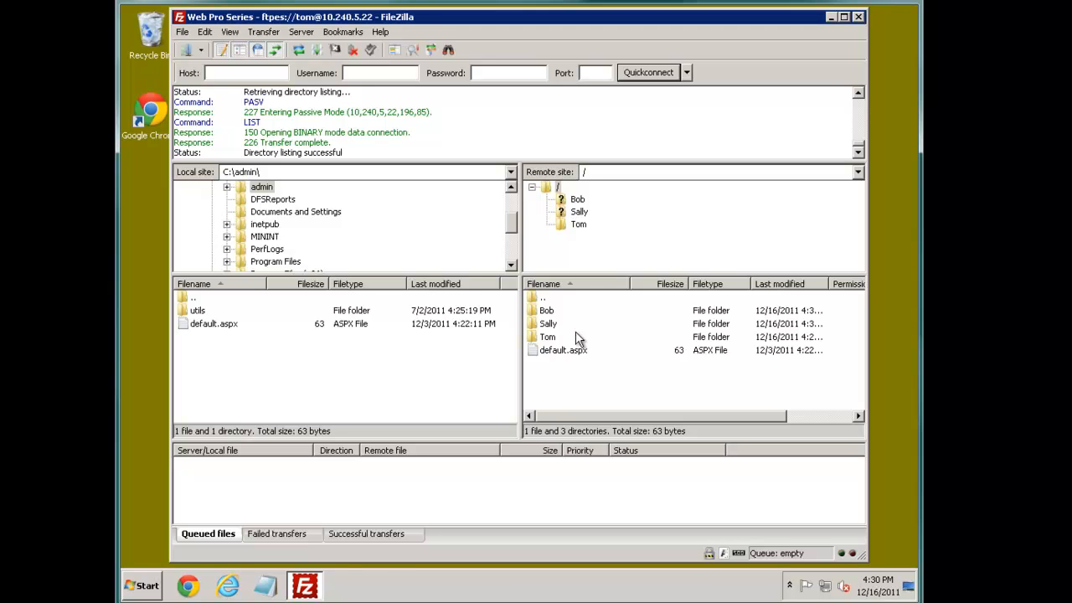
click(212, 602)
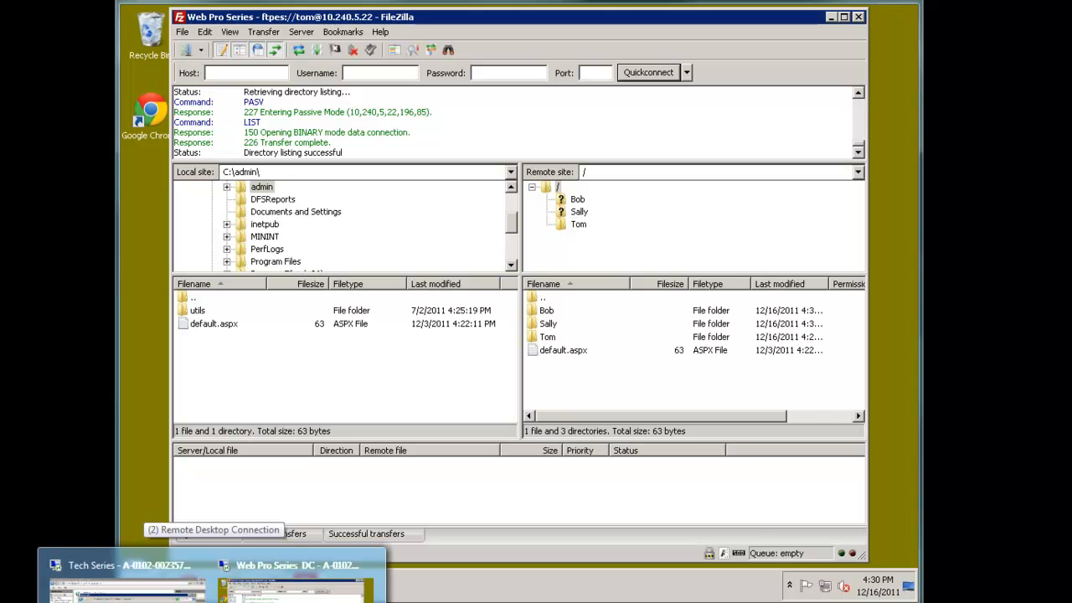
click(130, 586)
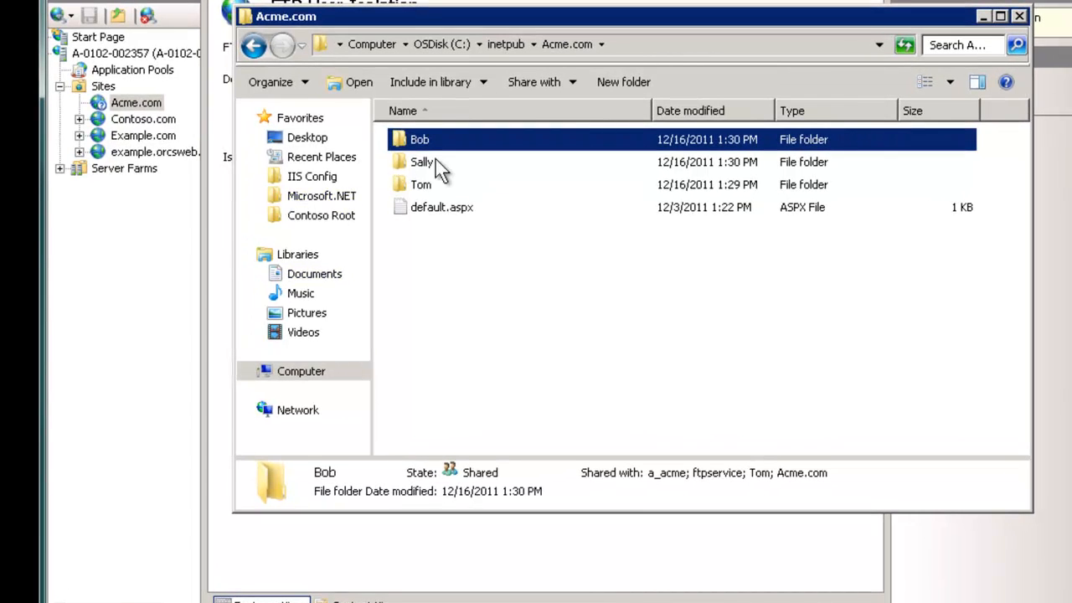
Step: Remove the new user from the Acme.com folder's security permissions
click(505, 44)
right_click(434, 144)
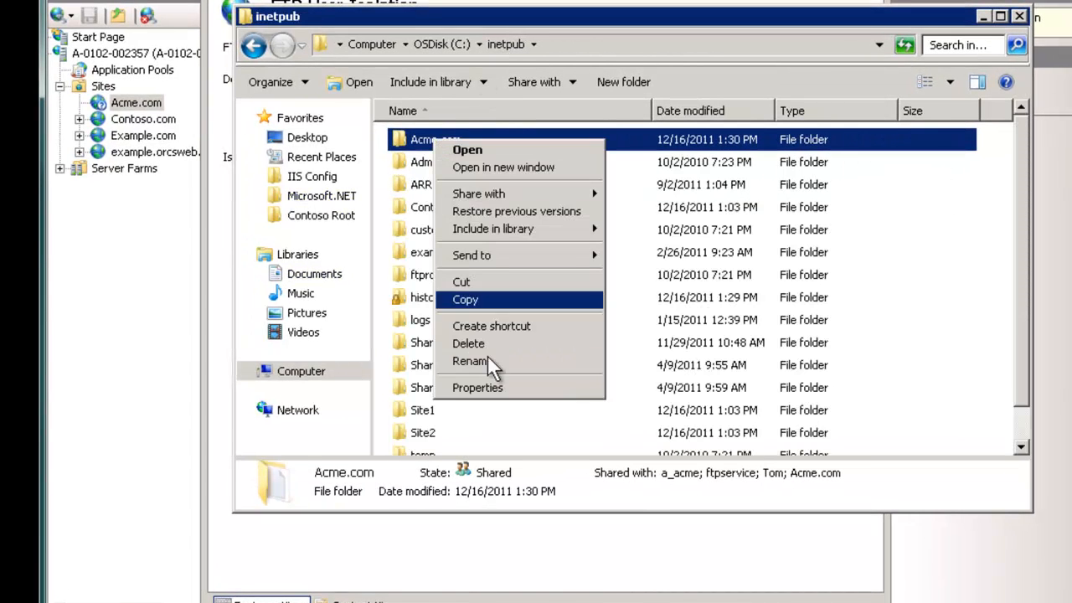
click(491, 393)
click(560, 178)
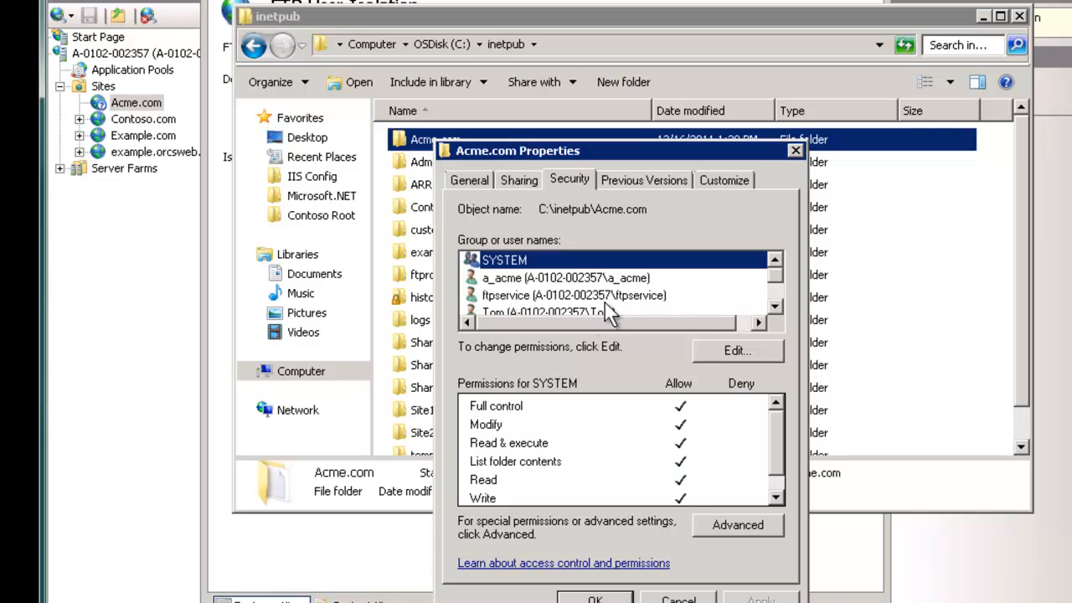
click(545, 311)
click(733, 351)
click(561, 360)
click(775, 426)
click(683, 596)
click(598, 596)
Step: Add the new user to the Tom folder's security permissions with Modify allowed
double_click(417, 143)
right_click(420, 185)
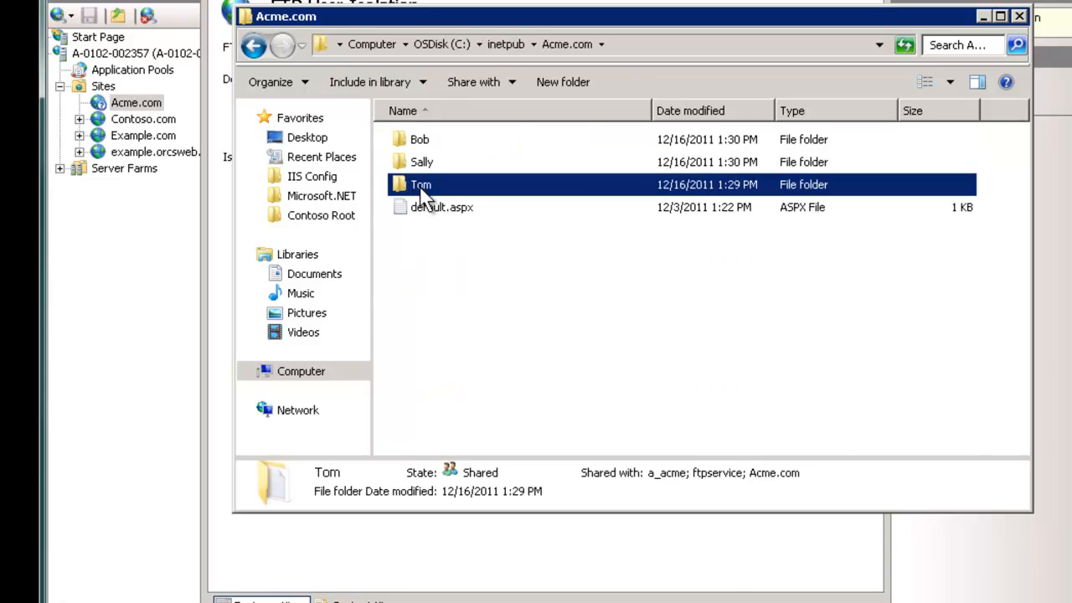
click(464, 436)
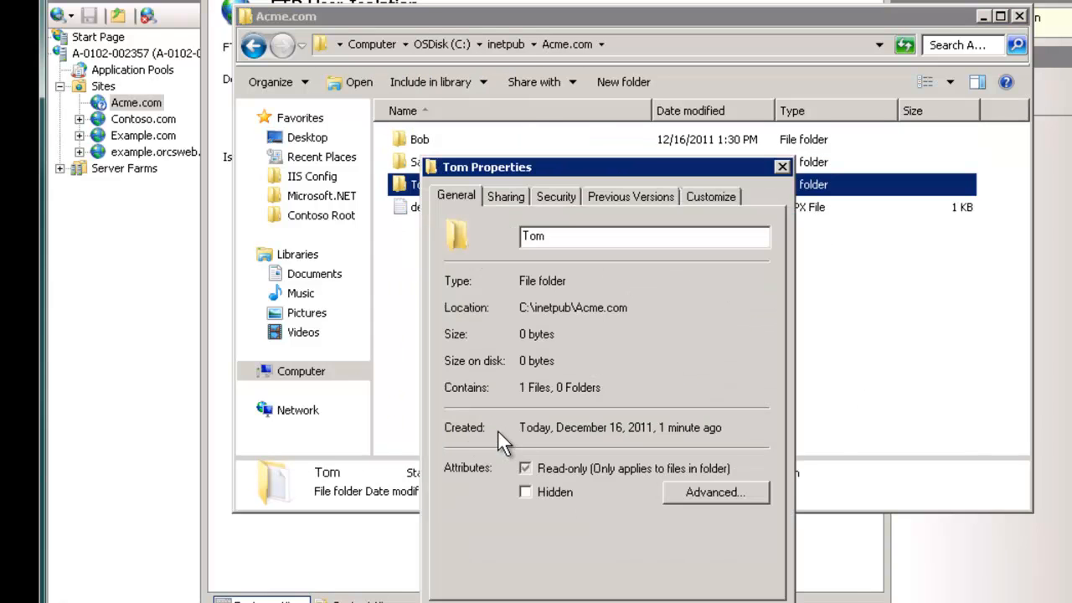
click(558, 196)
click(720, 365)
click(679, 425)
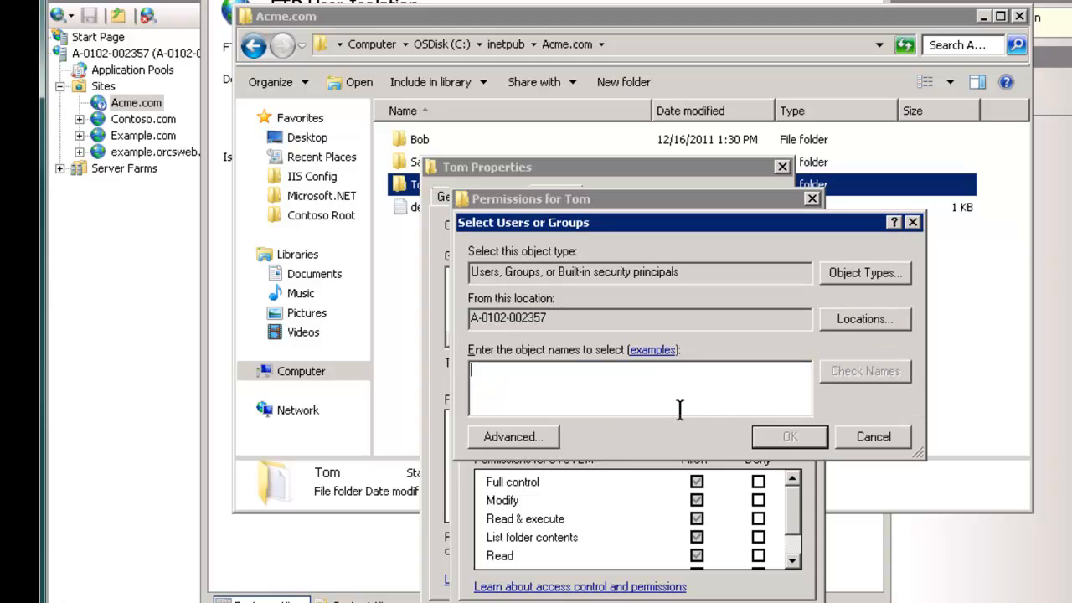
text(Tom)
key(Return)
click(697, 500)
key(Return)
key(Return)
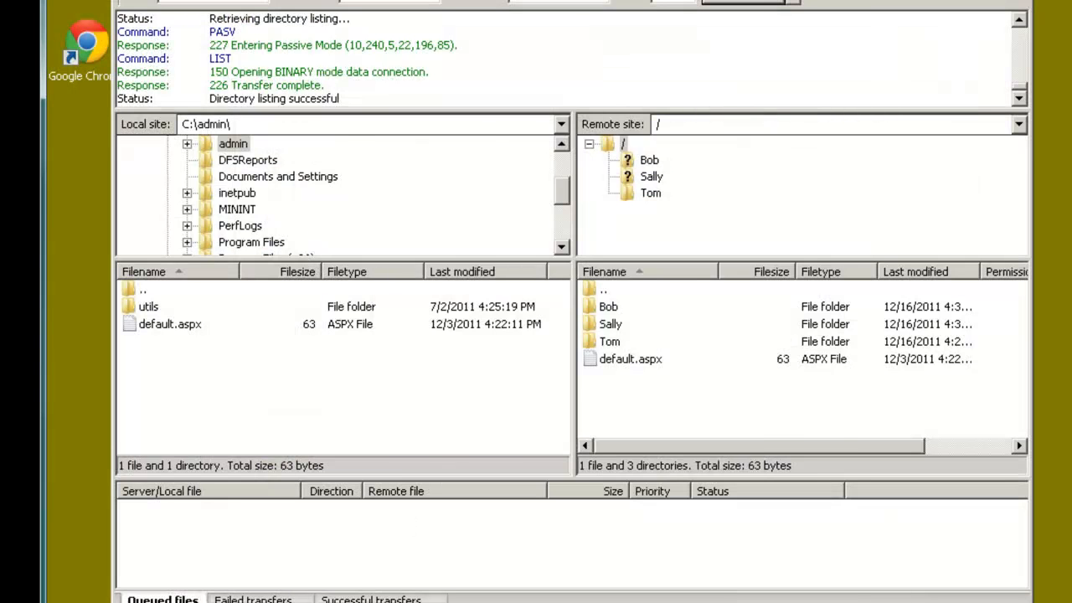
Step: Retry the Web Pro Series login in a new tab and note the '530 home directory inaccessible' error
key(ctrl+s)
key(Return)
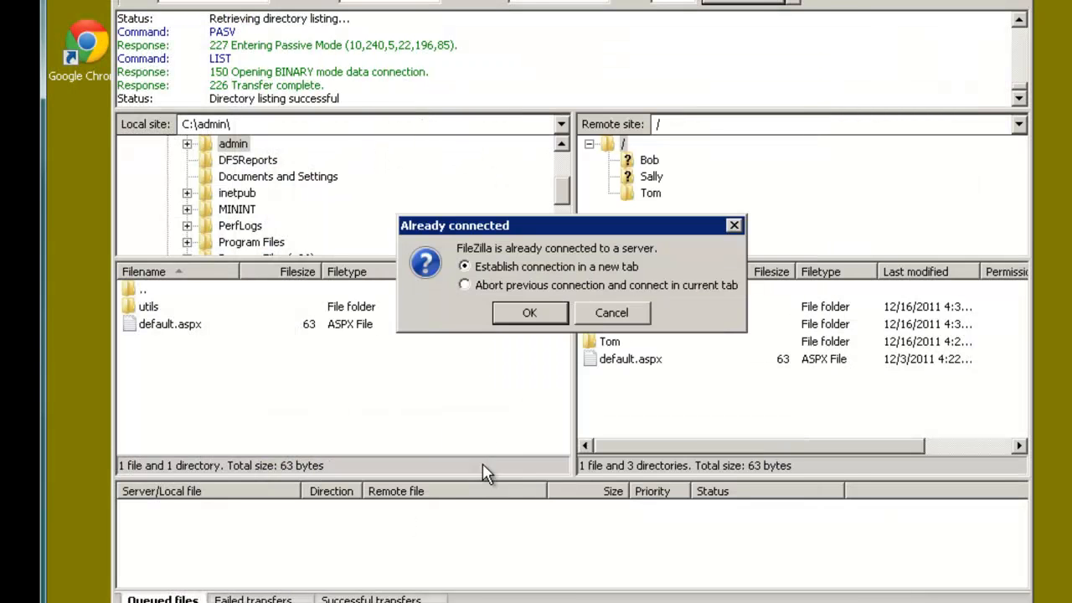
click(526, 313)
drag(223, 72, 463, 72)
click(462, 72)
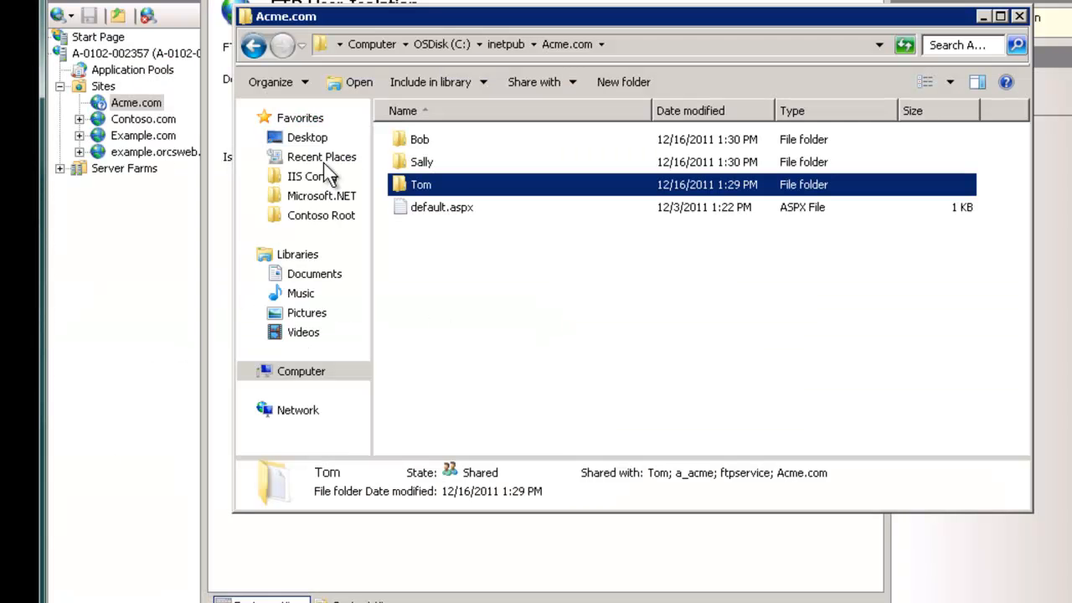
Step: Add tom to the Acme.com folder's security permissions with Read and Read & execute cleared
click(506, 44)
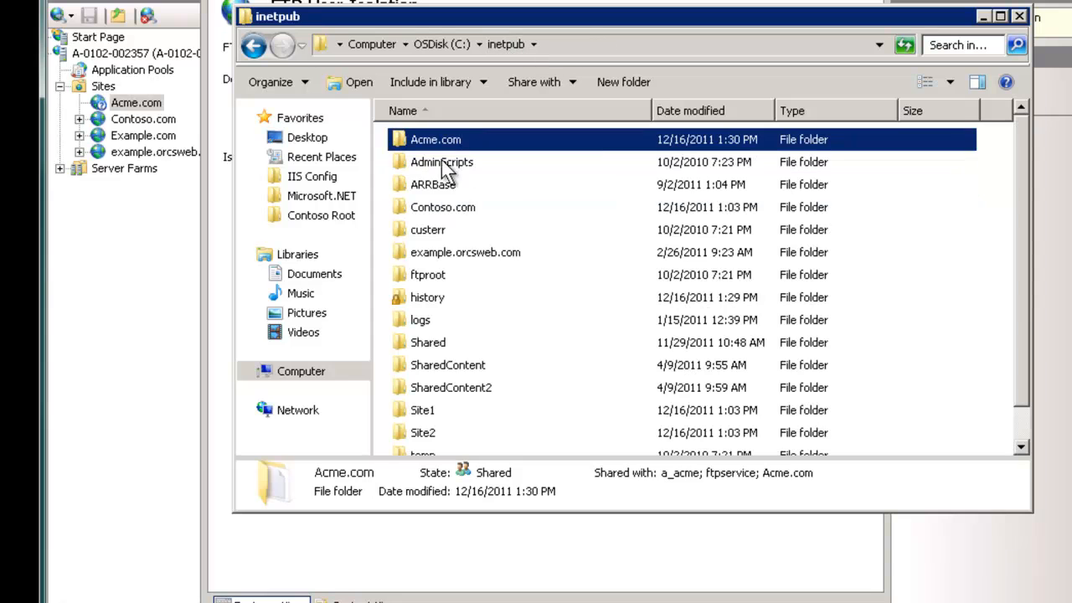
right_click(435, 139)
click(490, 387)
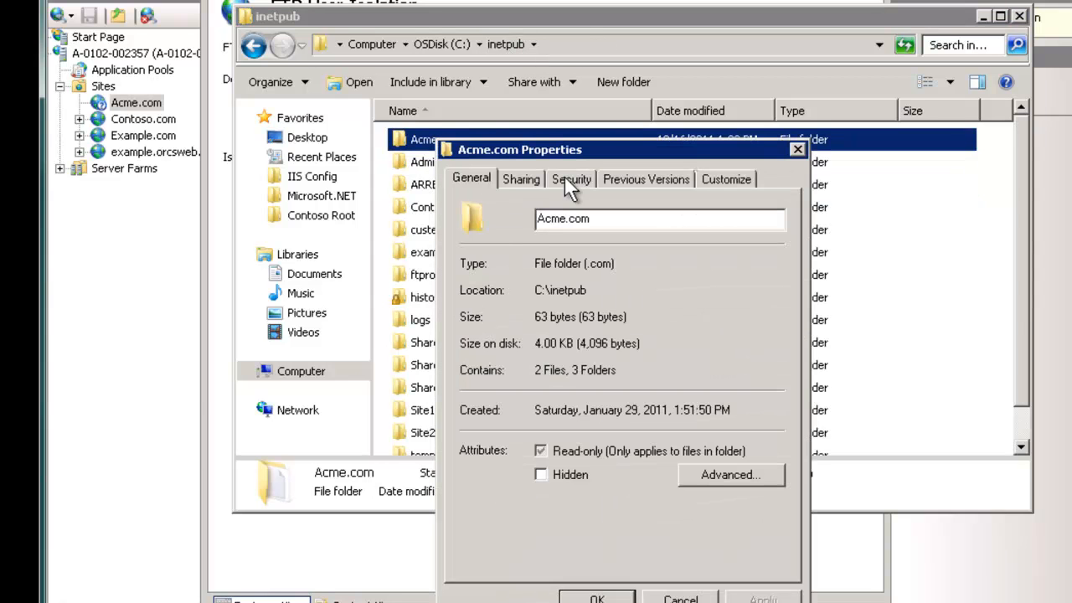
click(567, 181)
click(713, 348)
click(708, 421)
text(tom)
key(Return)
click(712, 556)
key(Return)
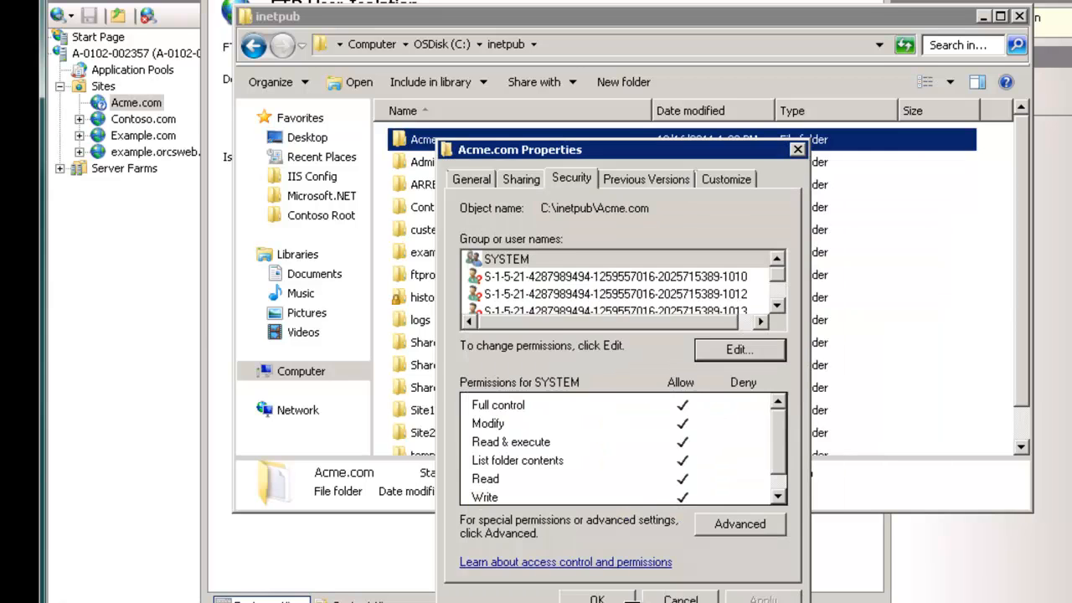
key(Return)
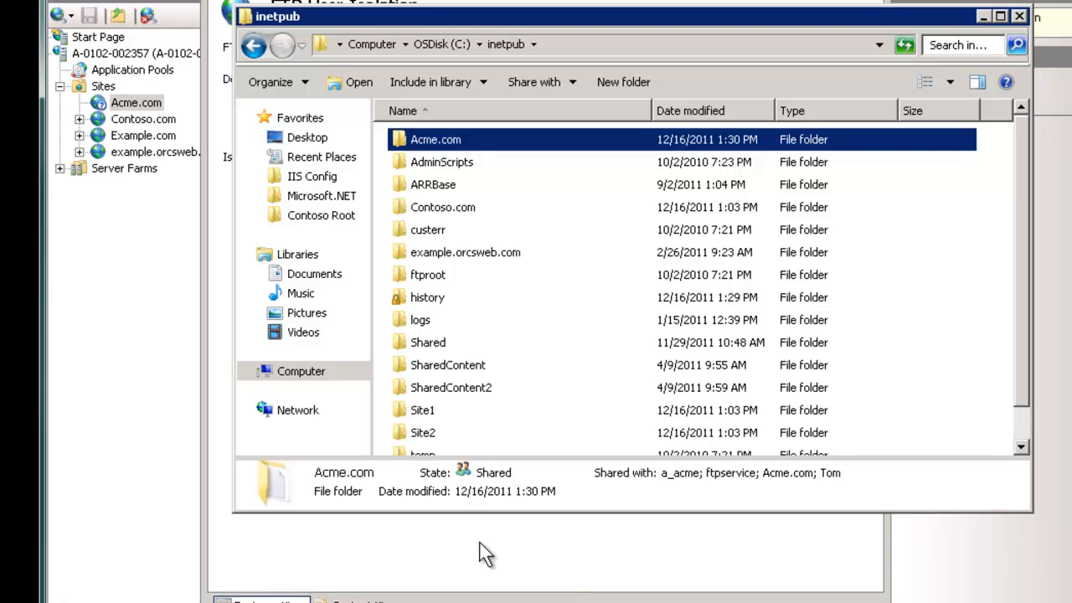
Step: Refresh Acme.com, expand it to show Bob, Sally and Tom, and open Tom's page
click(134, 107)
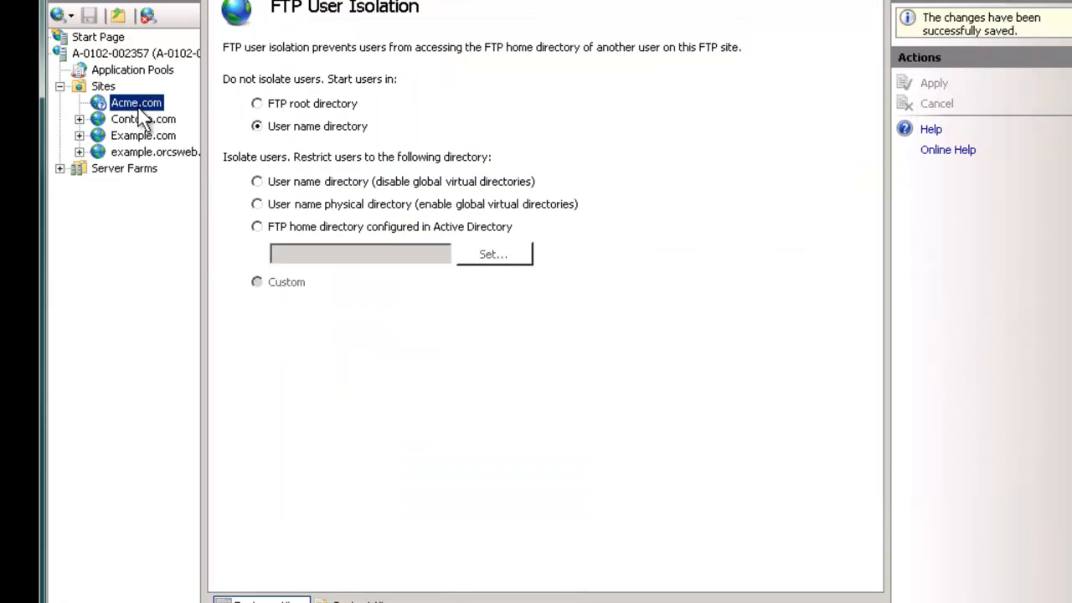
right_click(130, 105)
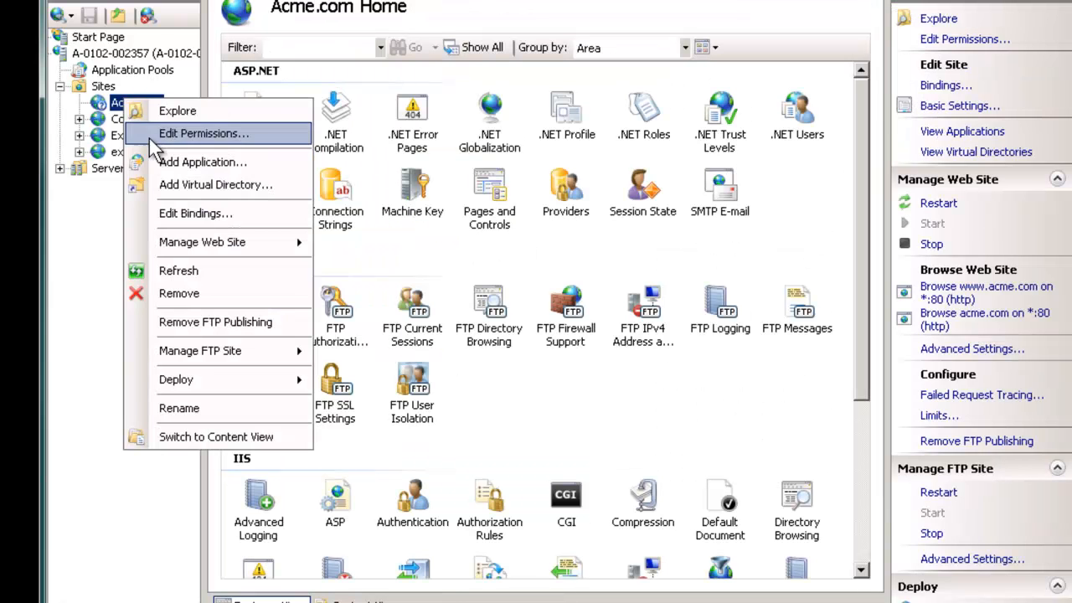
click(186, 270)
double_click(101, 105)
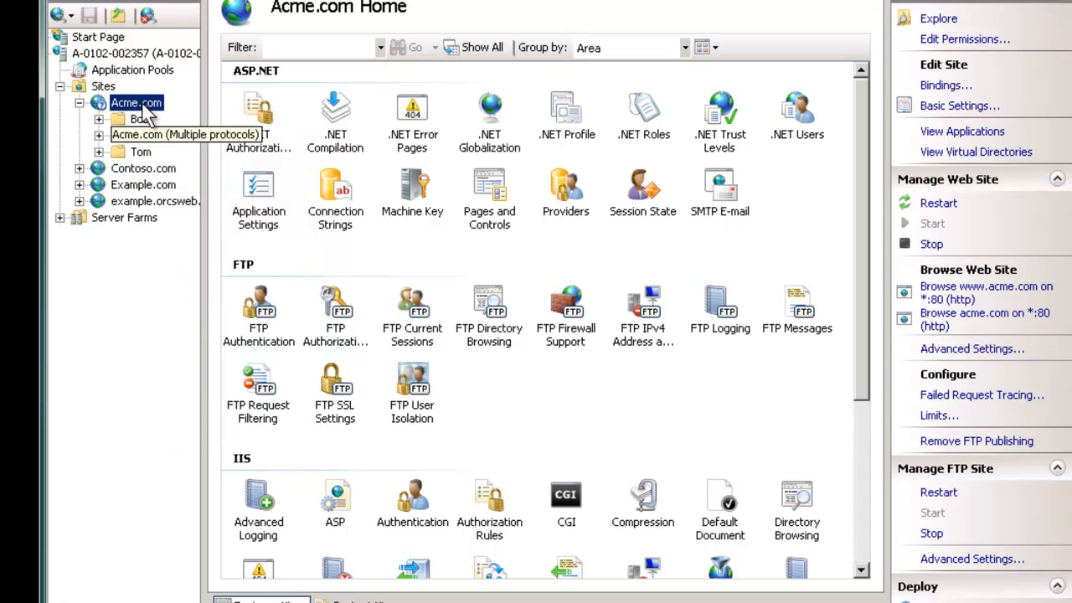
click(141, 152)
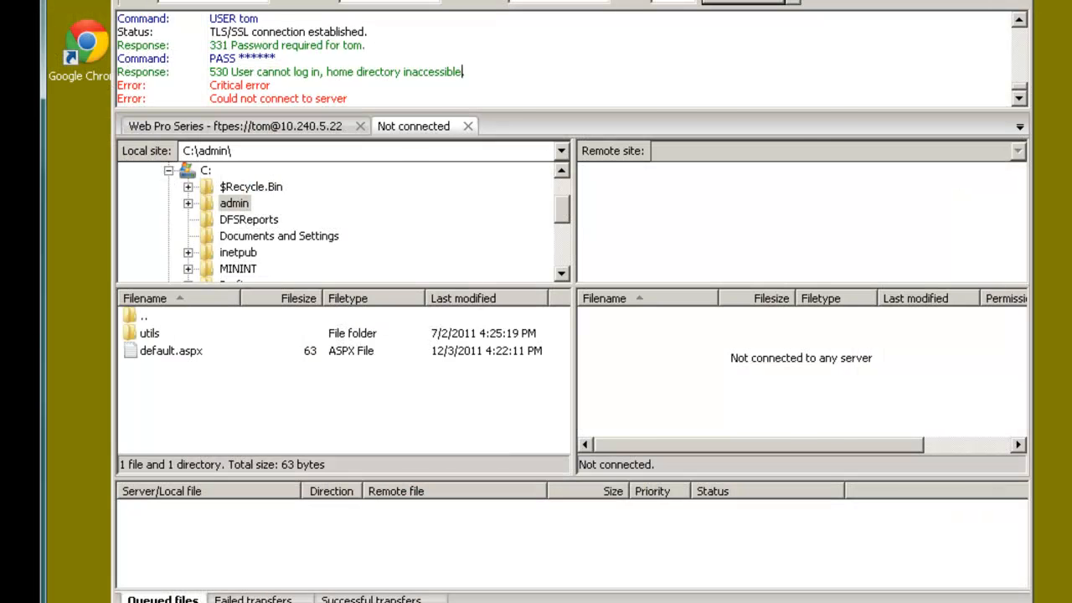
key(ctrl+s)
Step: Connect to the server as tom and try opening Bob's and Sally's remote folders
click(481, 466)
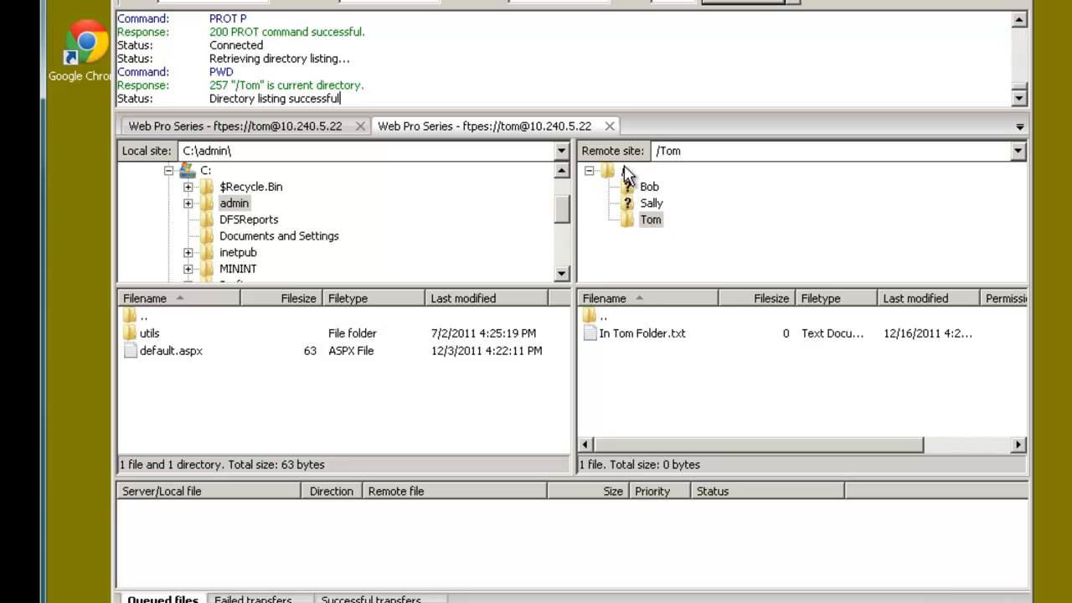
click(647, 189)
click(652, 205)
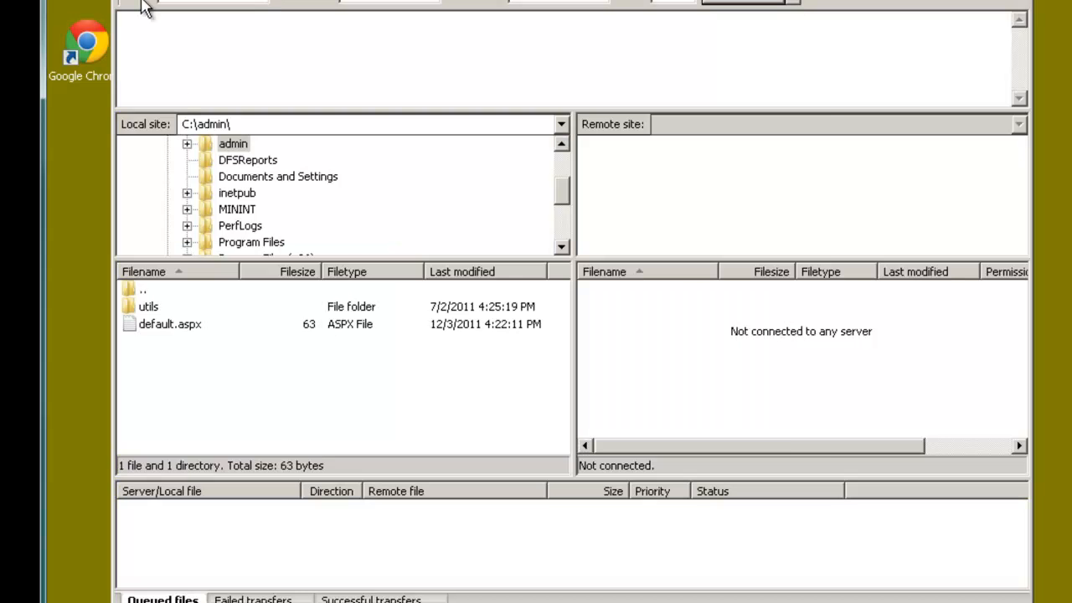
Step: Reconnect as tom and browse the remote root and Sally's empty folder
key(ctrl+s)
click(519, 467)
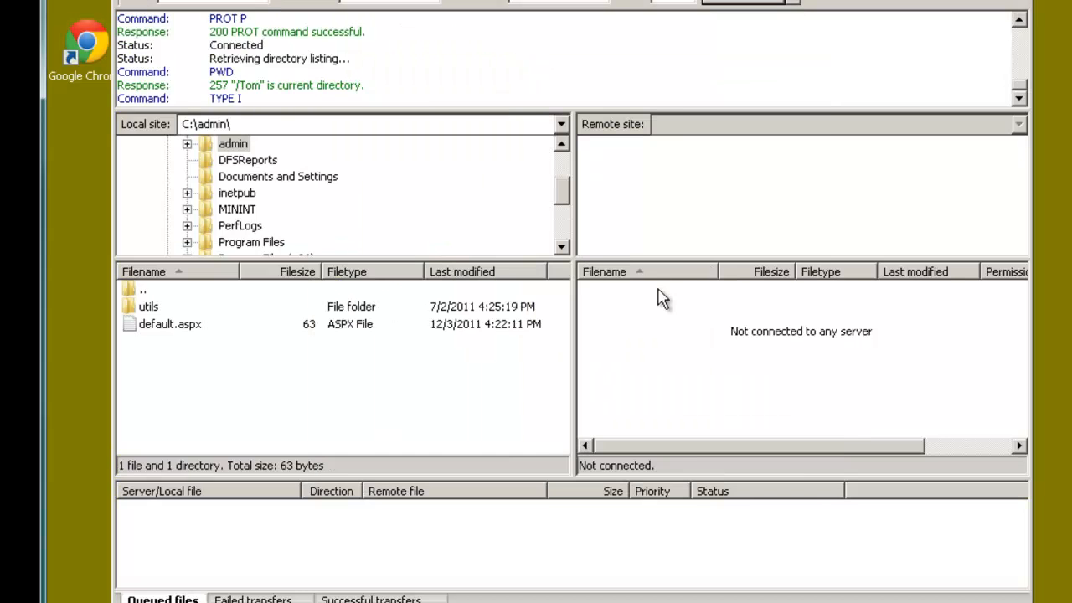
click(623, 144)
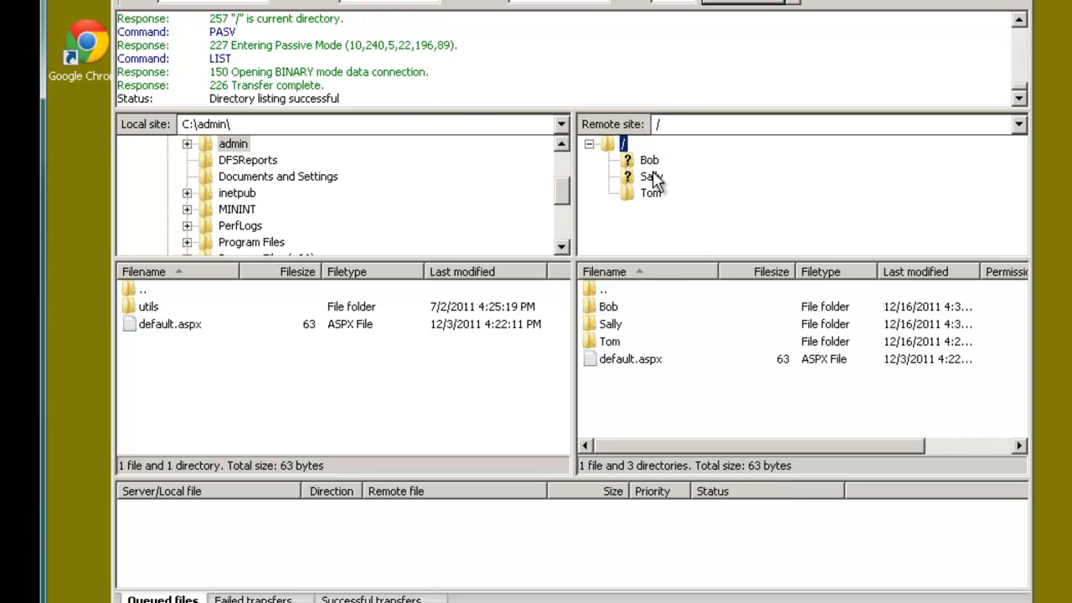
click(652, 177)
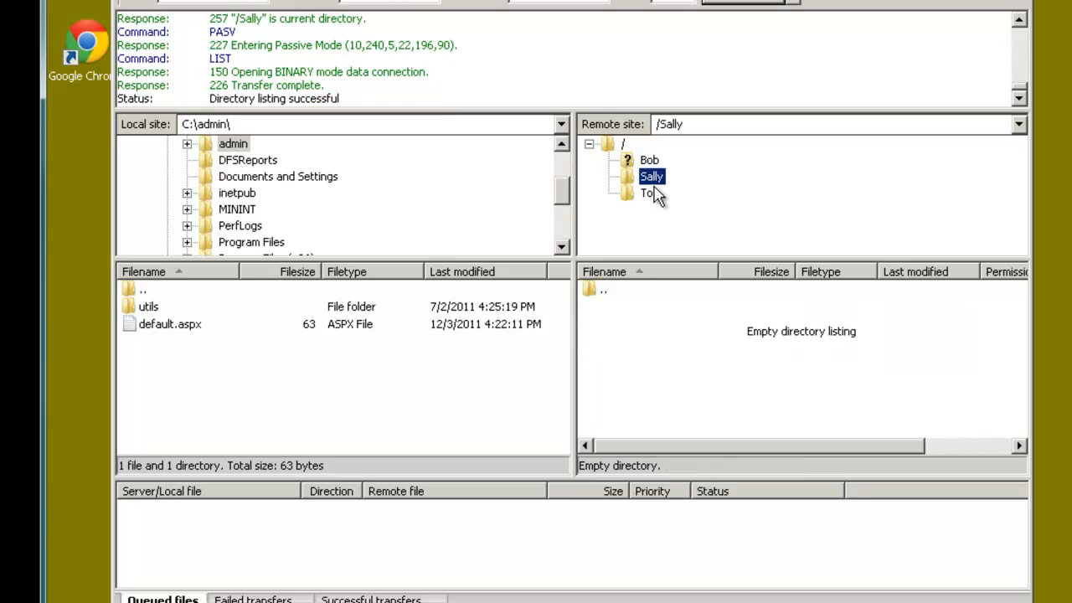
double_click(624, 144)
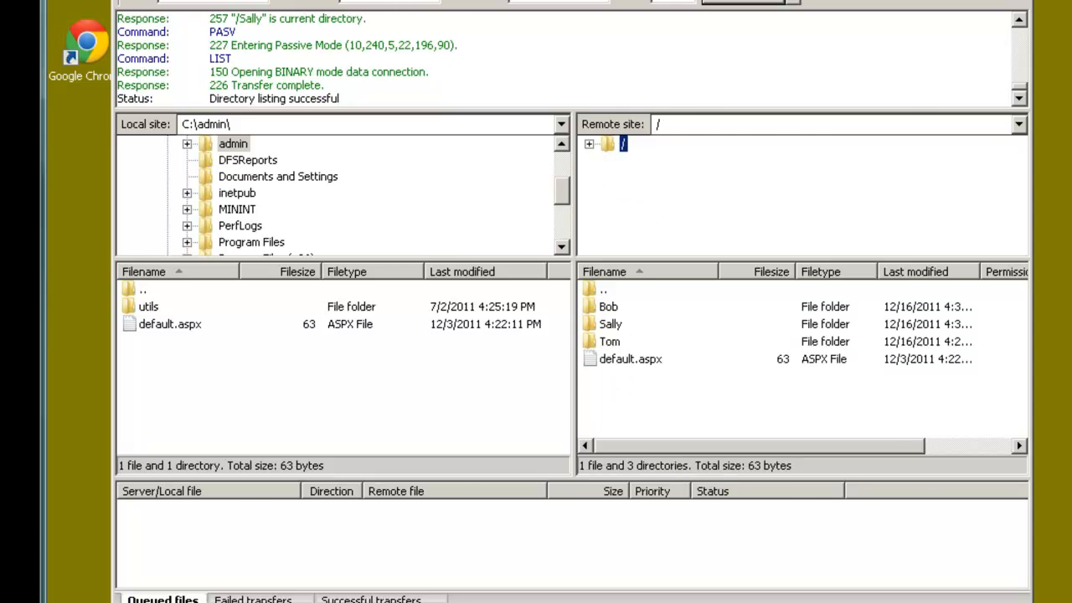
click(204, 600)
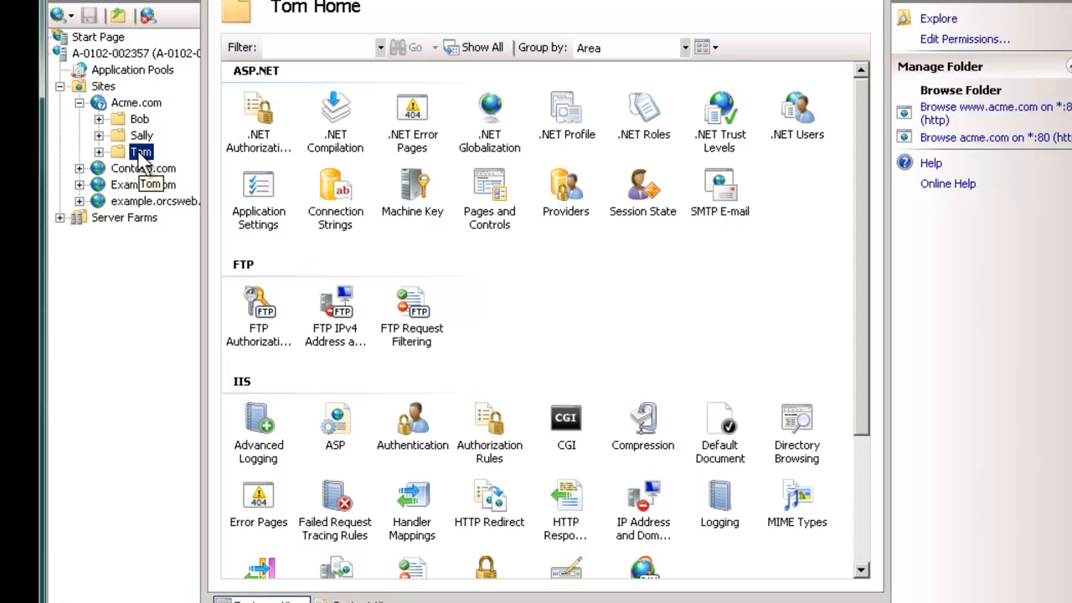
Step: Add a Tom virtual directory under Acme.com with physical path c:\inetpub
click(136, 102)
right_click(137, 103)
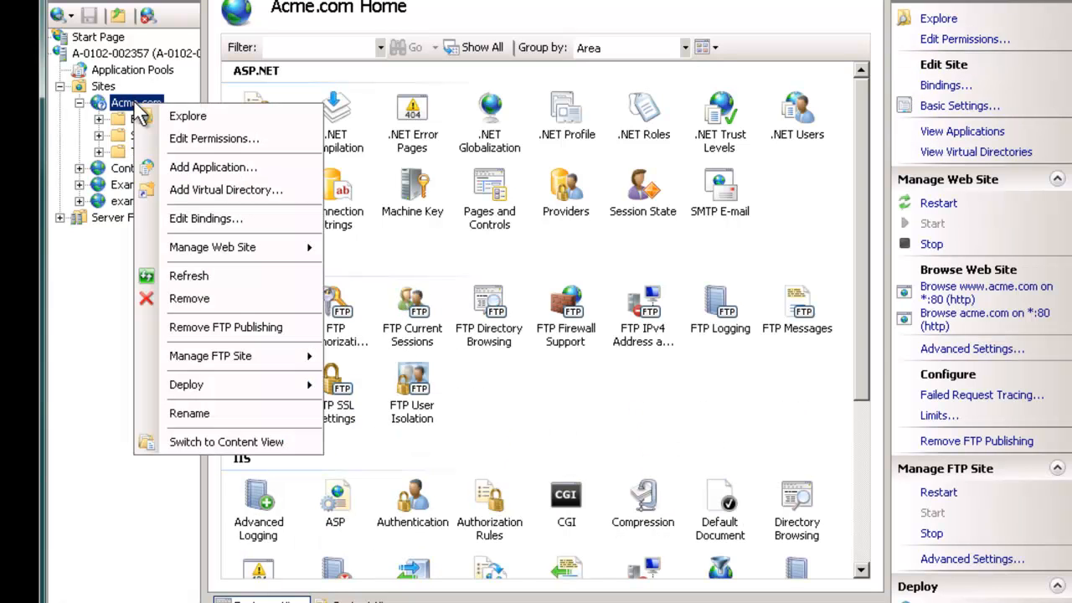
click(209, 190)
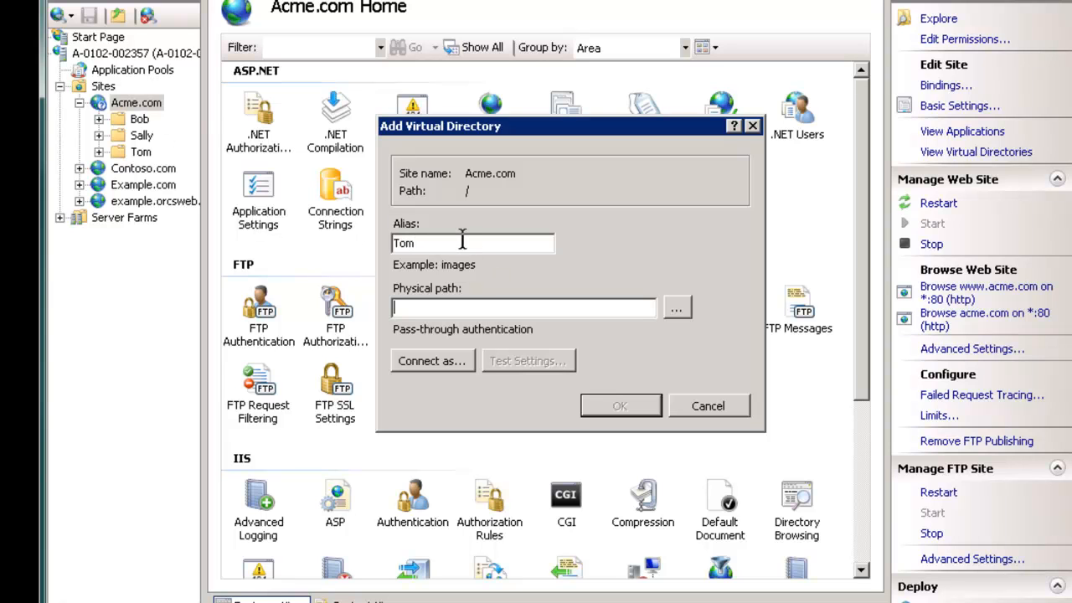
text(c:\inetpub)
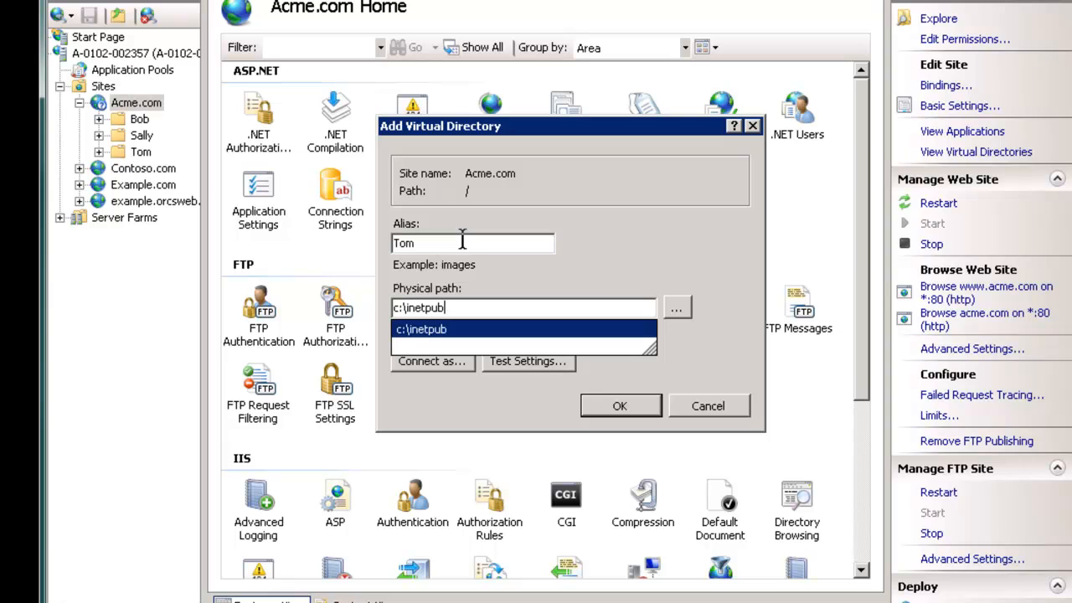
key(Escape)
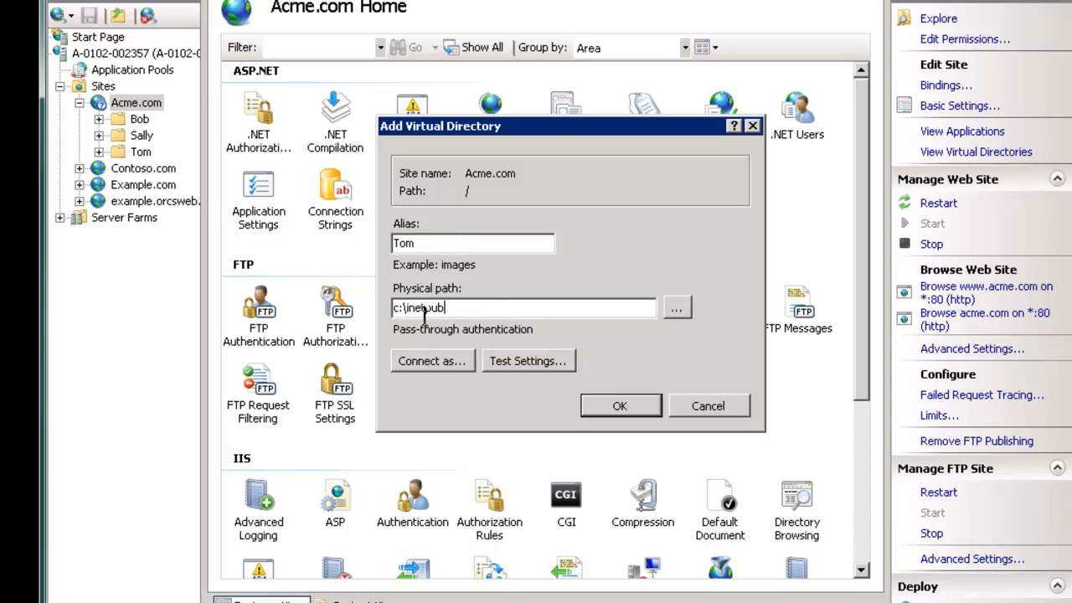
click(621, 406)
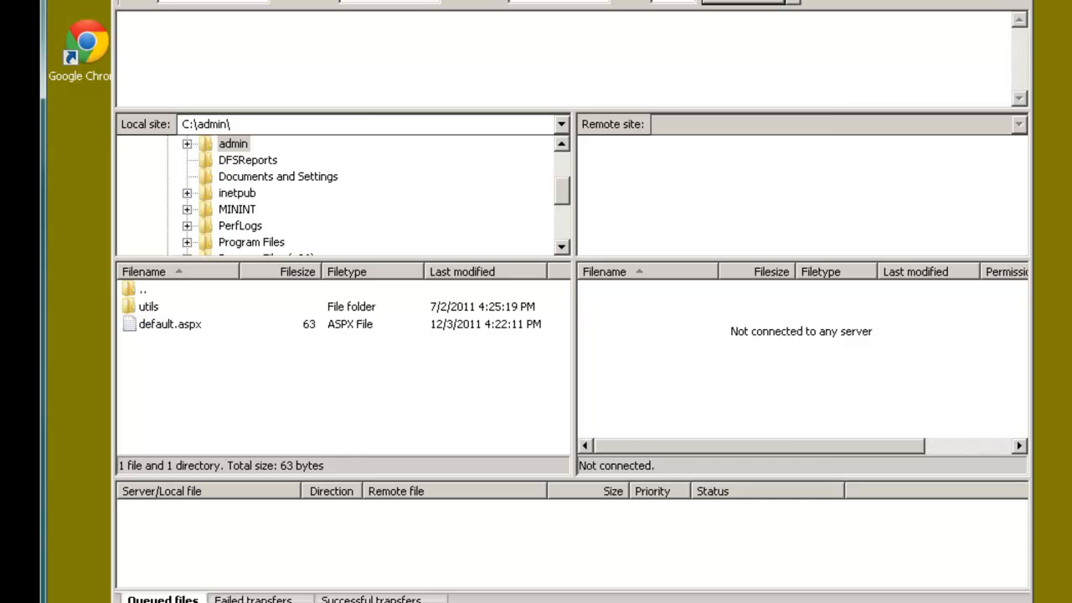
Step: Reconnect as tom and scroll /Tom's 16 inetpub folders, such as Acme.com and AdminScripts
key(ctrl+s)
click(483, 468)
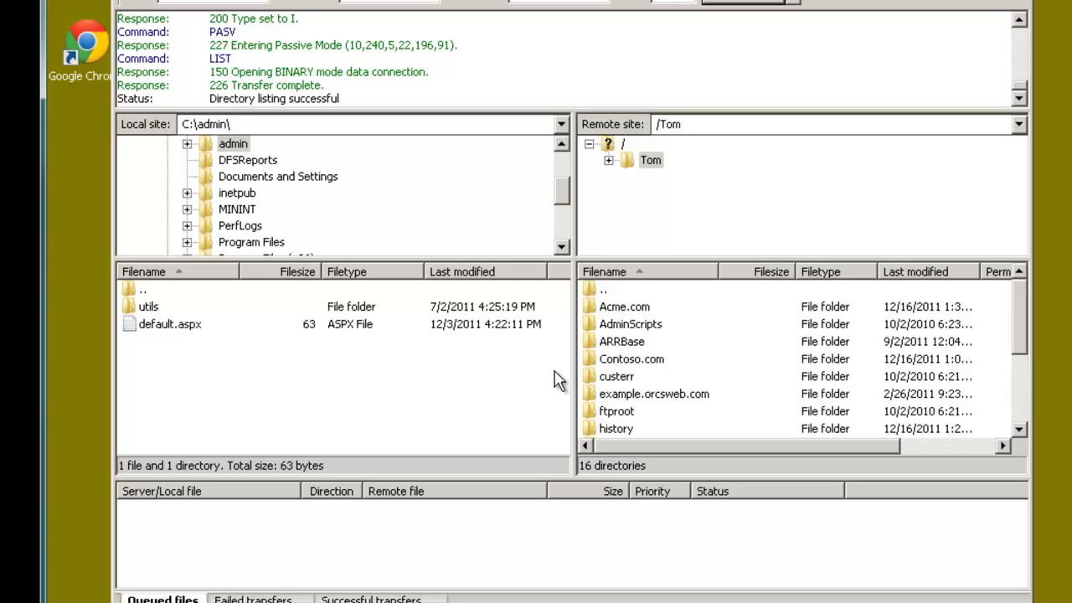
drag(1020, 319, 1020, 296)
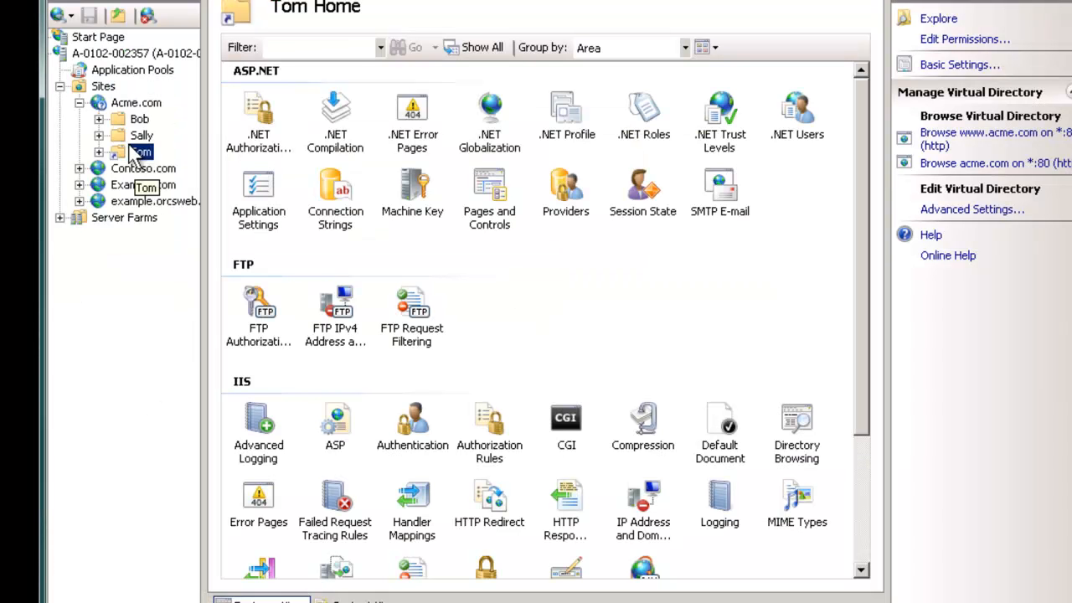
Step: Delete the shared Tom folder from C:\inetpub\Acme.com on disk and close the Explorer window
click(125, 102)
right_click(130, 104)
click(195, 117)
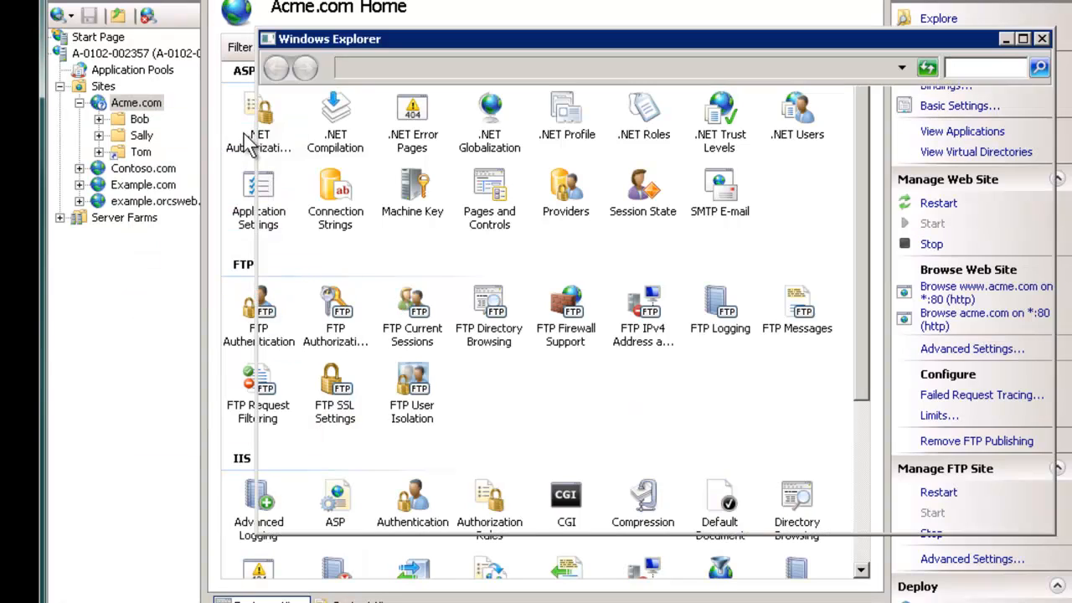
click(439, 208)
key(Delete)
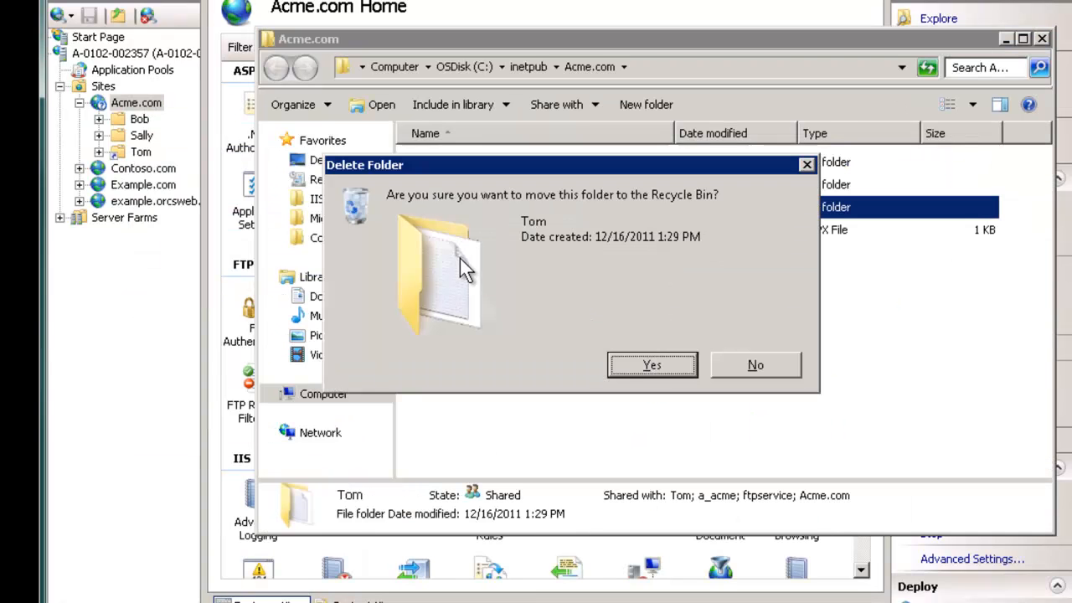
click(659, 365)
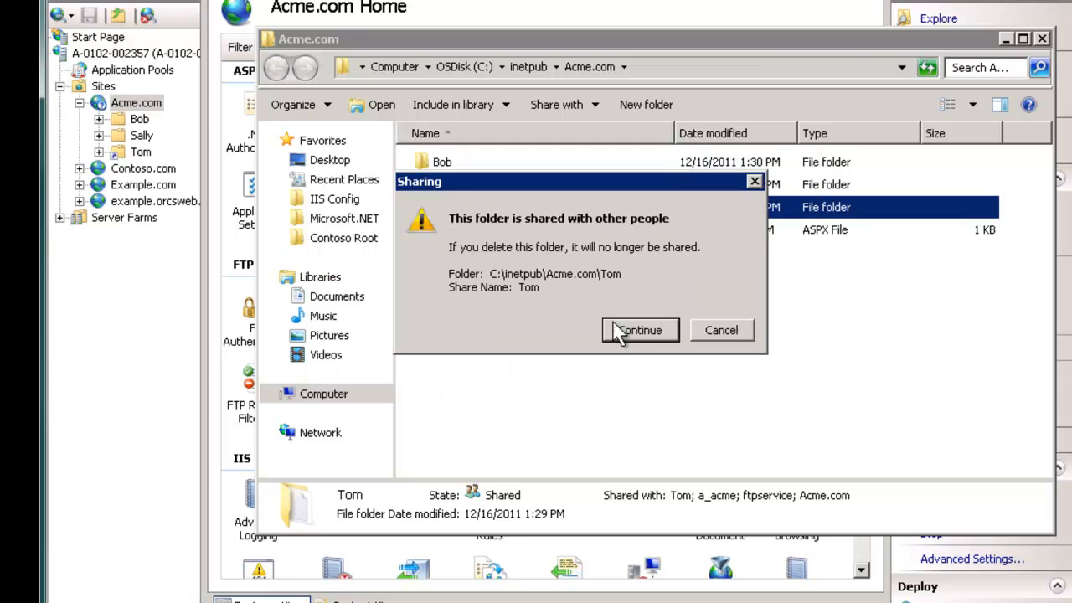
click(610, 326)
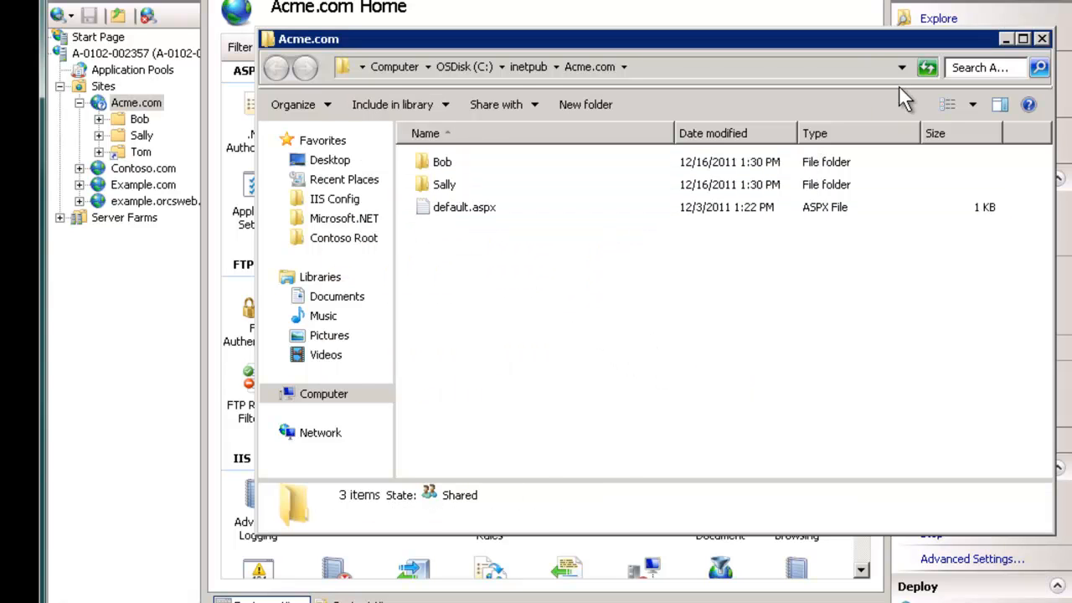
click(1041, 39)
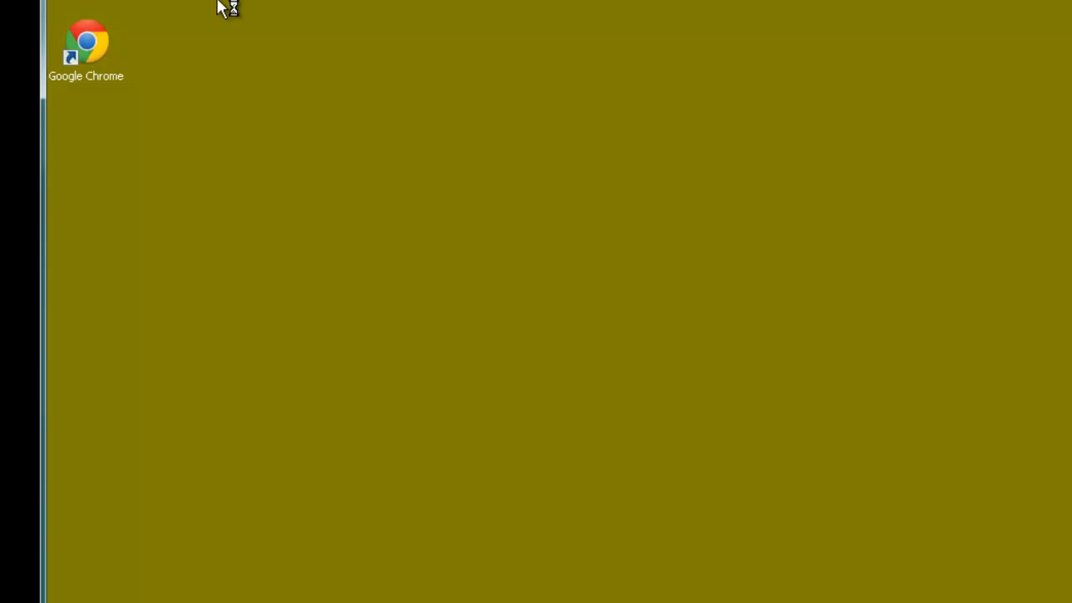
Step: Reconnect as tom and view the remote root listing Bob, Sally and default.aspx
key(ctrl+s)
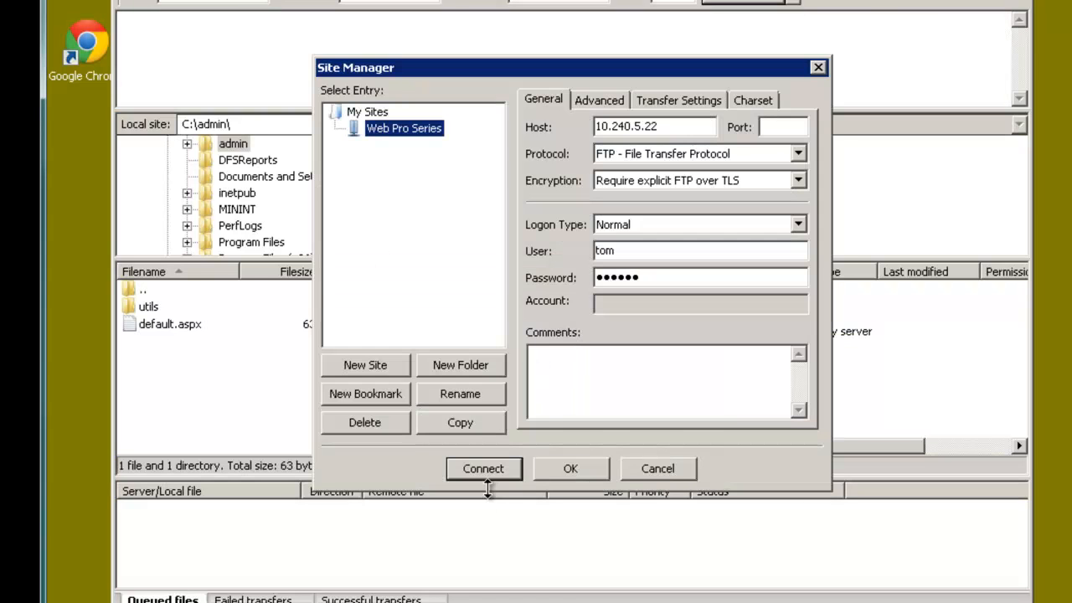
click(481, 468)
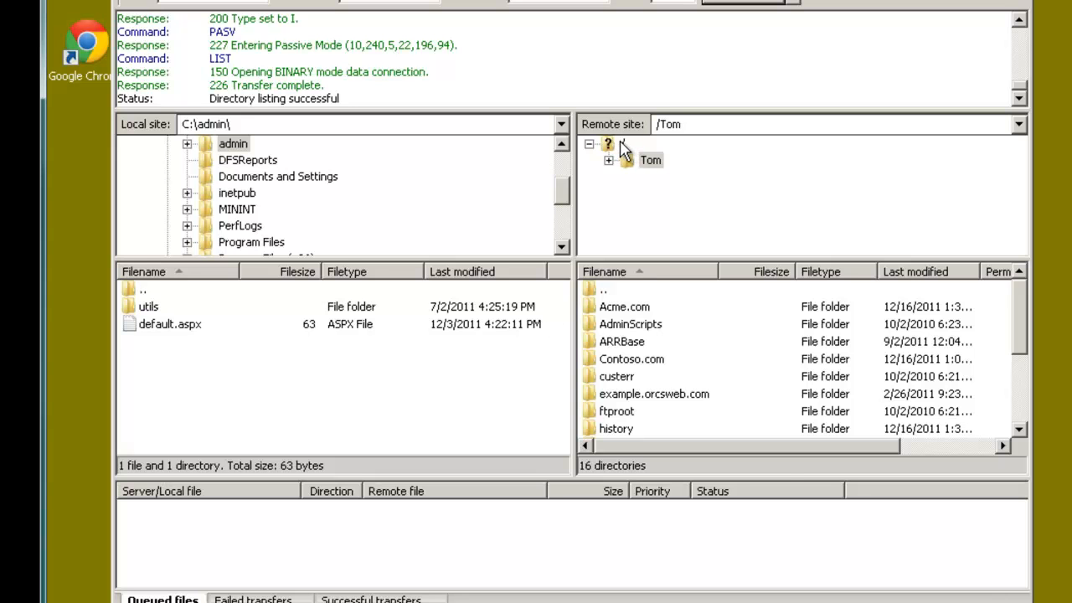
click(622, 144)
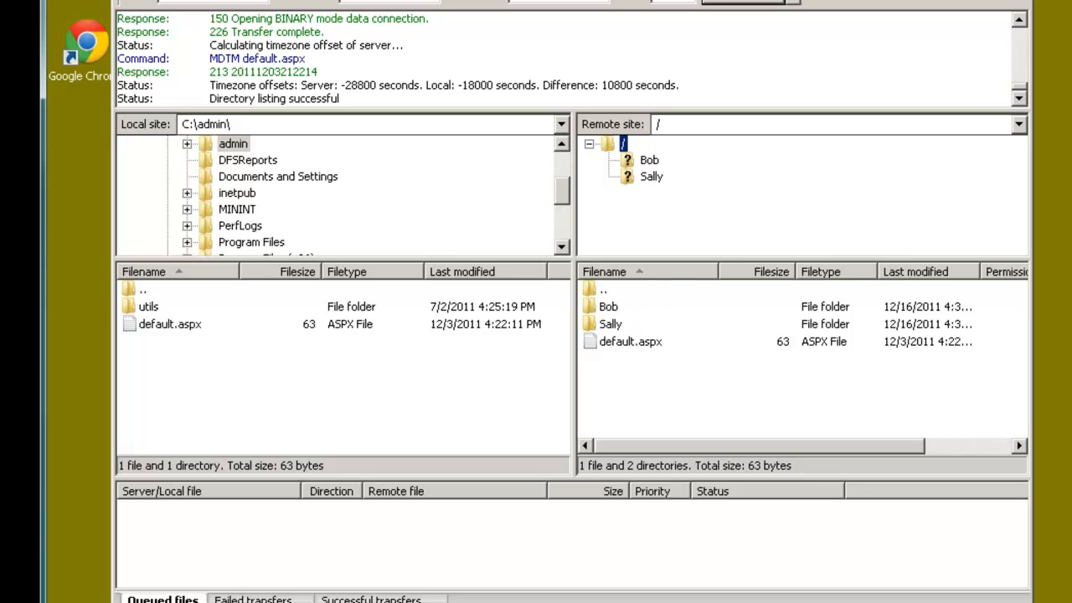
right_click(640, 386)
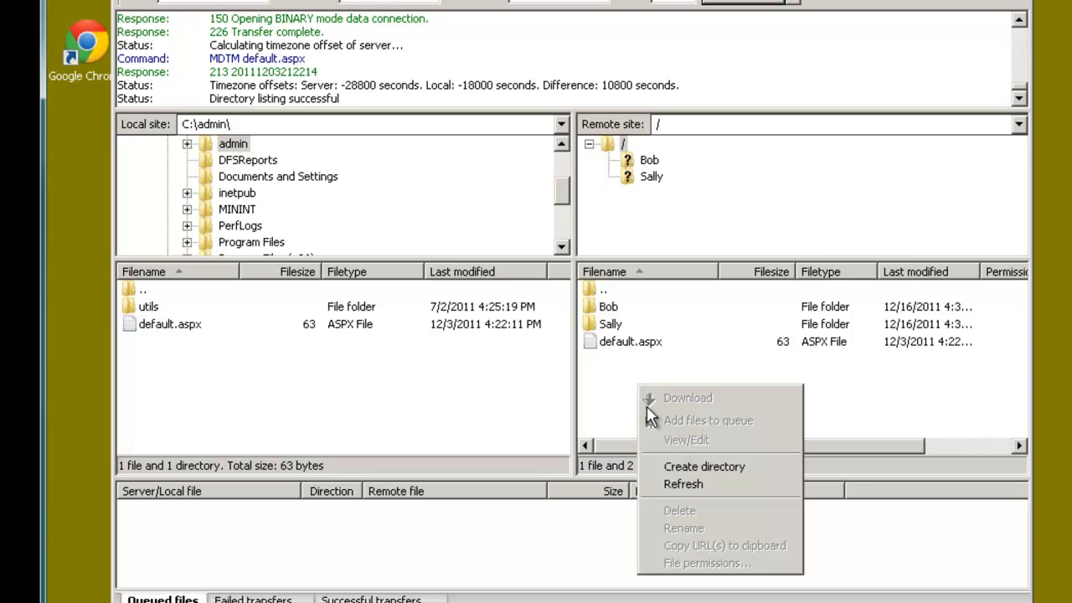
click(626, 389)
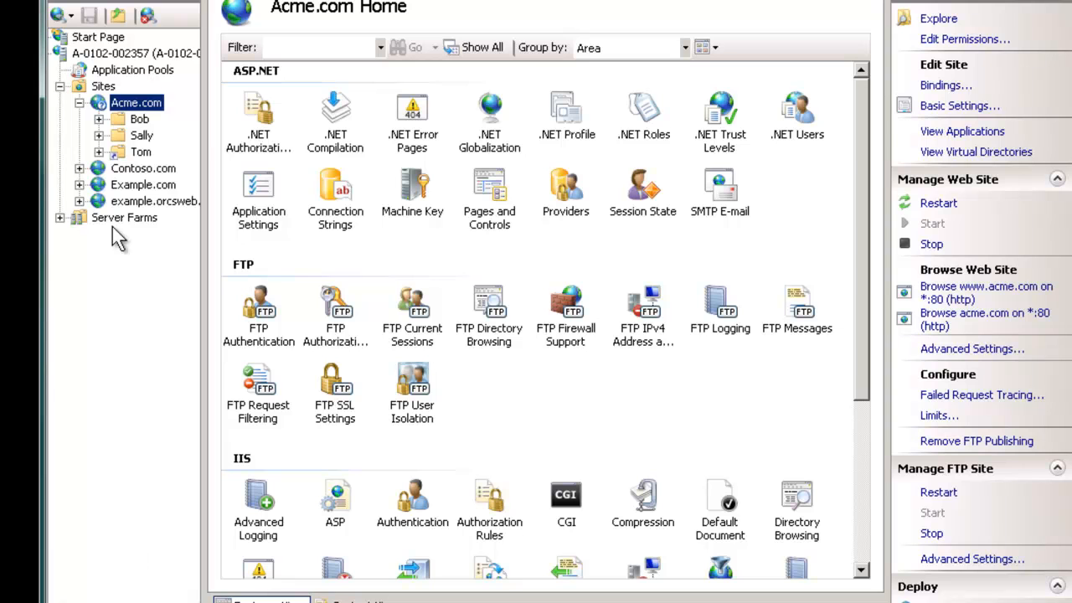
Step: Create a new folder named Tom in the Acme.com folder on disk
right_click(135, 104)
click(190, 110)
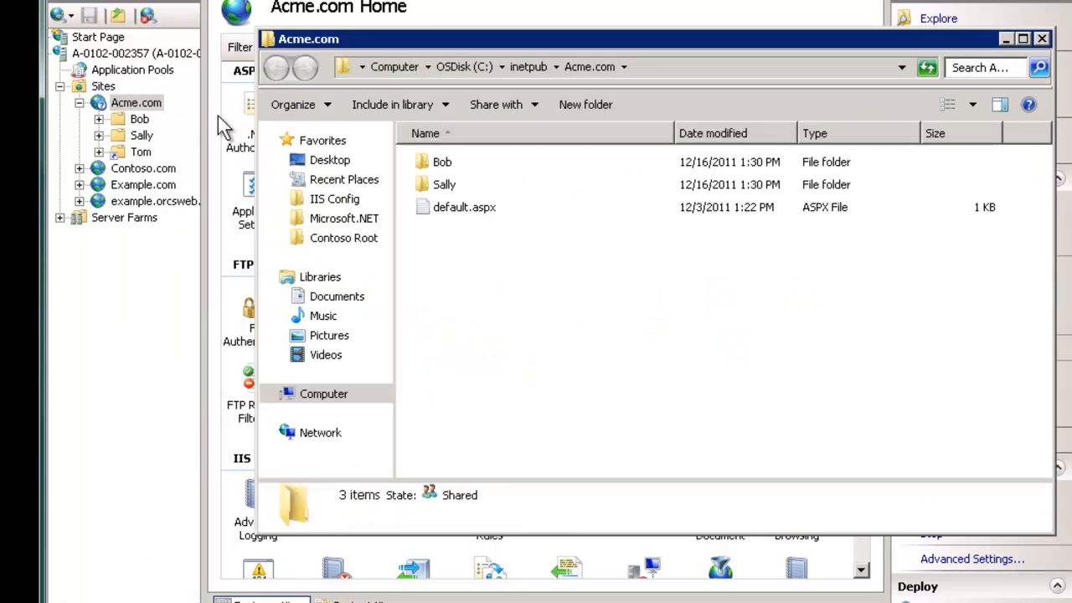
click(576, 104)
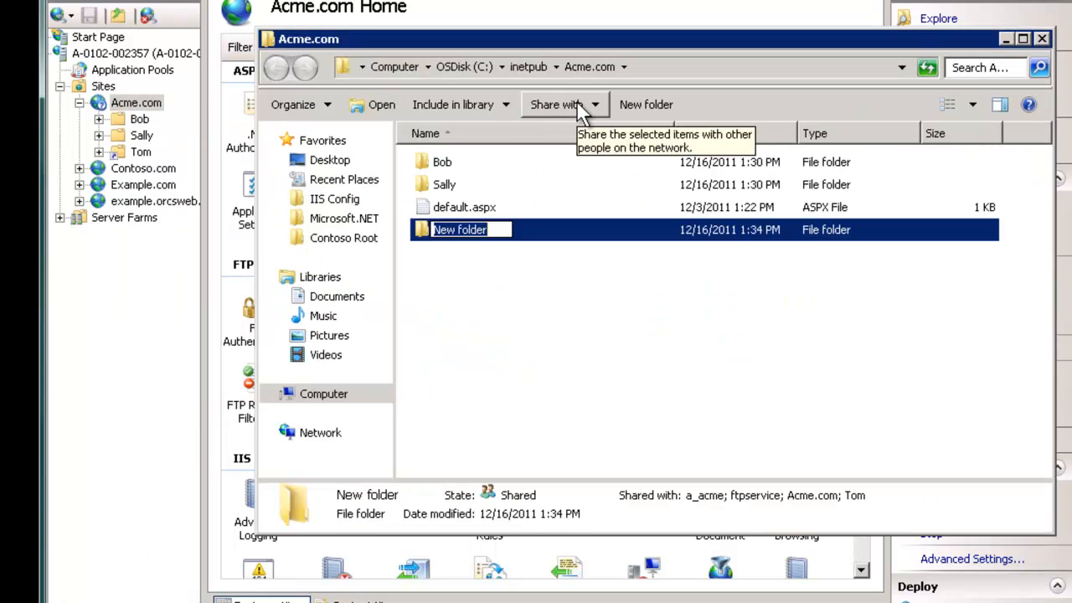
text(Tom)
key(Return)
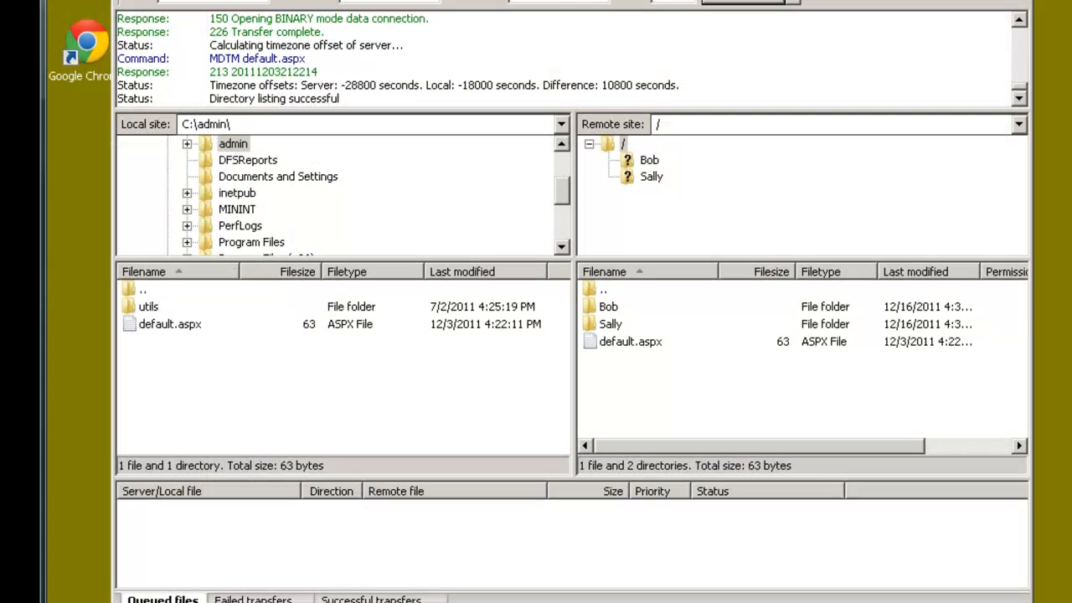
Step: Refresh FileZilla's remote listing and open the newly listed Tom folder
right_click(635, 378)
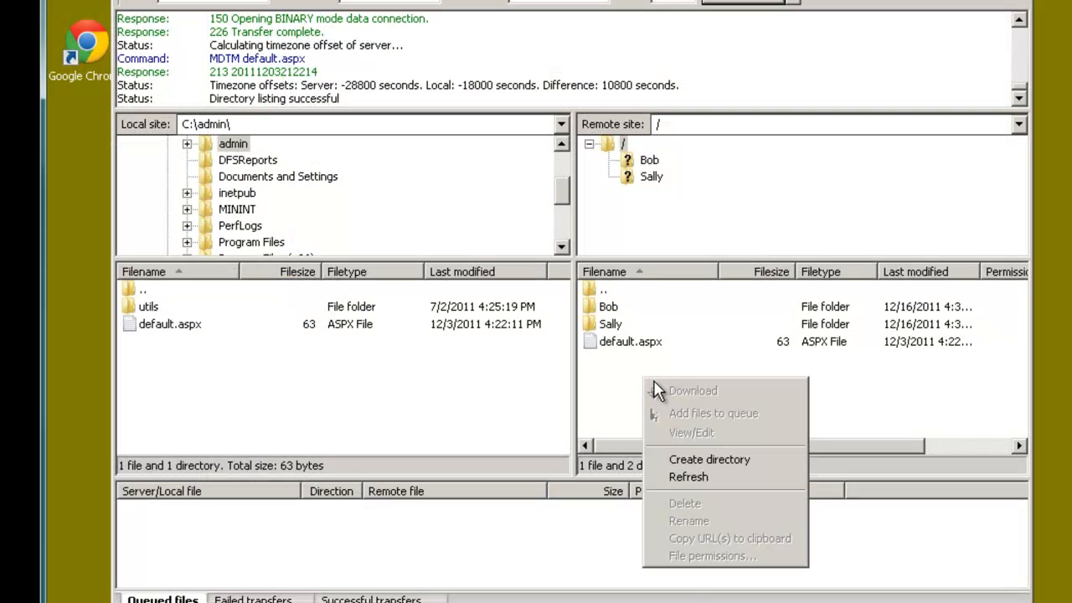
click(697, 477)
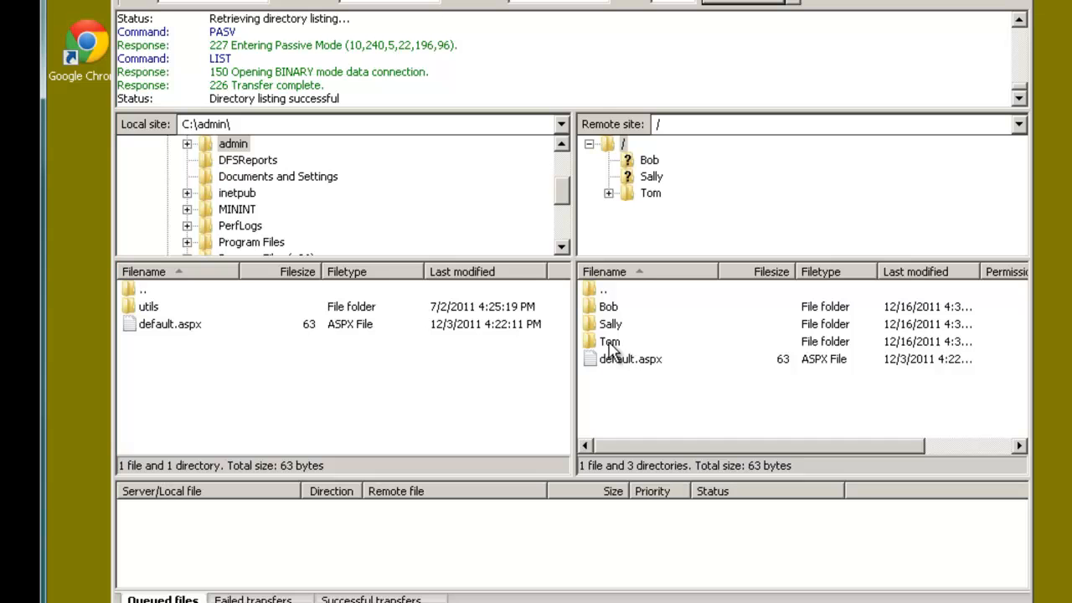
click(608, 344)
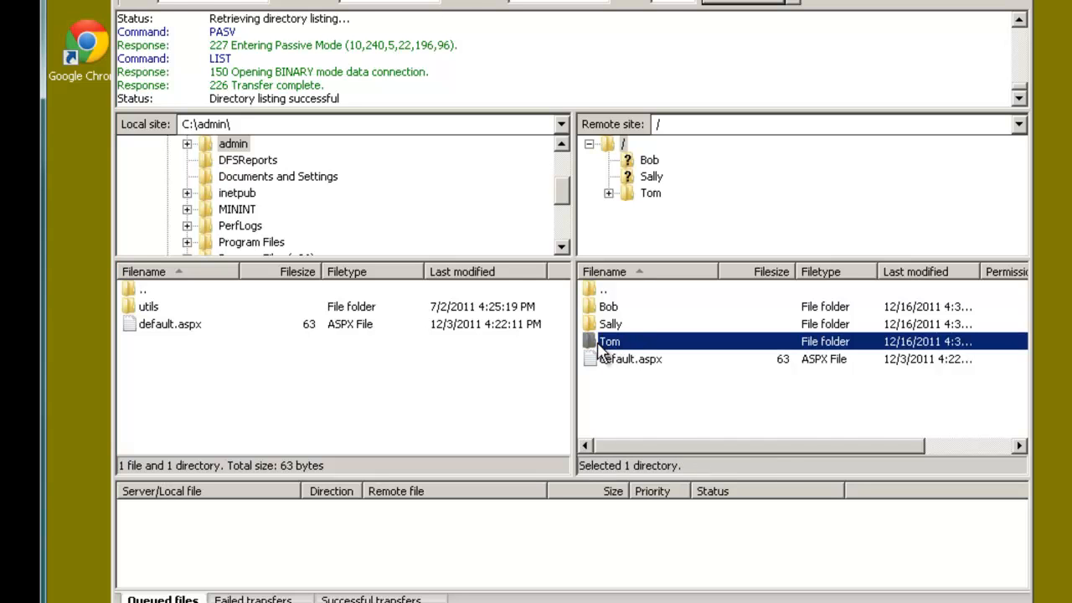
double_click(603, 350)
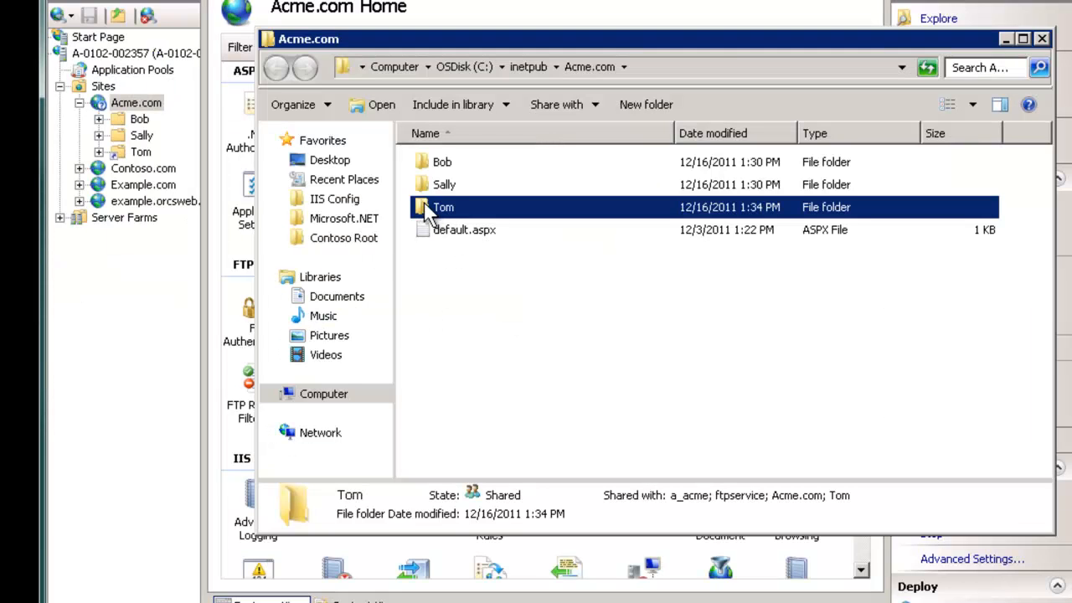
Step: Delete the Tom folder from Acme.com in Explorer and close that window
key(Delete)
click(652, 365)
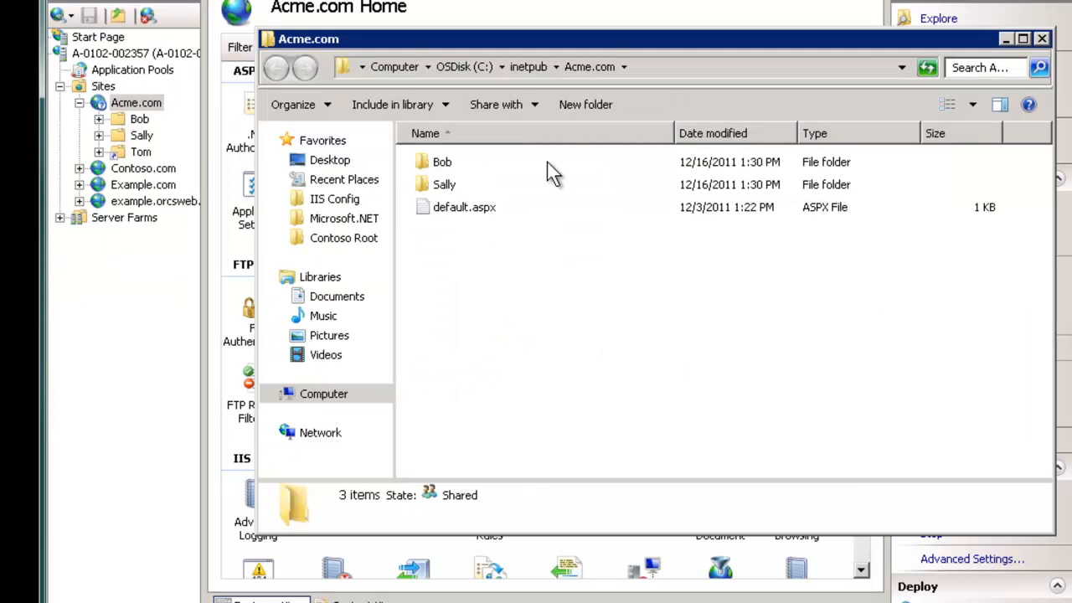
click(1042, 39)
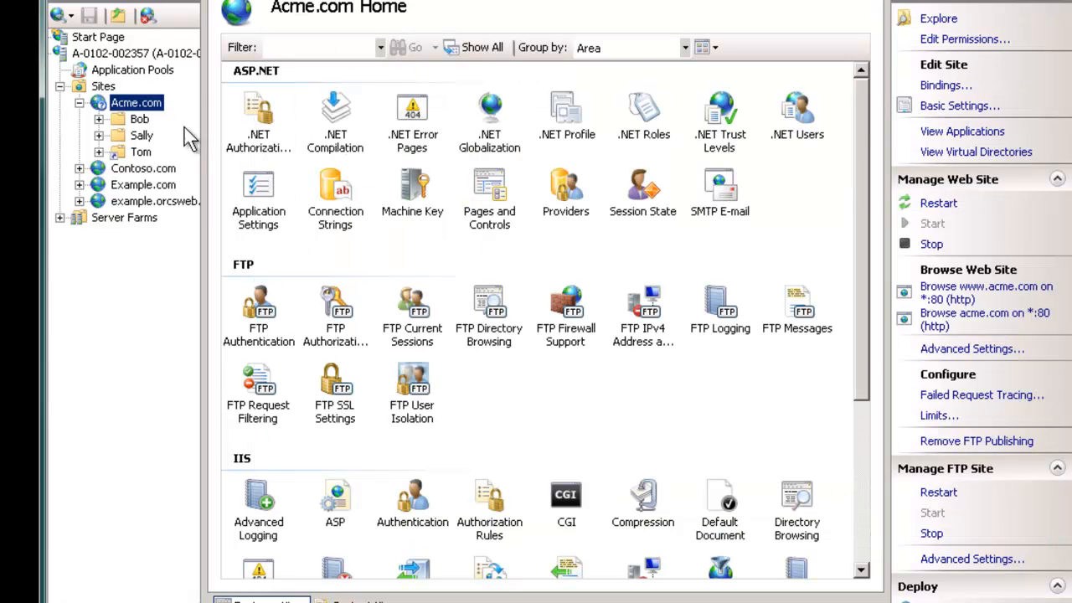
Step: In FTP Directory Browsing, apply Virtual directories on, then untick it and apply again
click(495, 307)
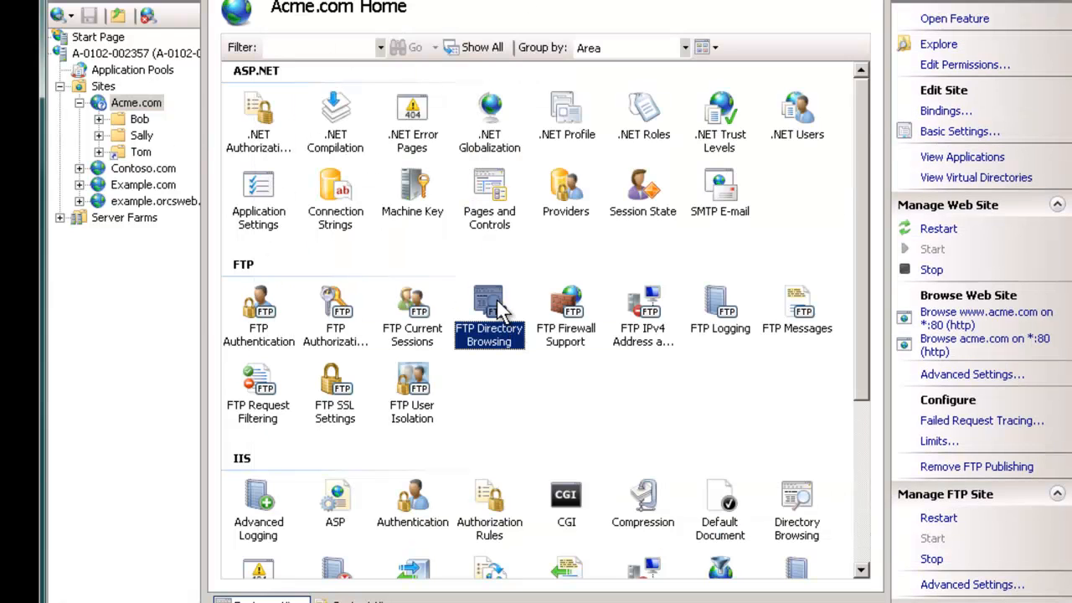
double_click(500, 309)
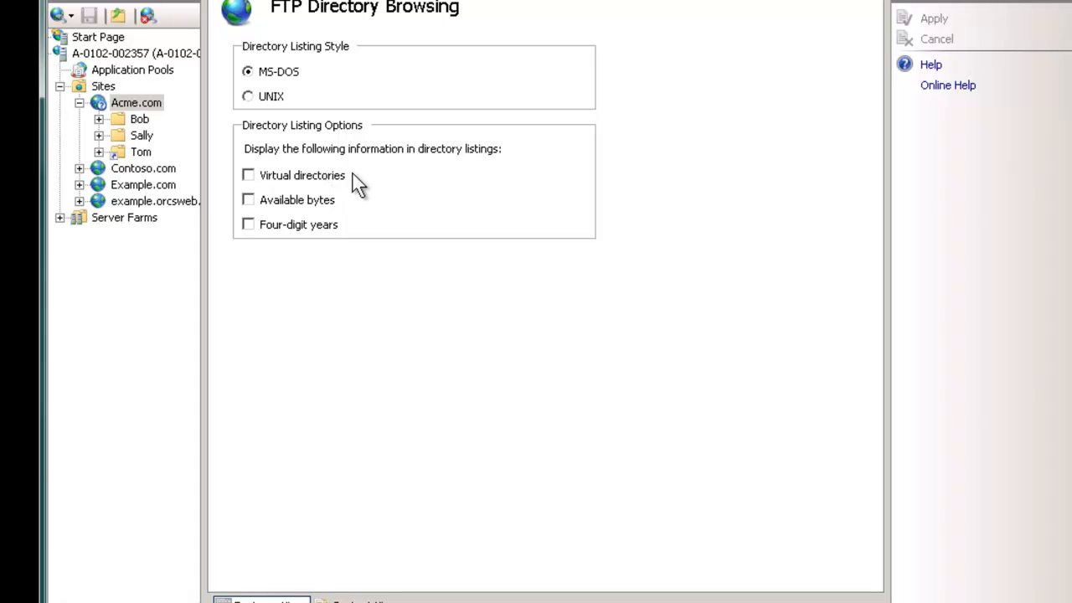
click(249, 178)
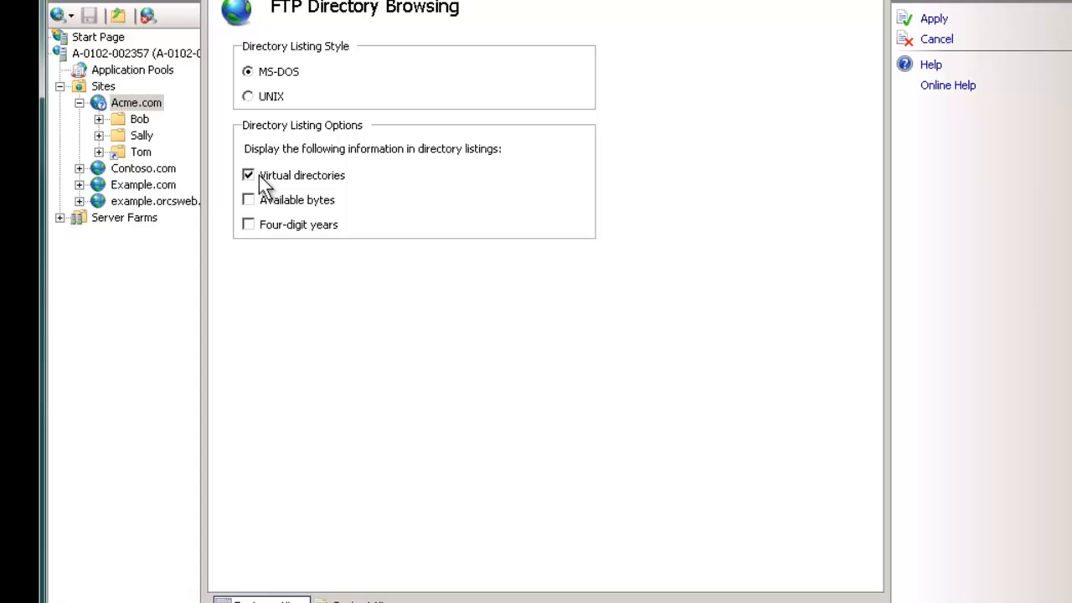
click(936, 20)
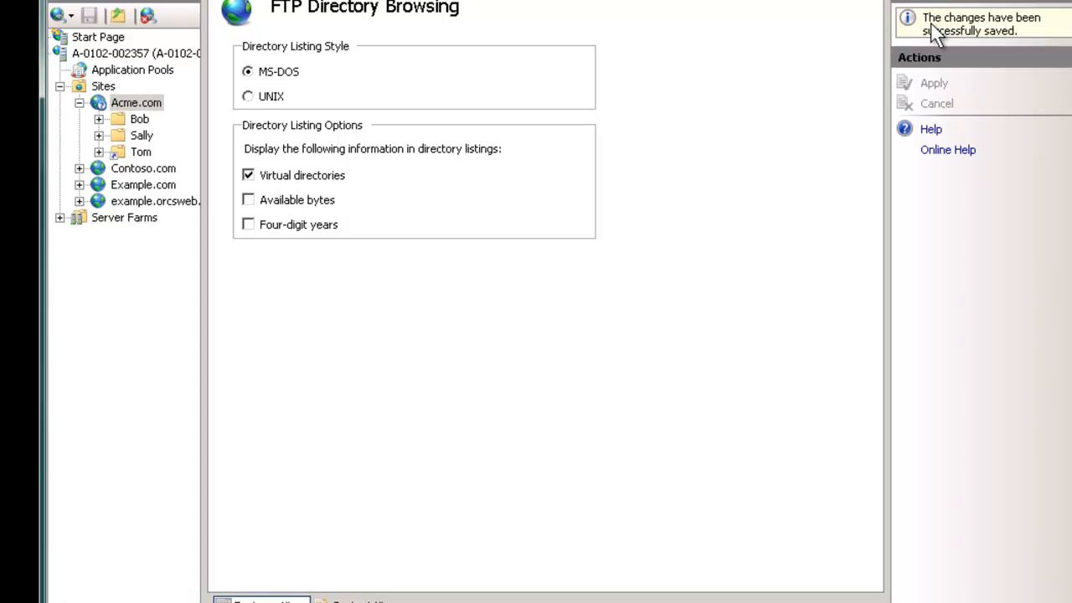
click(278, 174)
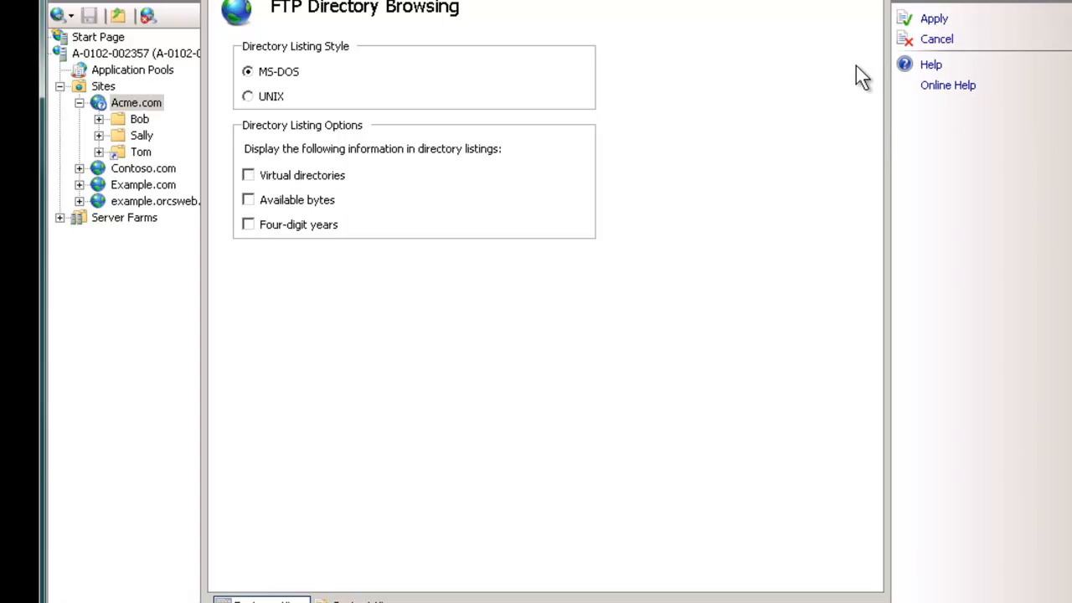
click(932, 20)
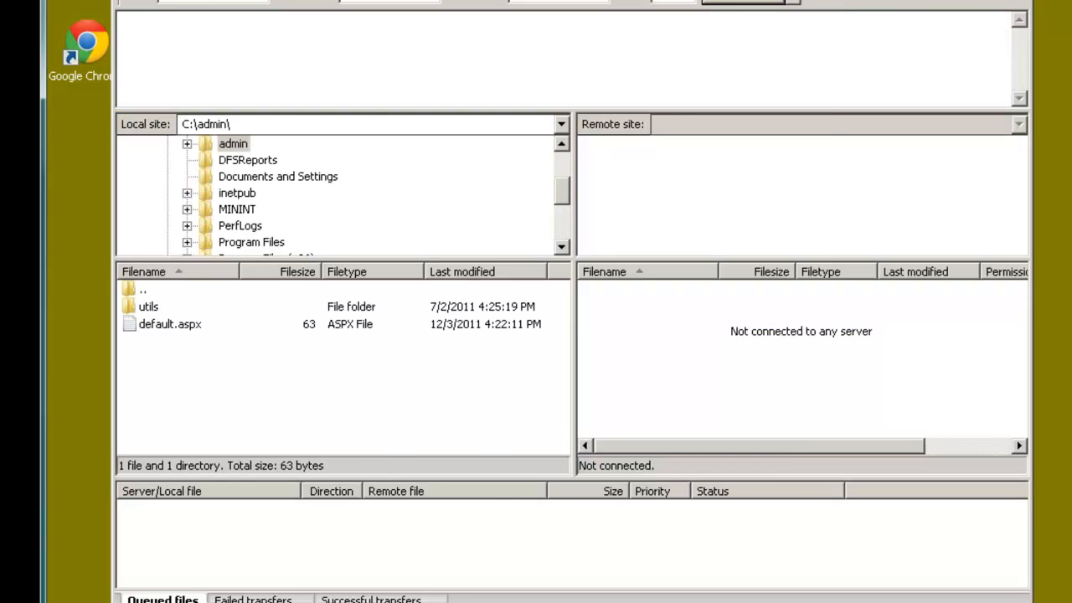
Step: Reconnect FileZilla to the saved FTP site and open the server root
key(ctrl+s)
click(483, 467)
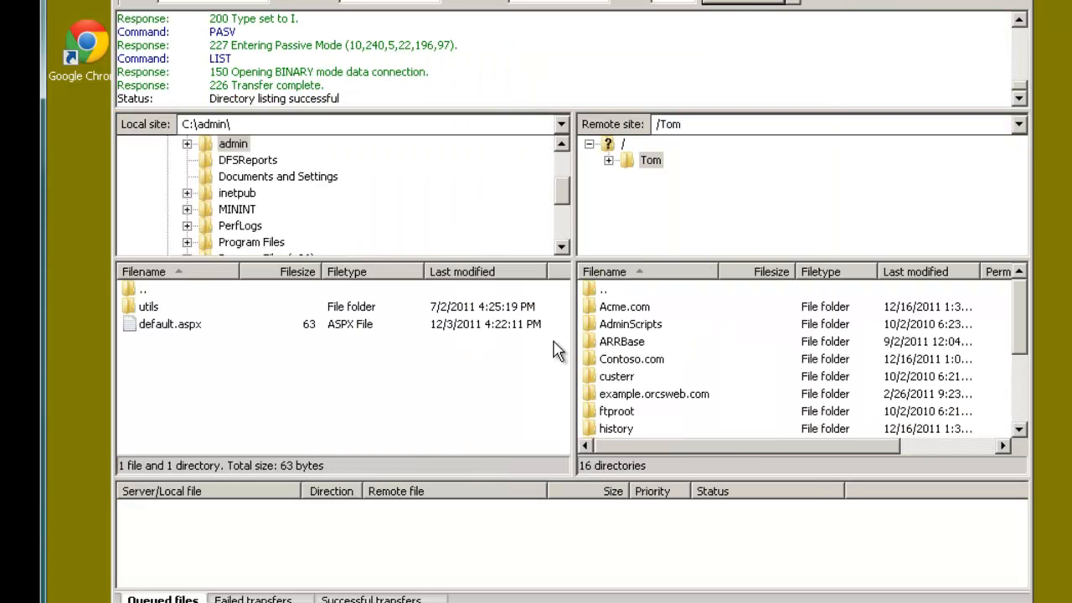
click(623, 144)
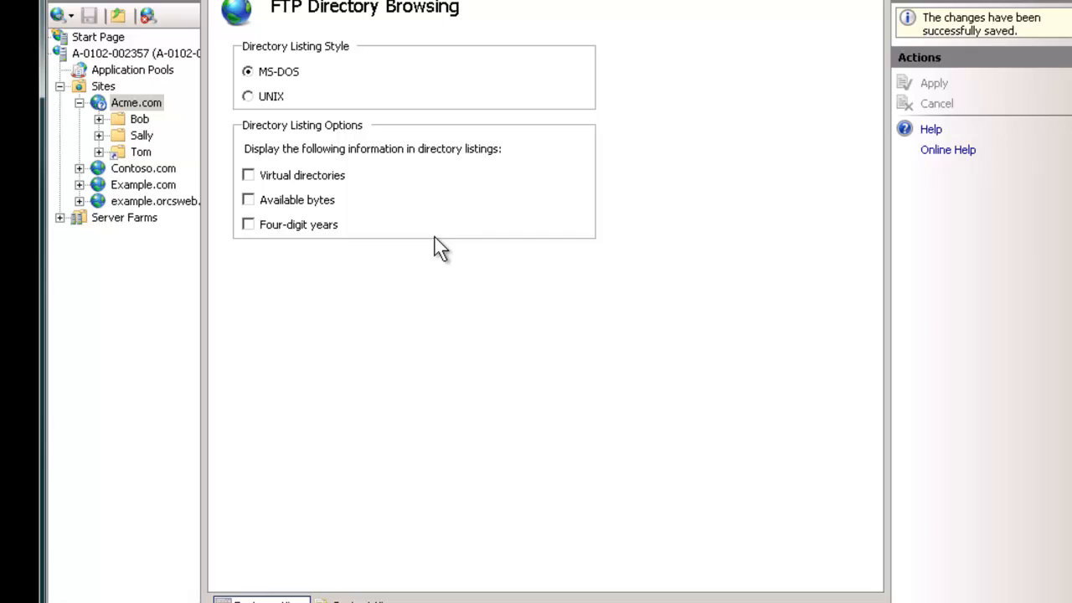
Step: Enable Virtual directories in IIS, then refresh FileZilla until the third user's folder reappears
click(318, 177)
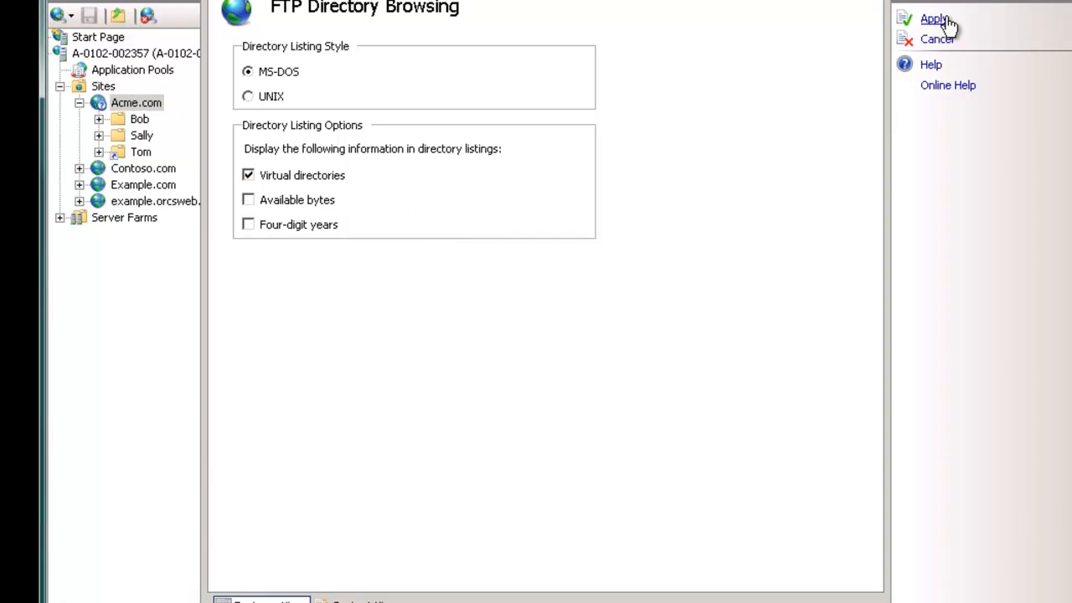
click(933, 19)
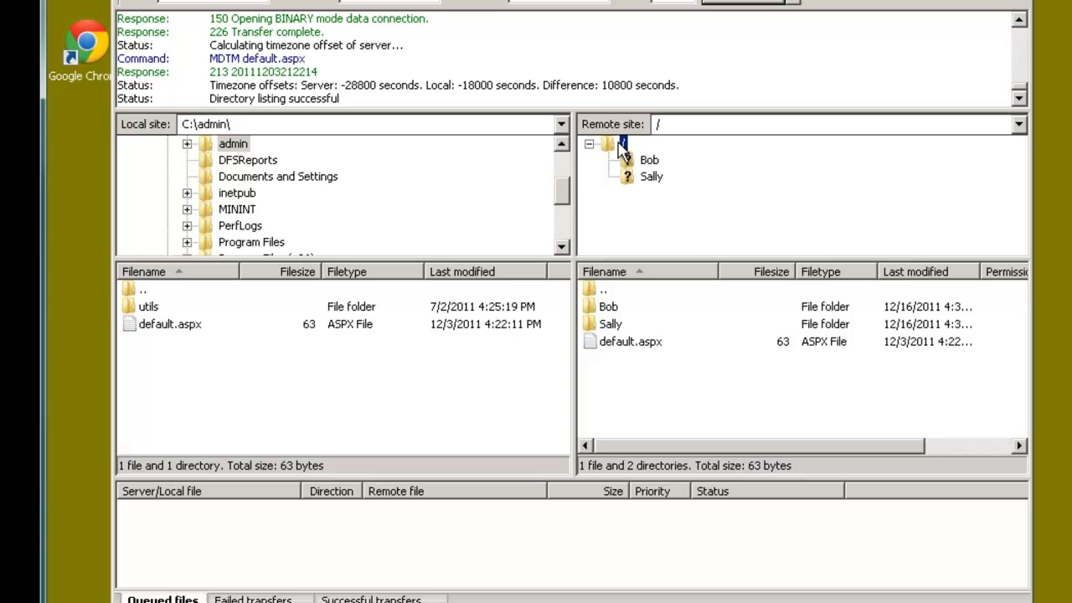
right_click(620, 142)
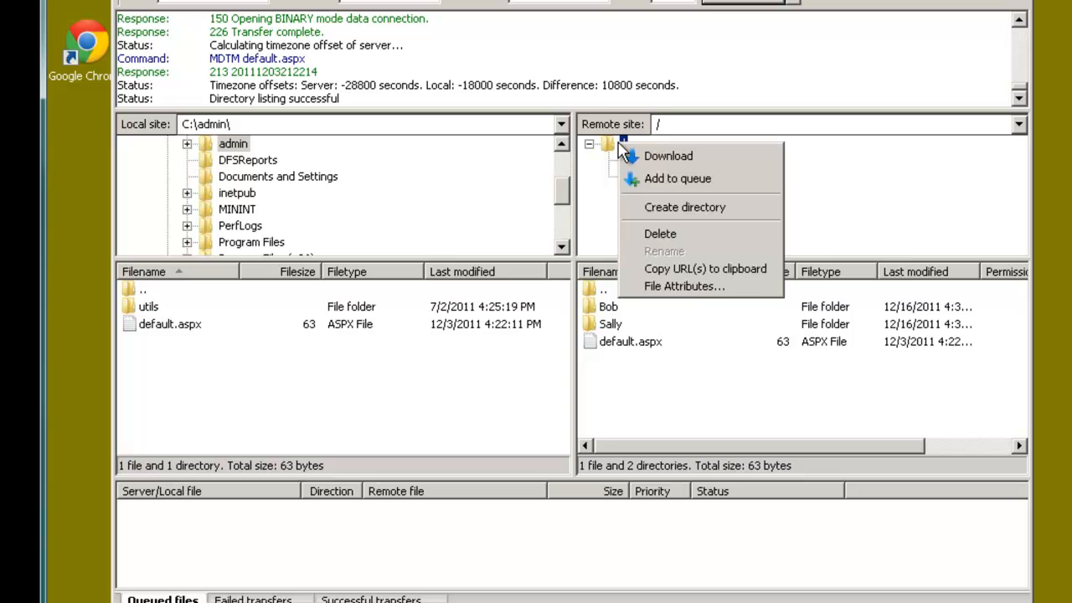
right_click(634, 395)
click(682, 494)
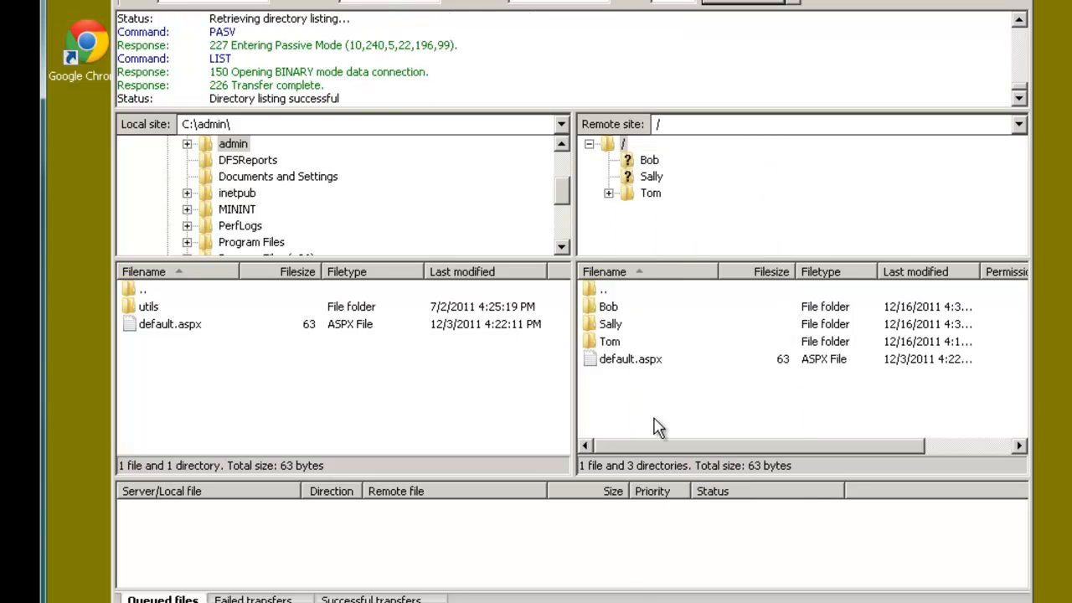
click(603, 342)
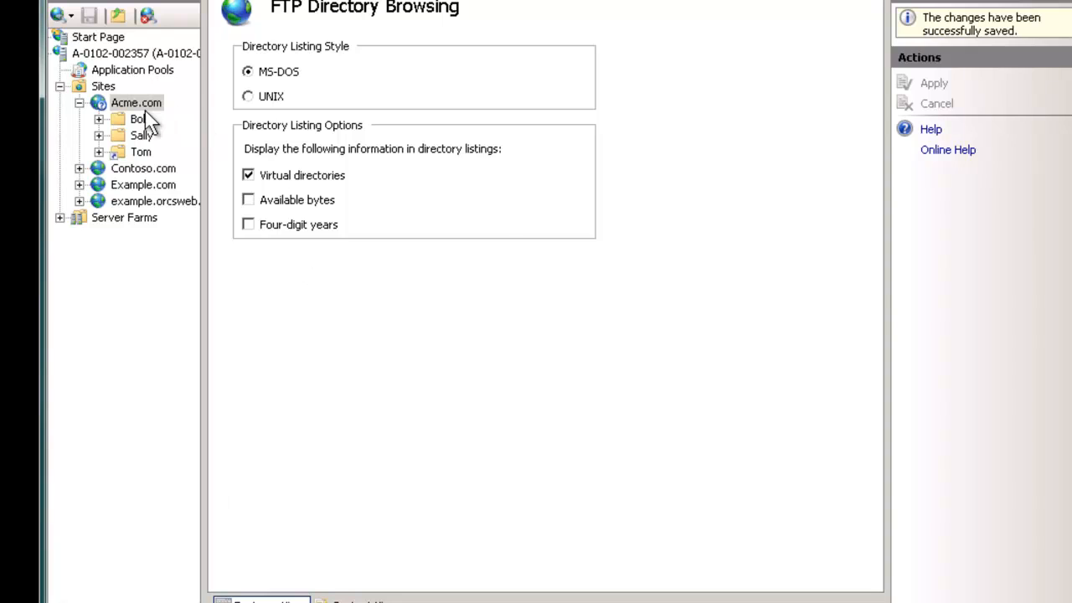
Step: Open Acme.com's FTP User Isolation settings to review the current option
click(137, 103)
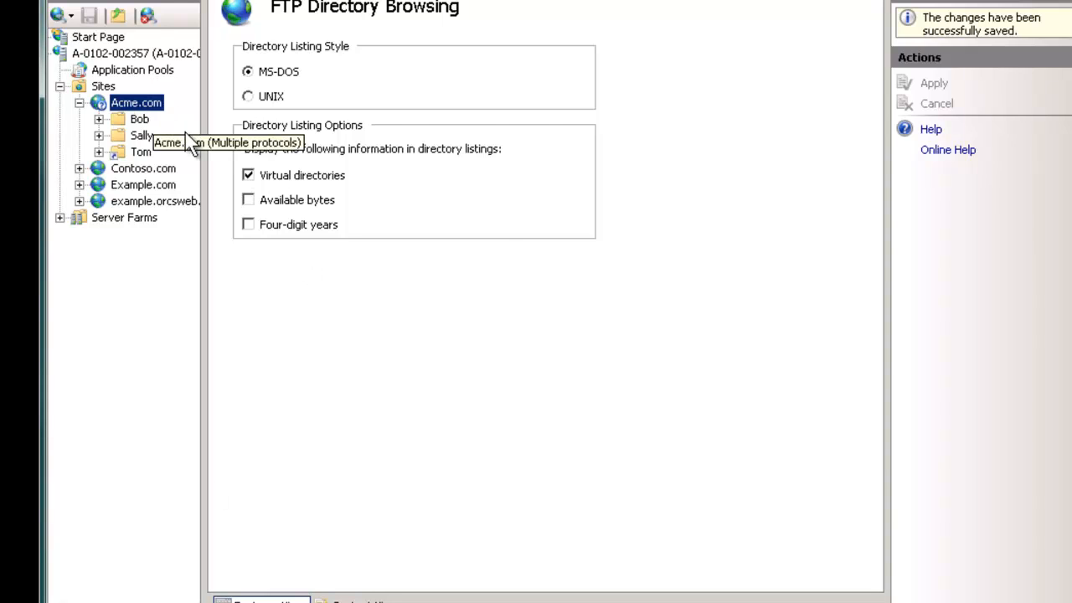
click(427, 387)
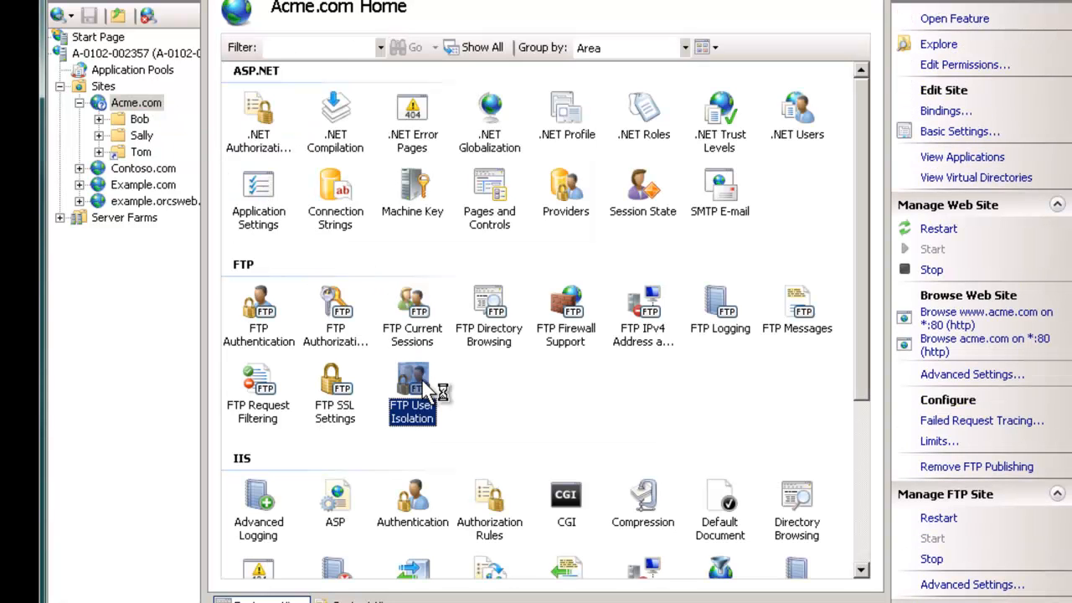
double_click(427, 389)
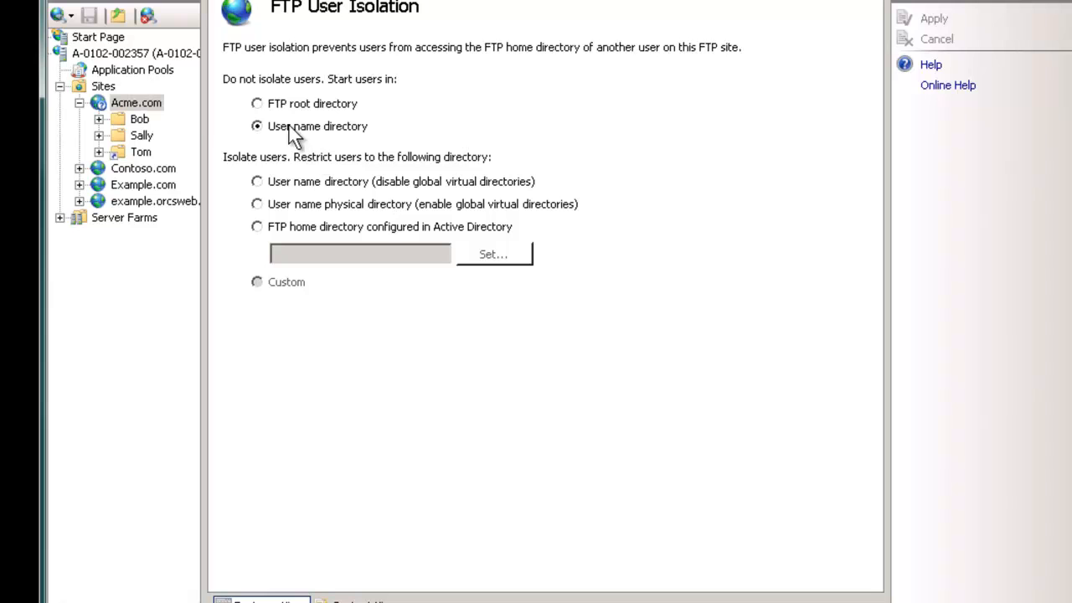
Step: Untick Virtual directories in Acme.com's FTP Directory Browsing and apply
click(134, 104)
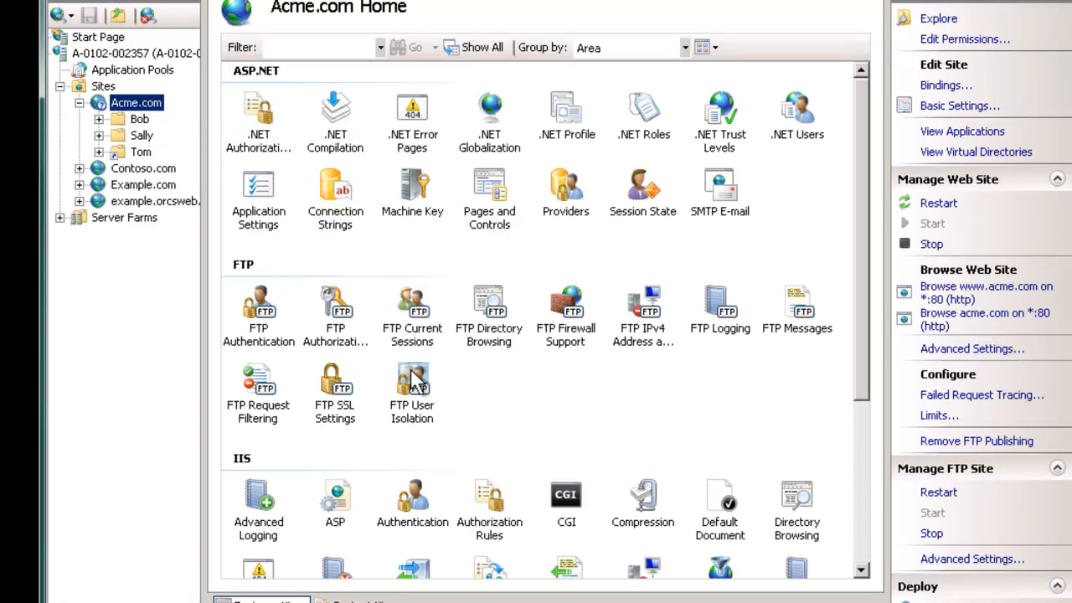
click(489, 310)
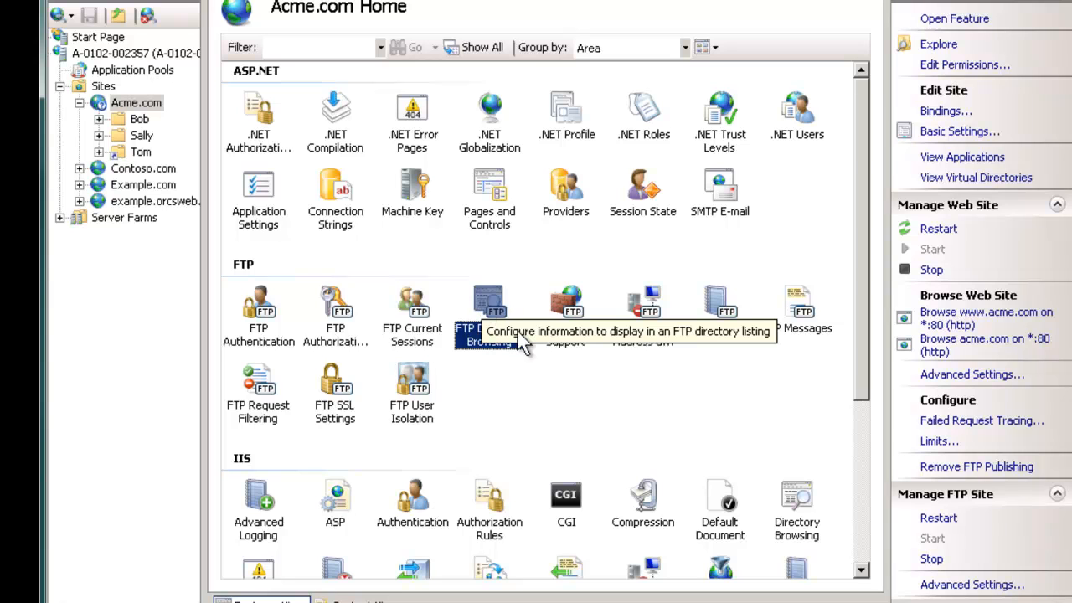
double_click(475, 318)
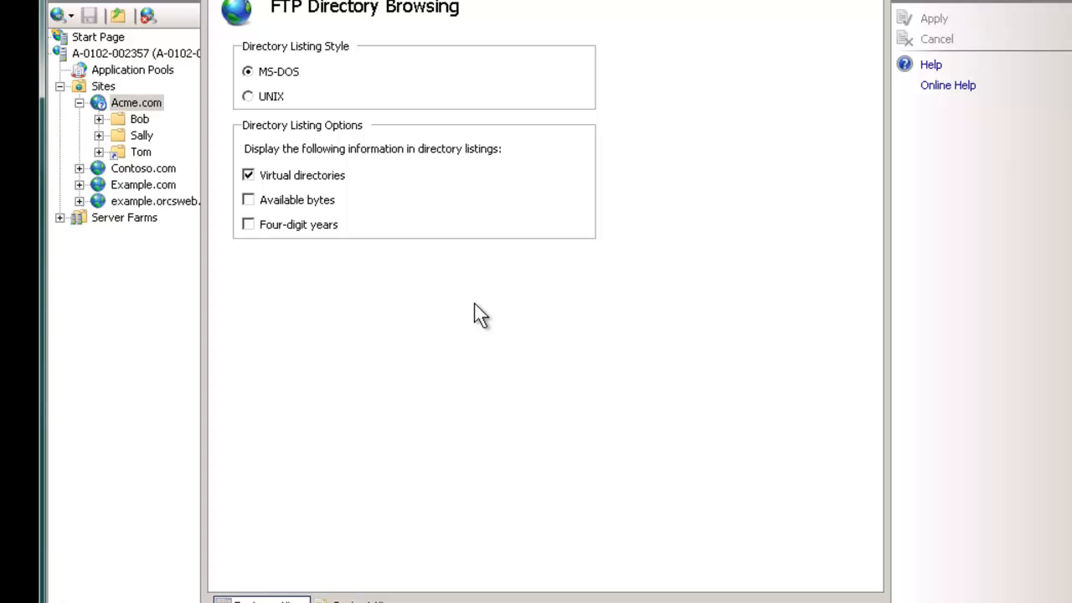
click(285, 178)
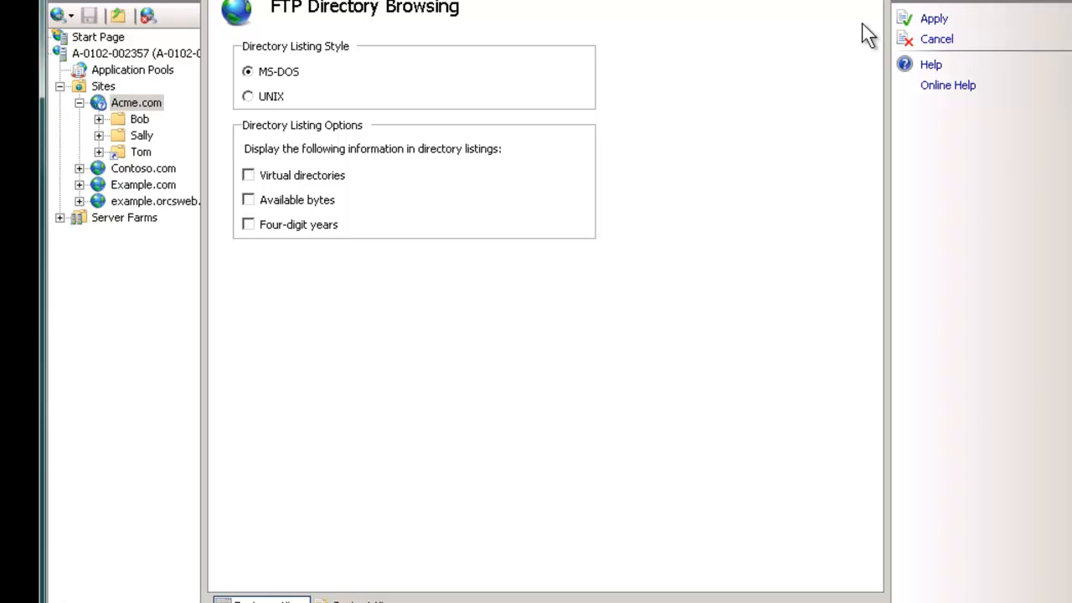
click(935, 18)
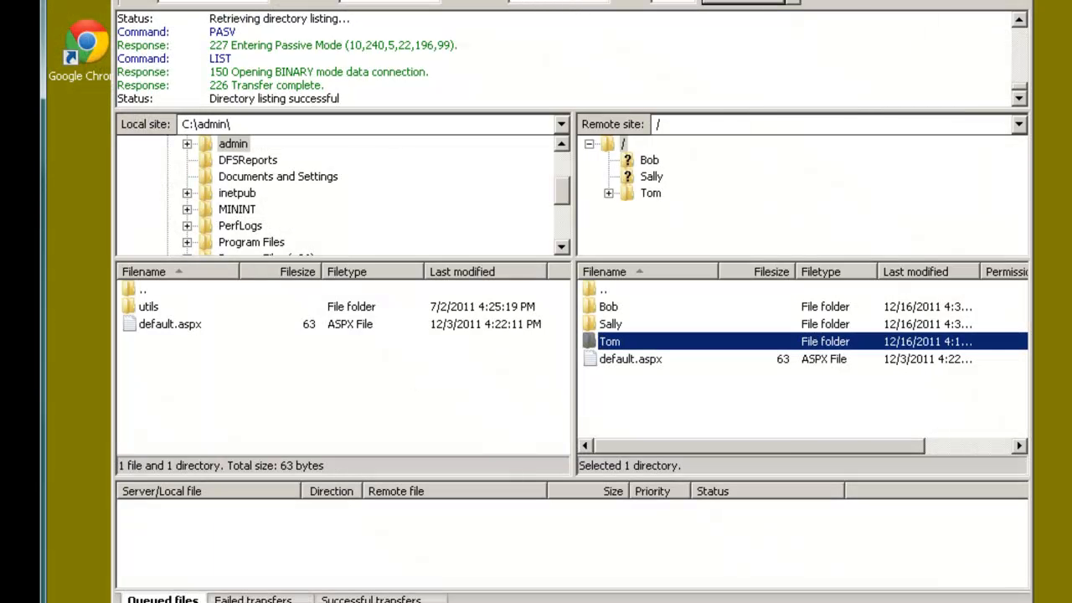
Step: Reconnect, confirm the root hides the user folder, then open that folder directly by path
key(ctrl+s)
click(818, 69)
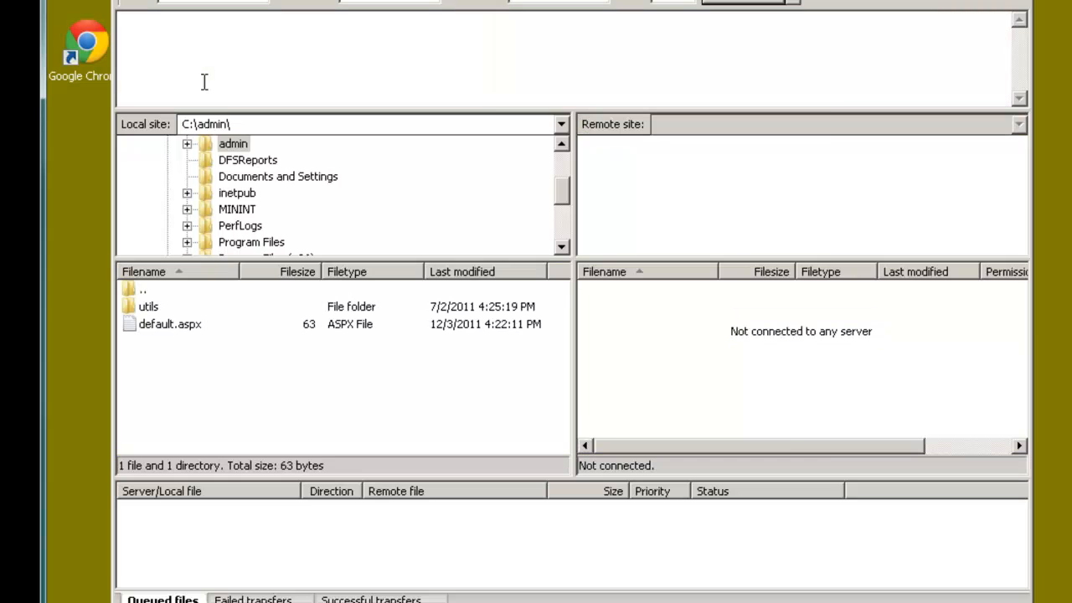
key(ctrl+s)
click(479, 467)
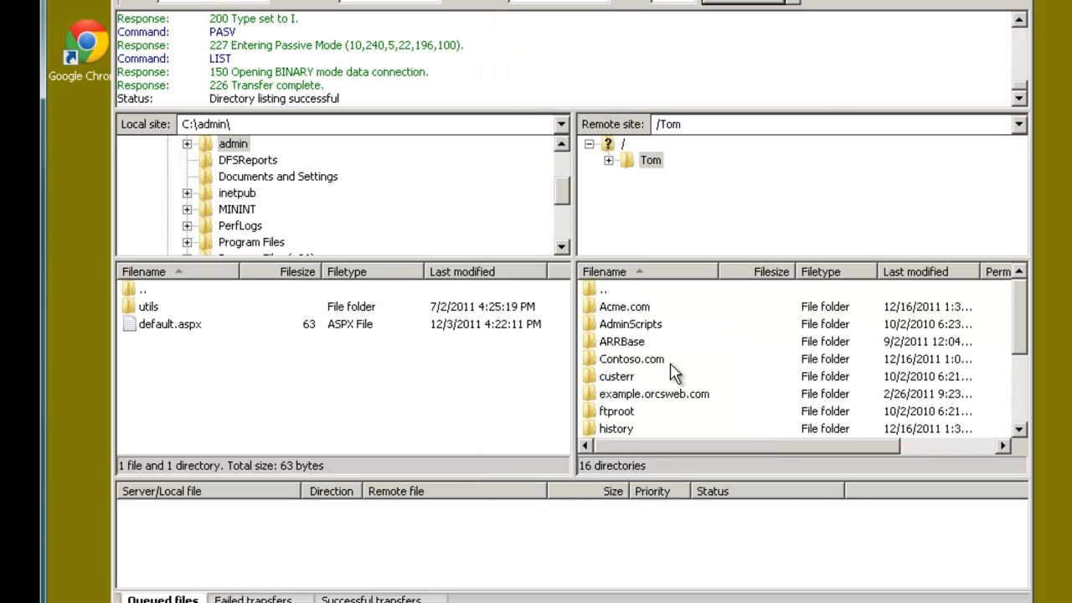
click(623, 145)
click(707, 124)
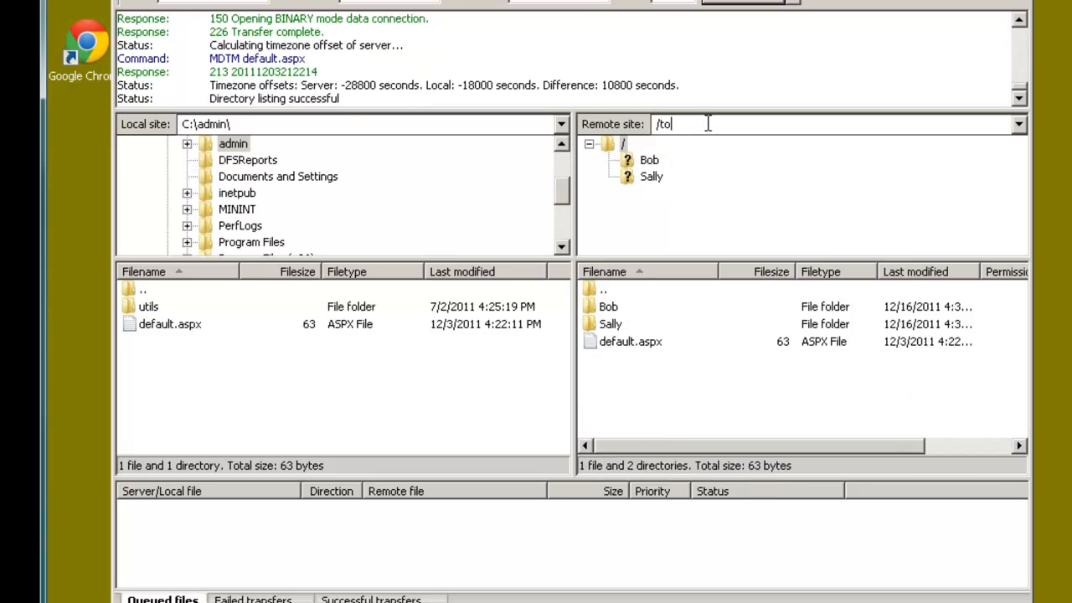
key(Return)
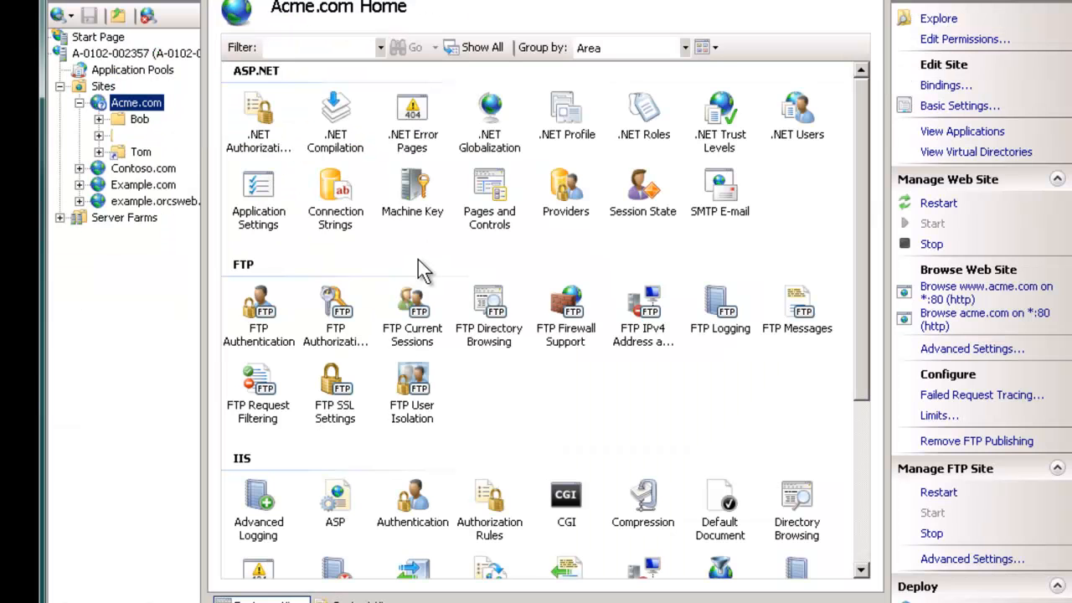
Step: Open FTP User Isolation and choose 'FTP home directory configured in Active Directory'
double_click(410, 398)
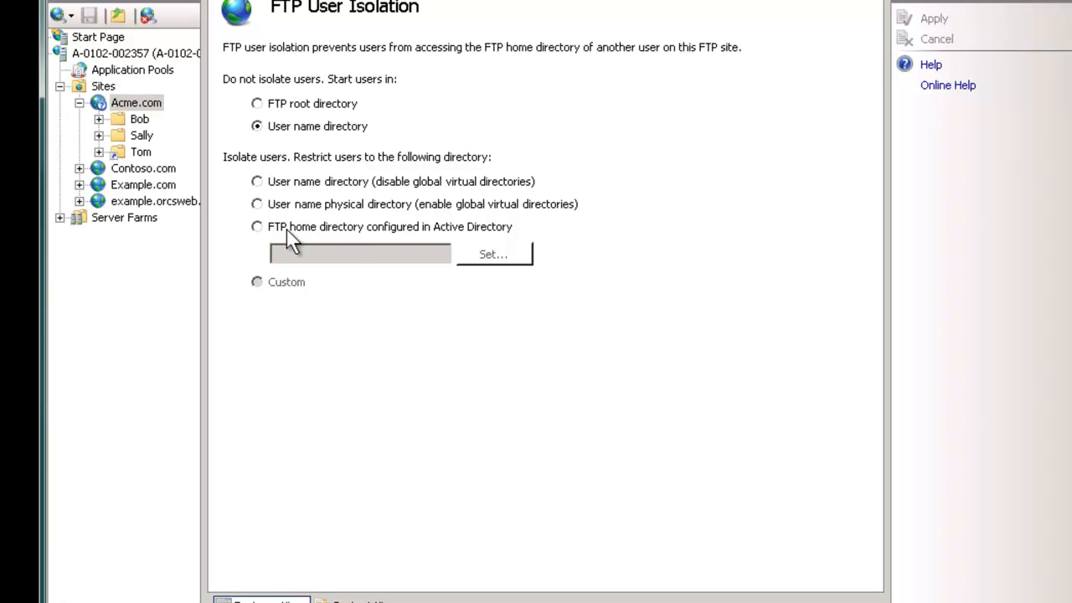
click(332, 228)
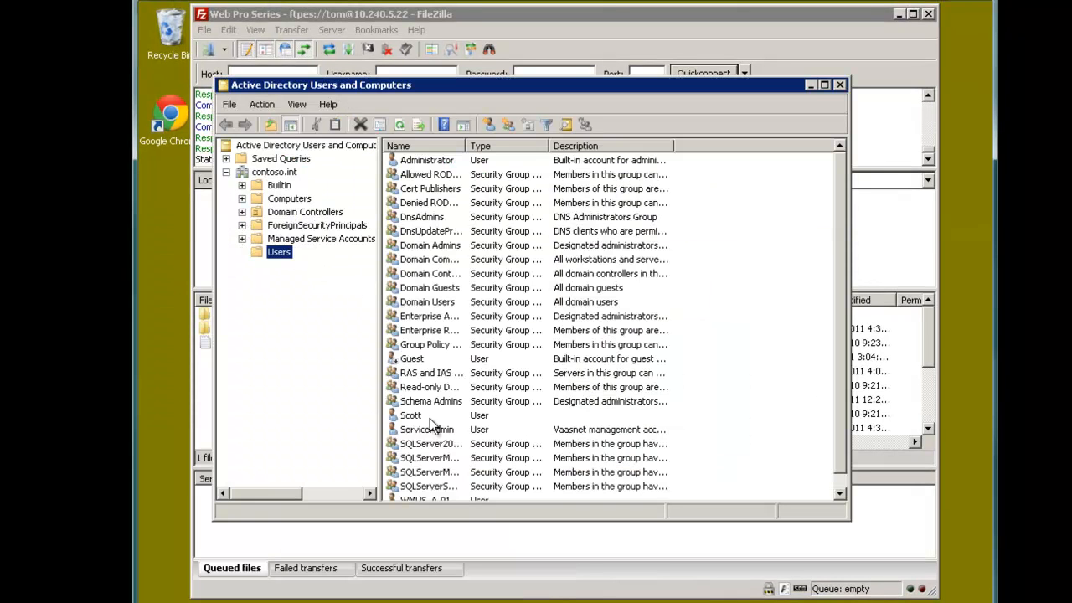
Step: Check the demo user's Profile tab Local path in its properties, then close the dialog
click(419, 417)
right_click(422, 424)
click(465, 385)
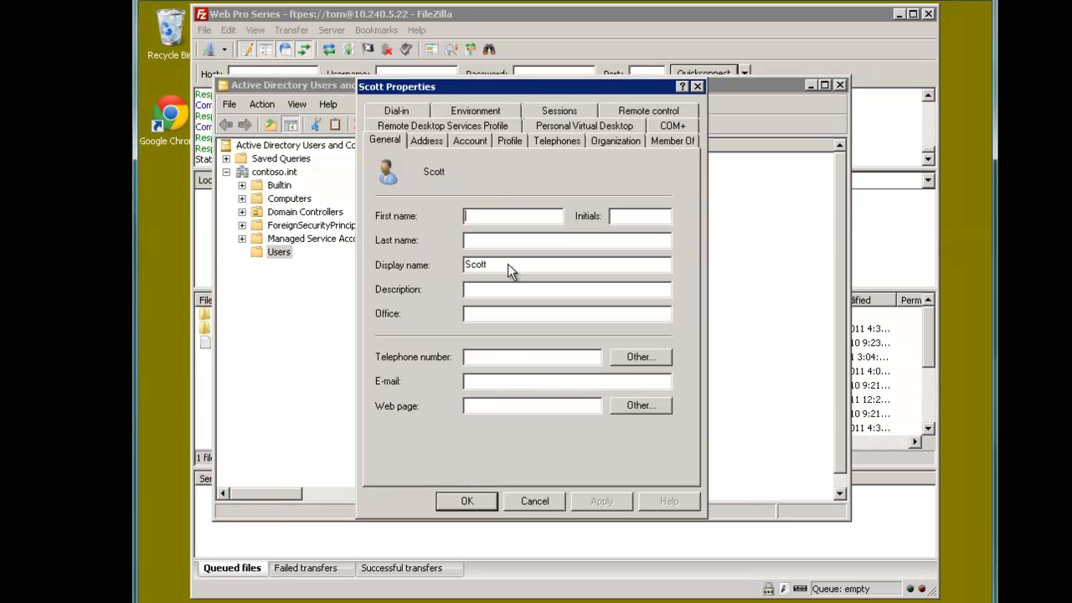
click(515, 141)
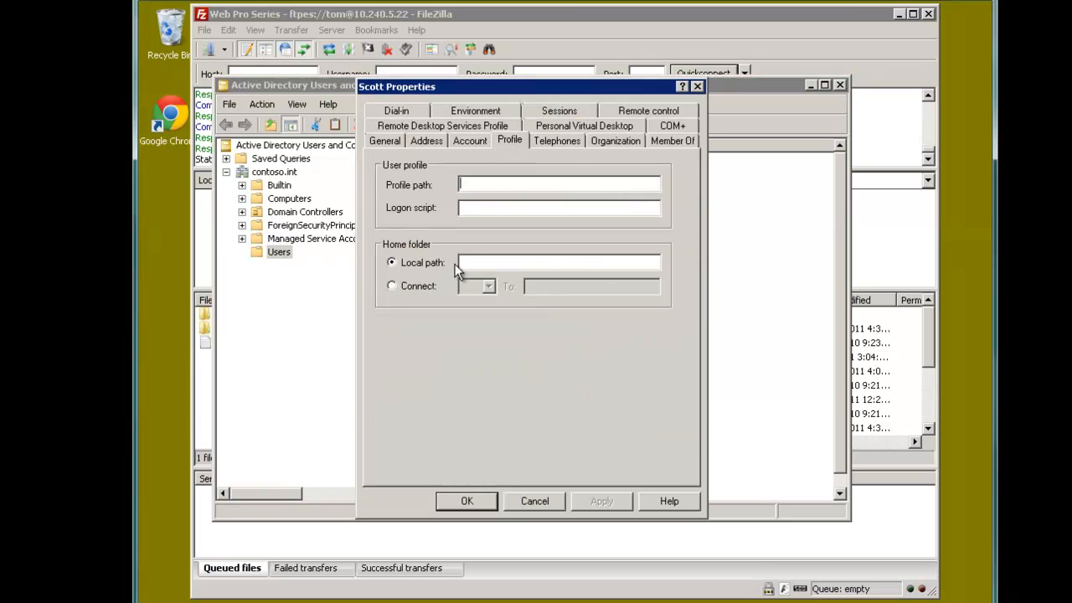
click(500, 262)
click(532, 505)
Step: Set FTP User Isolation to User name physical directory (enable global virtual directories)
click(840, 85)
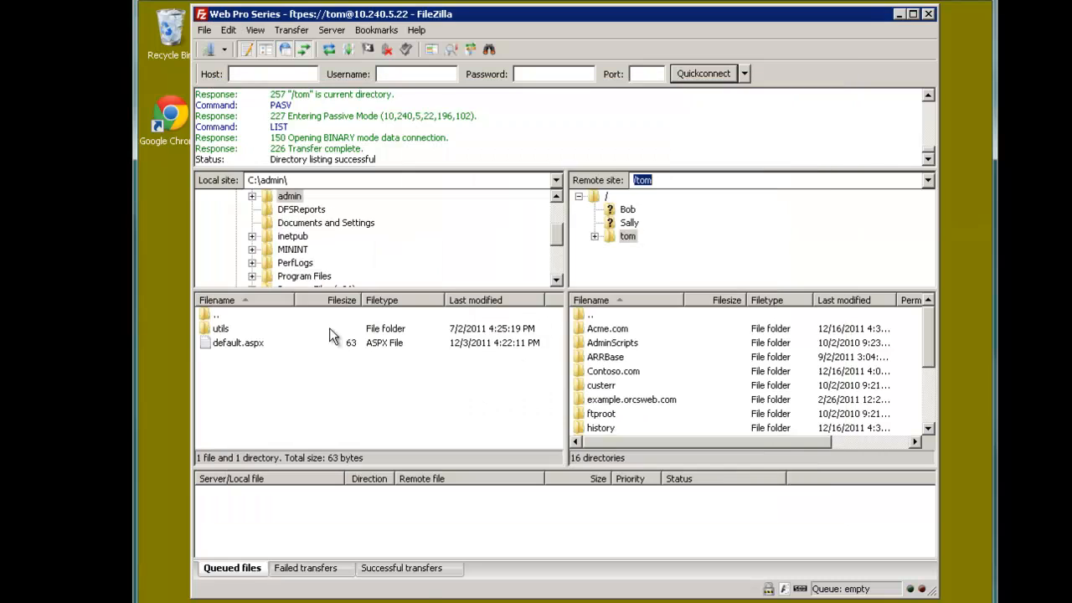
mouse_move(239, 602)
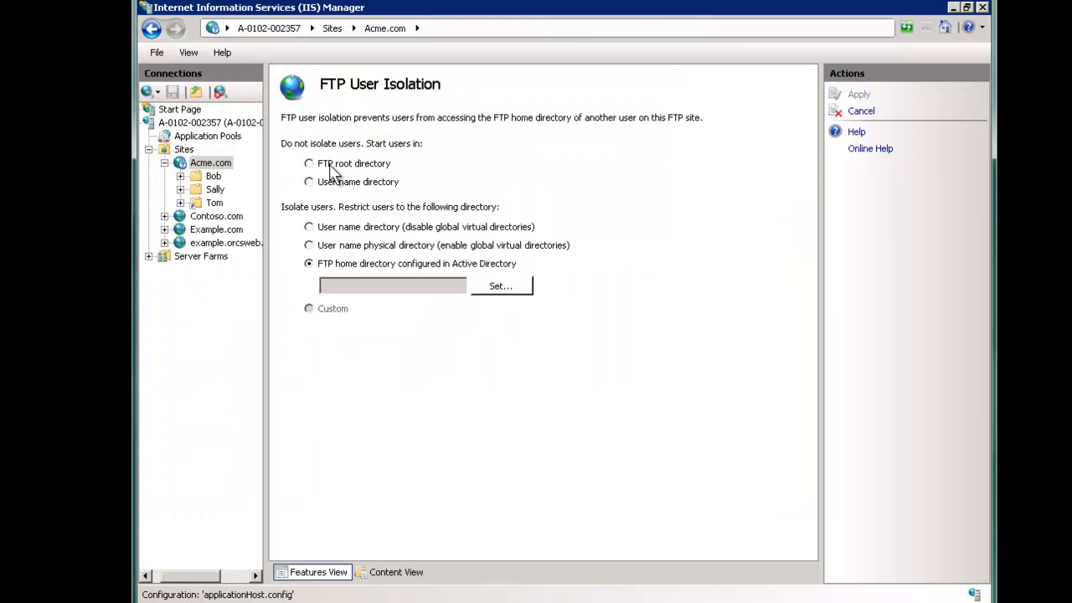
click(339, 182)
click(324, 267)
click(355, 255)
Step: Start an Acme.com virtual directory with alias images and path c:\inetpub
right_click(211, 164)
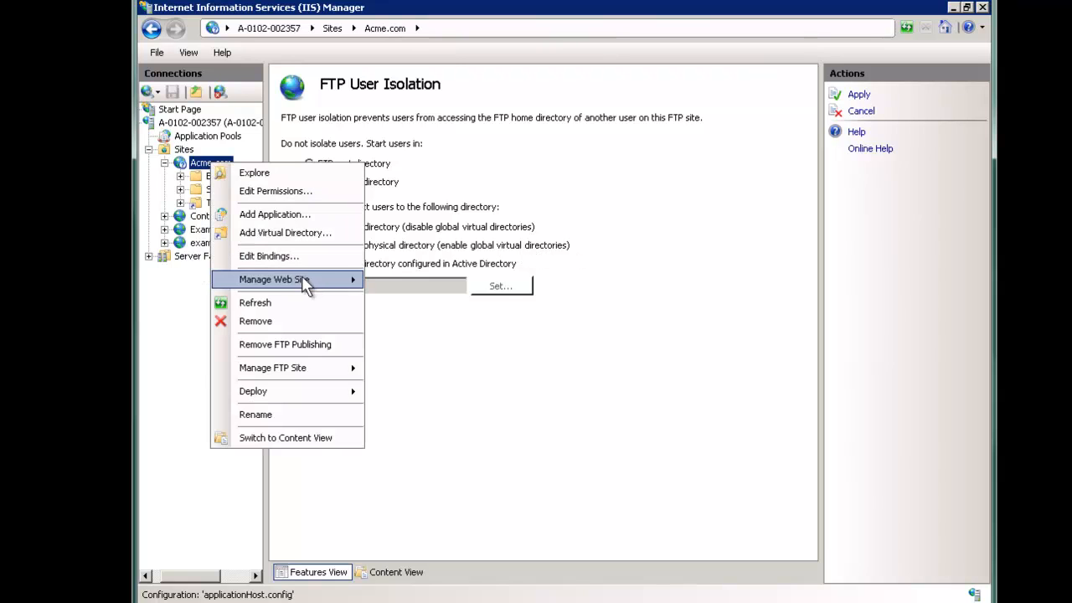
mouse_move(335, 279)
click(285, 233)
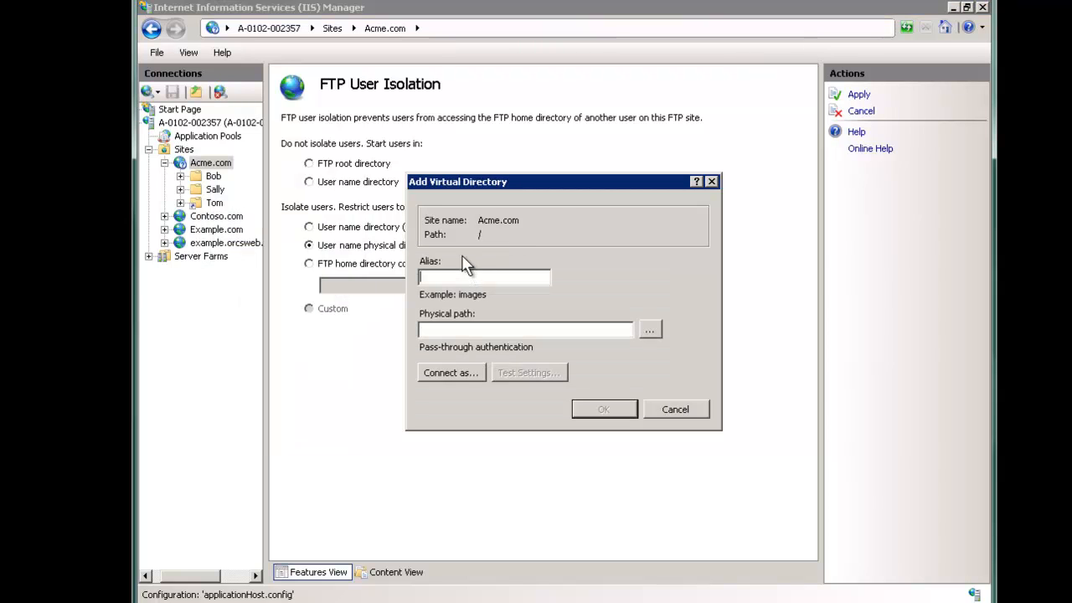
text(images)
key(Tab)
text(c:\in)
key(Down)
key(Return)
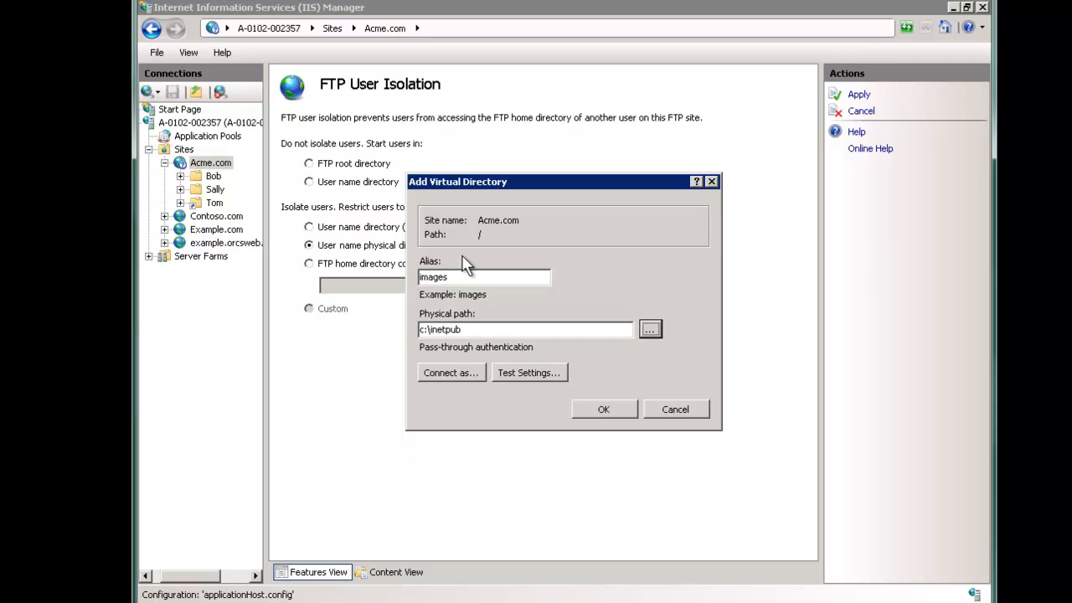
Step: Map it to a new c:\inetpub\Acme.com\images folder and save the pending changes
click(649, 329)
double_click(519, 342)
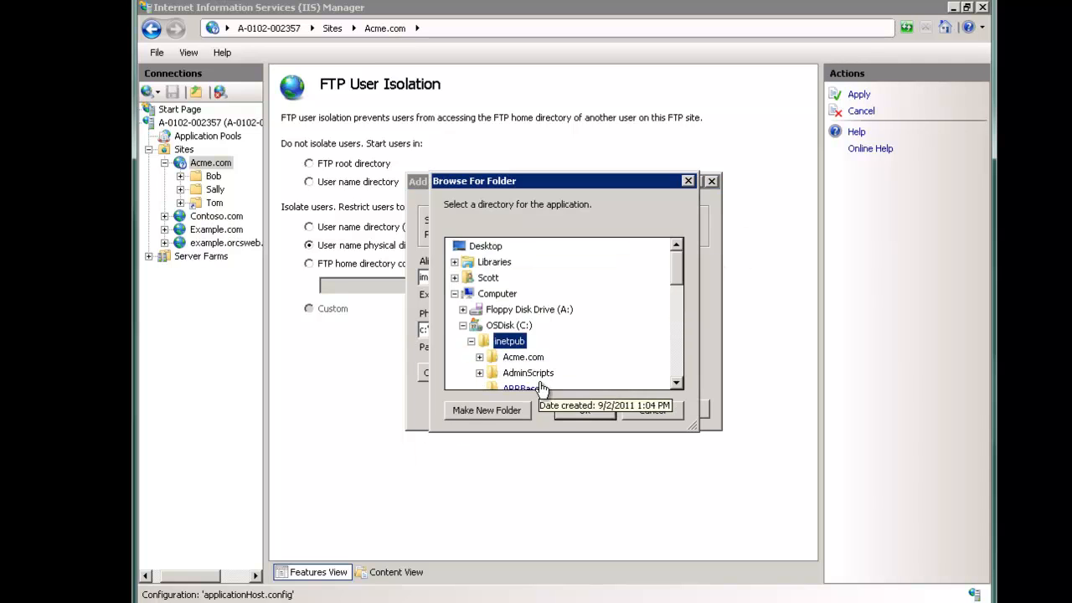
double_click(522, 357)
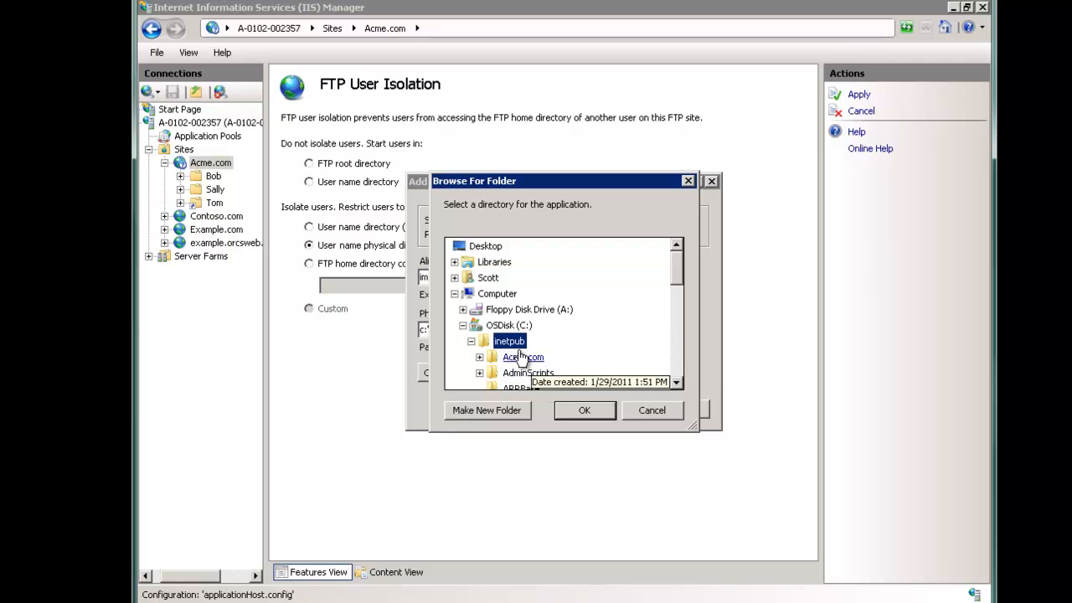
click(507, 409)
text(images)
key(Return)
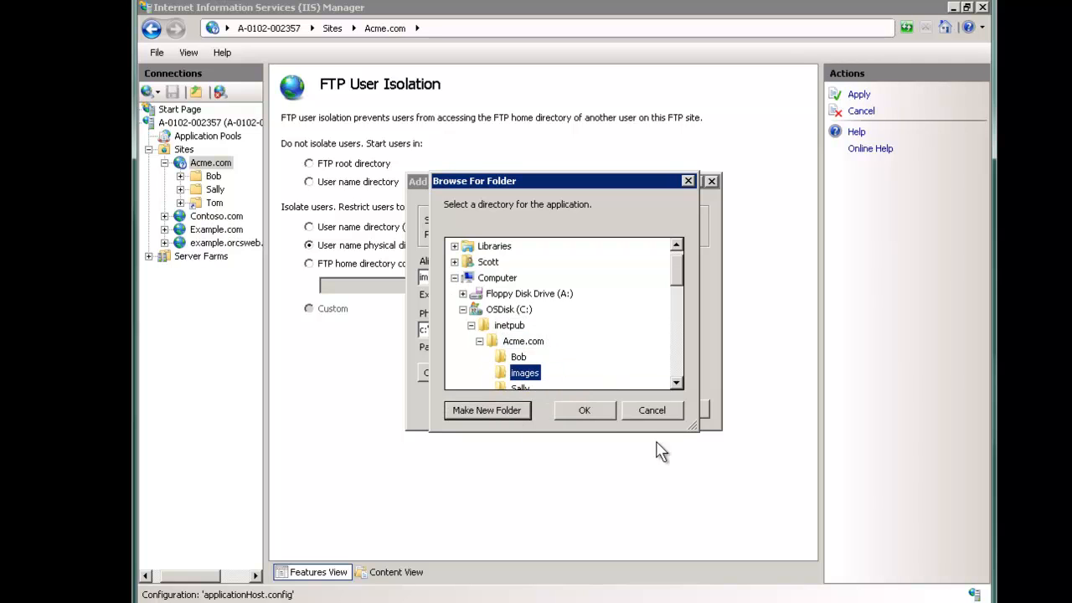
click(578, 410)
click(601, 410)
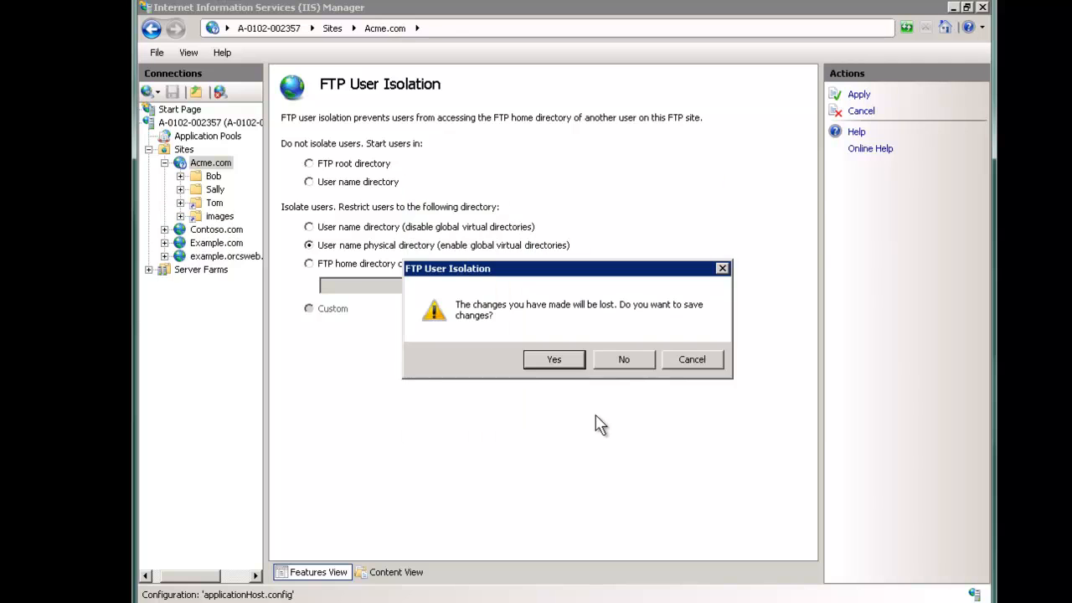
click(576, 357)
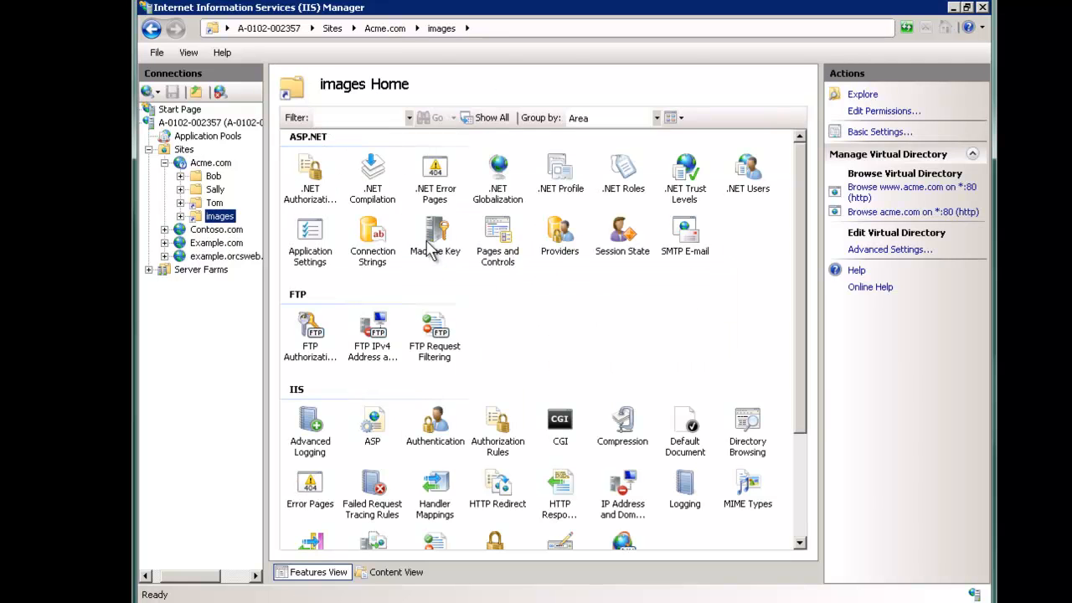
Step: Reopen Acme.com's FTP User Isolation and re-choose User name physical directory without applying
click(209, 164)
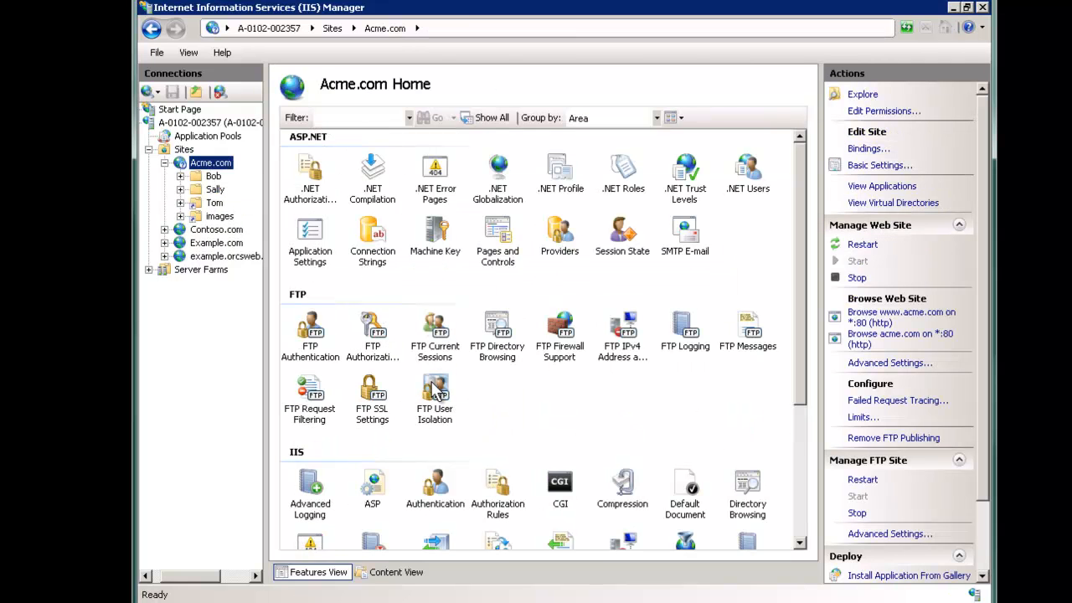
double_click(432, 379)
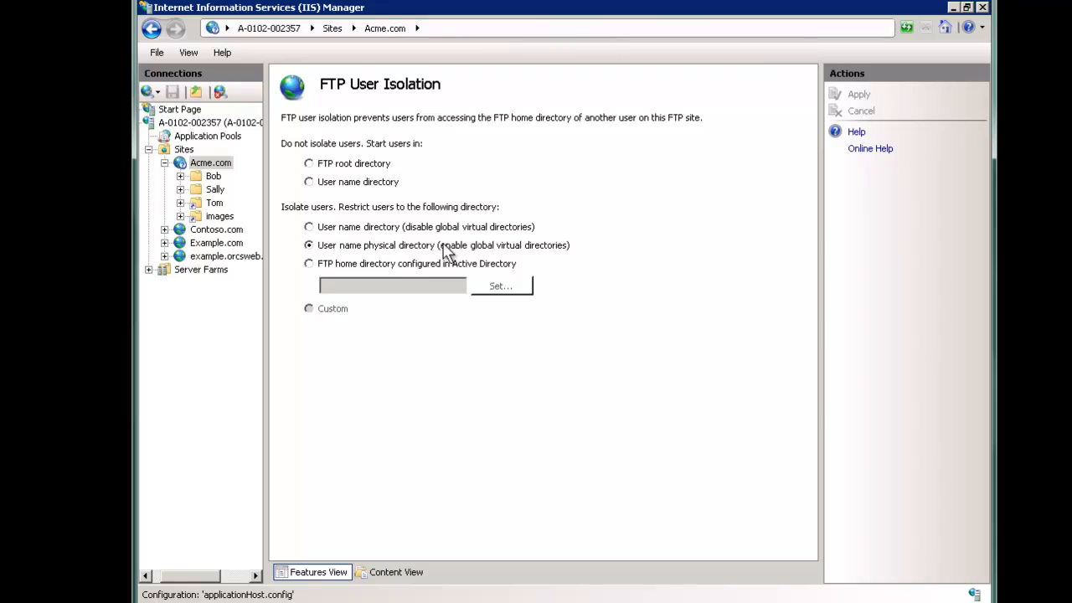
click(308, 229)
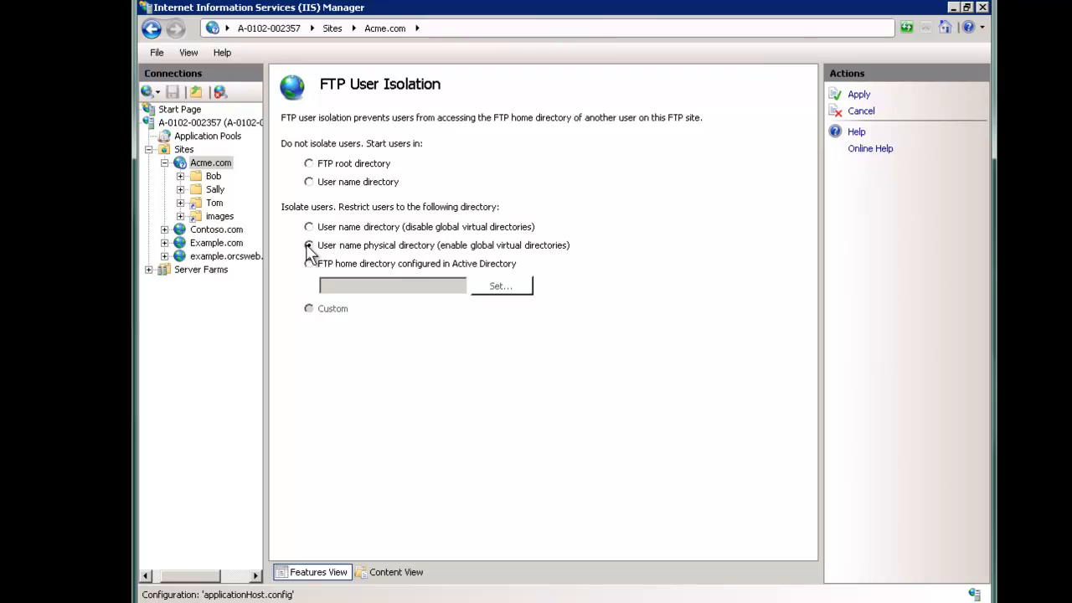
Step: Open Acme.com's folder in Explorer and create LocalUser with the user's home folder inside
right_click(201, 168)
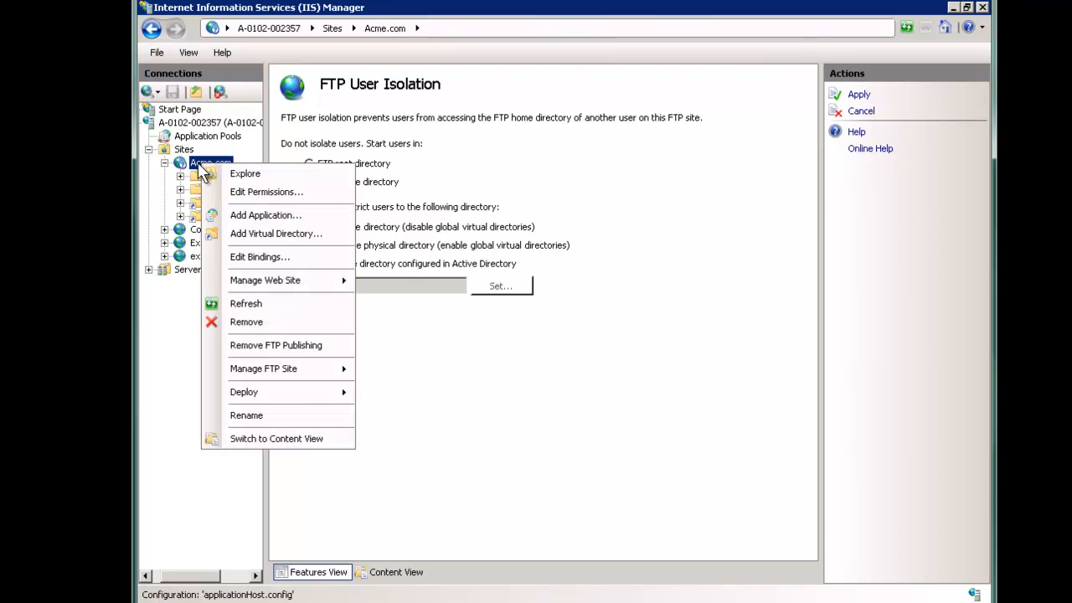
click(250, 174)
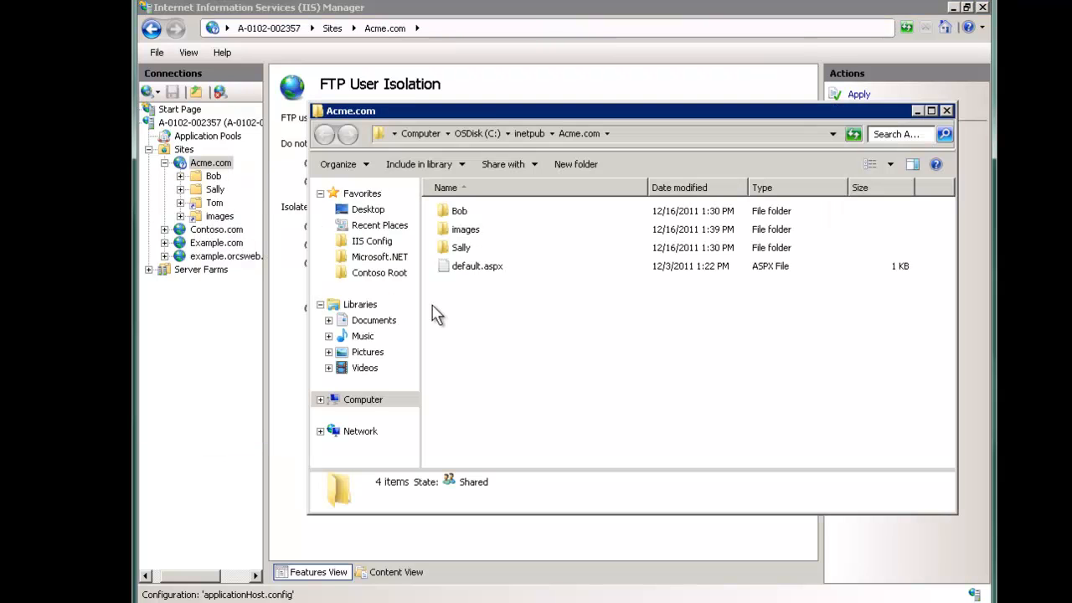
click(583, 164)
text(LocalUser)
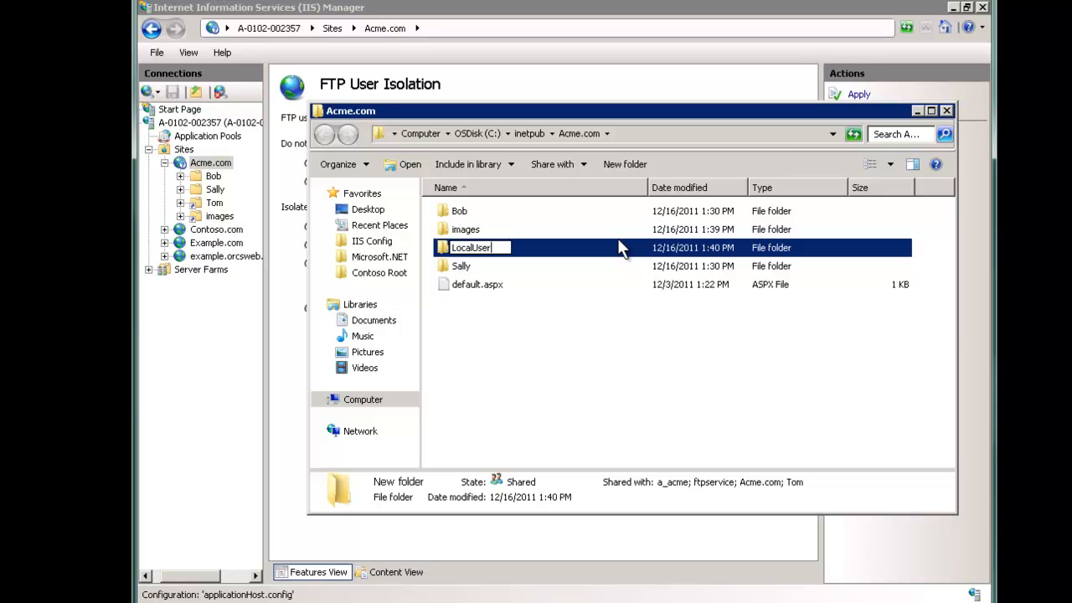
key(Return)
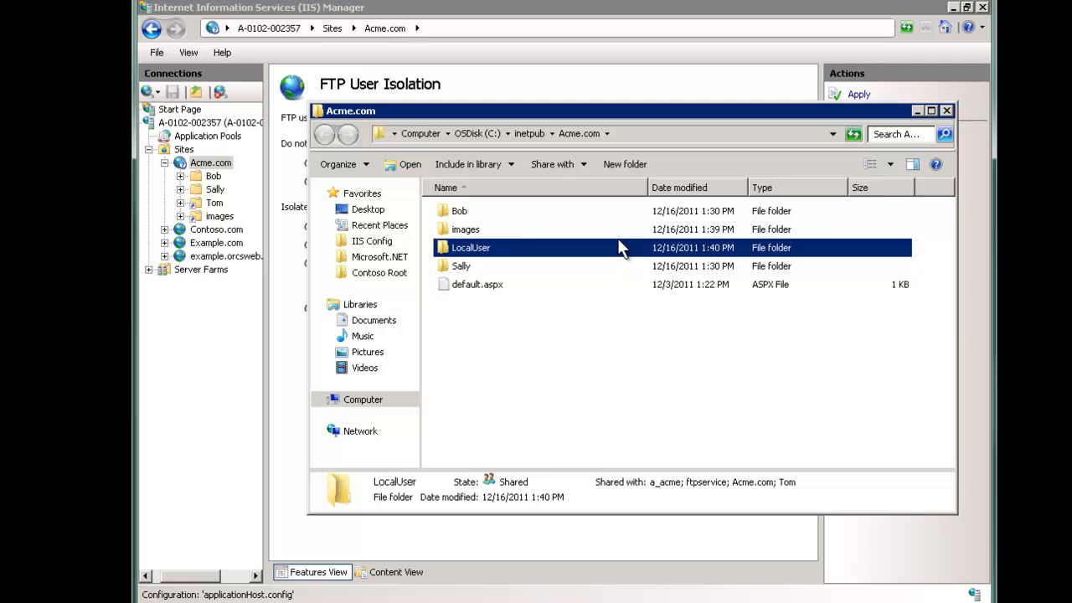
double_click(483, 249)
key(ctrl+shift+n)
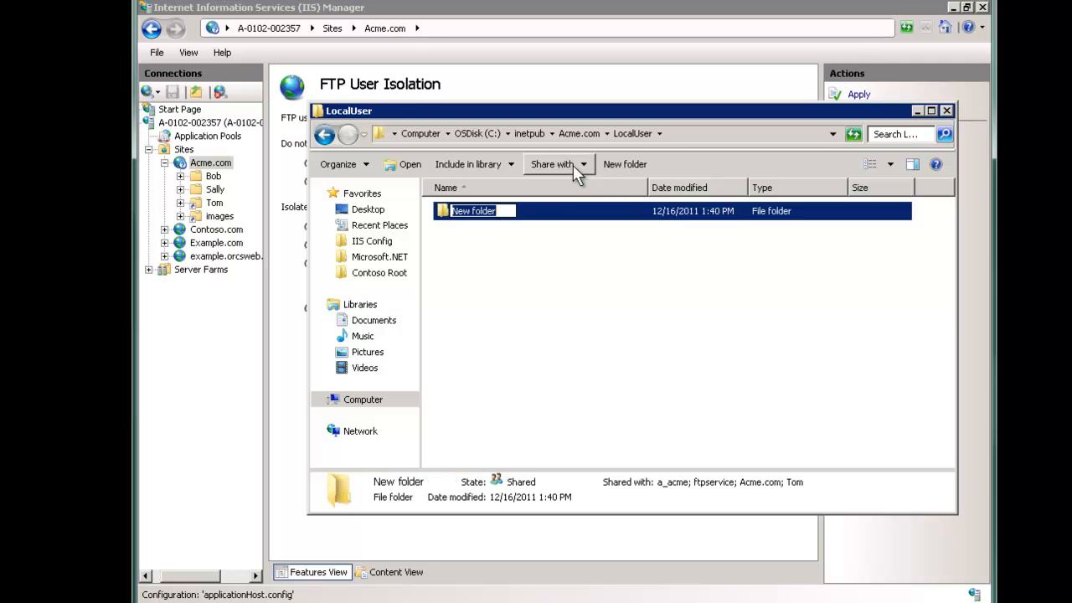
text(Tom)
key(Return)
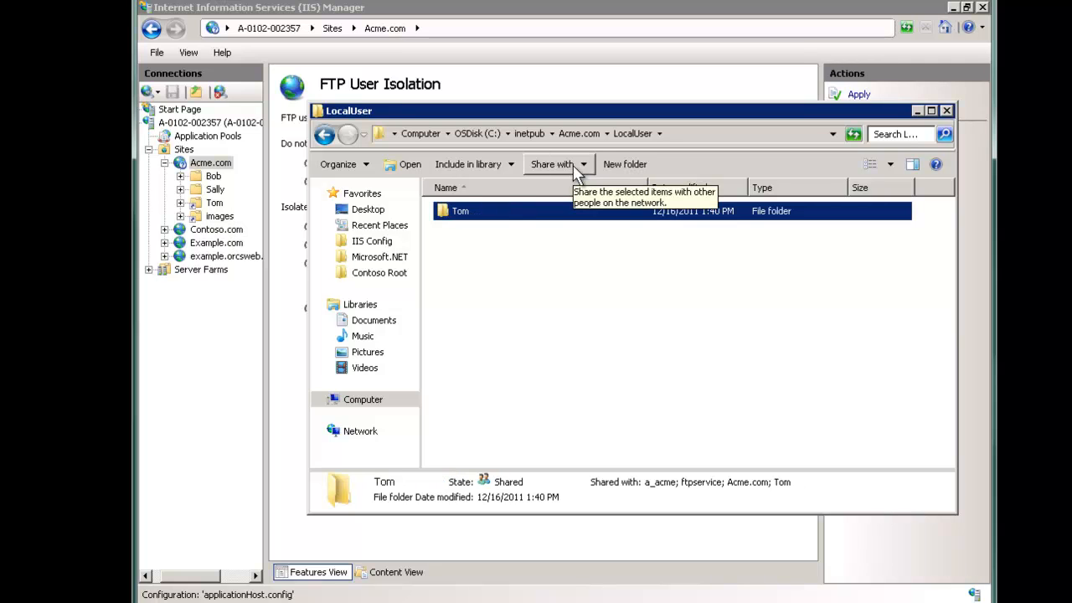
Step: Create a mistaken OW folder with a user subfolder, then delete OW
click(577, 134)
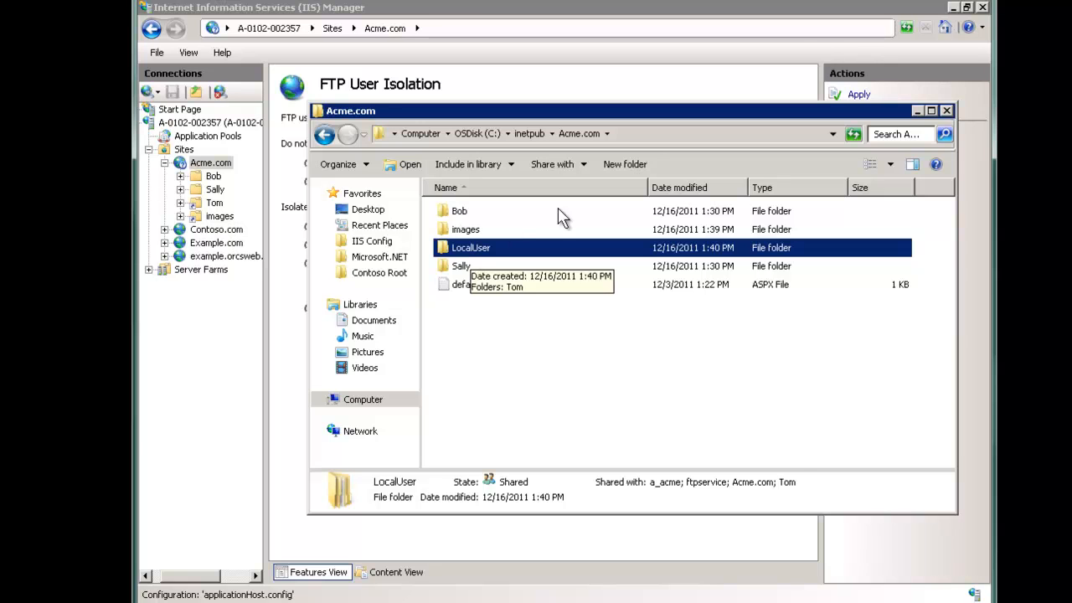
click(619, 164)
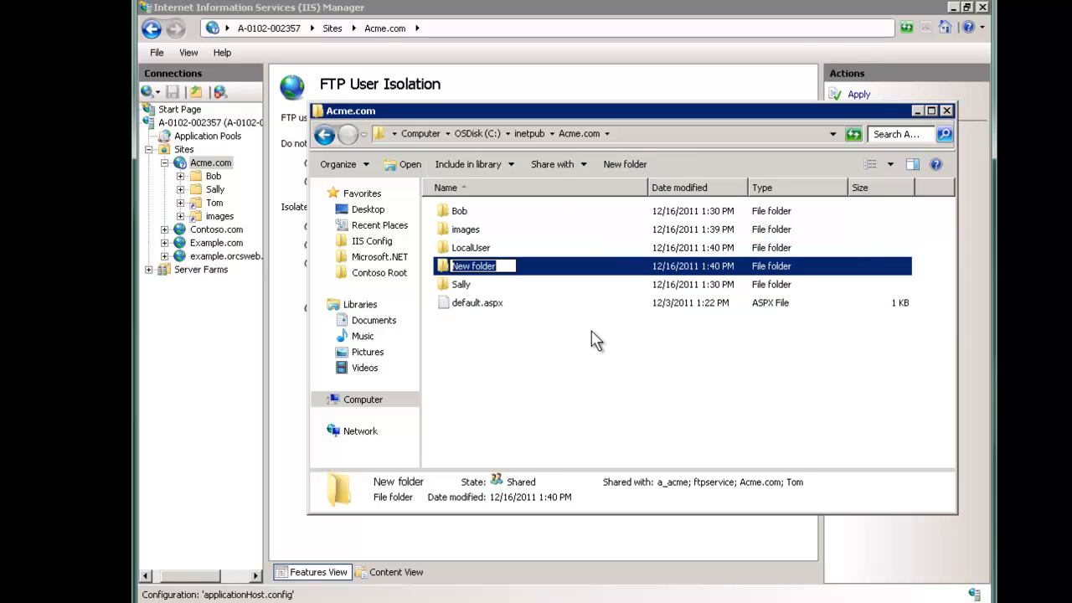
text(YourDomain)
key(ctrl+a)
text(OW)
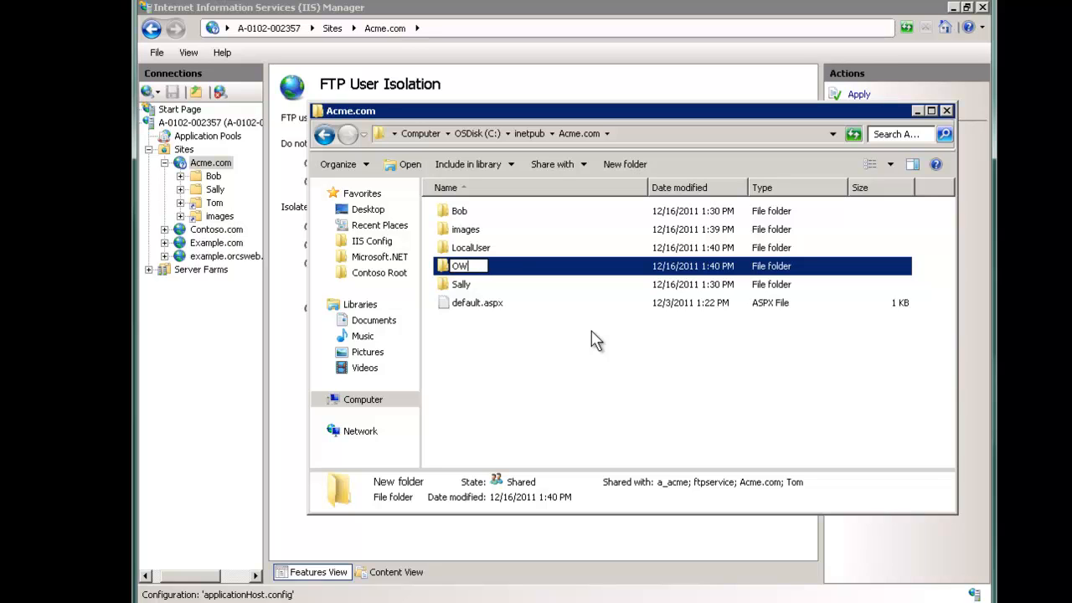
key(Return)
key(Return)
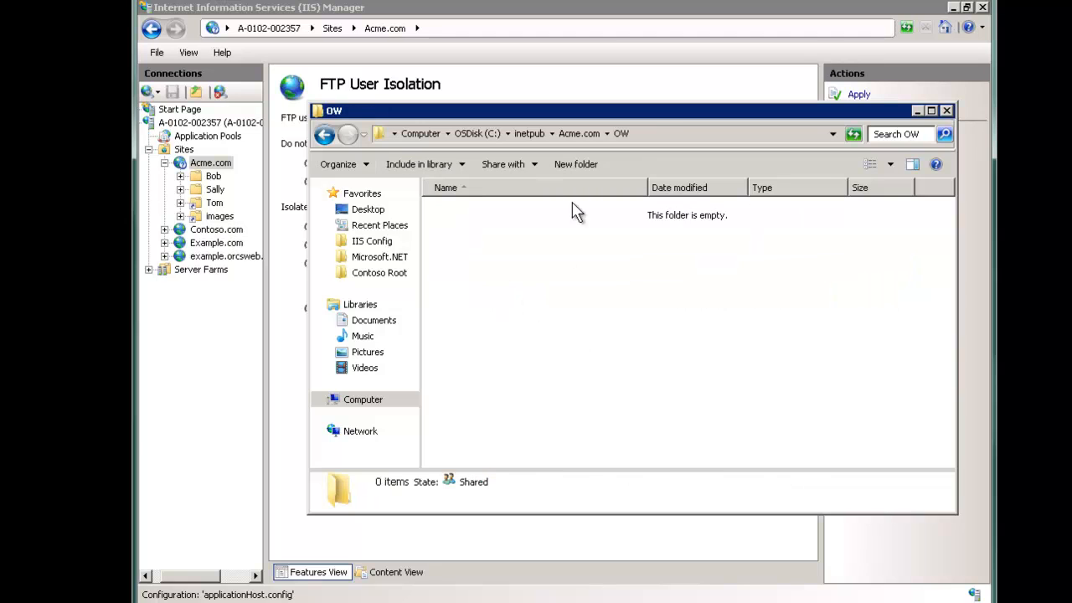
key(ctrl+shift+n)
text(Tom)
key(Return)
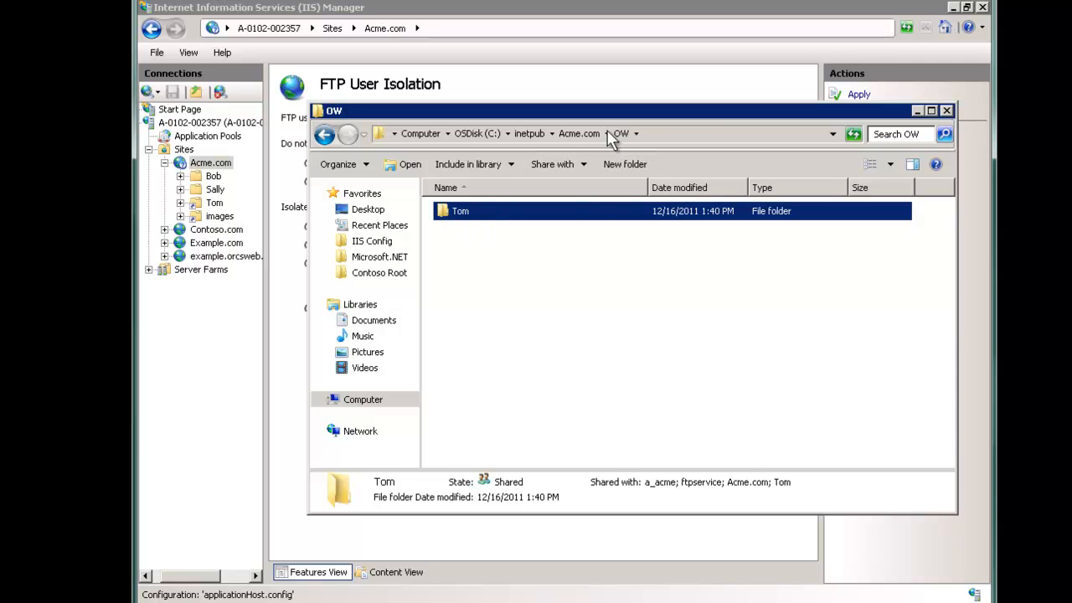
click(579, 133)
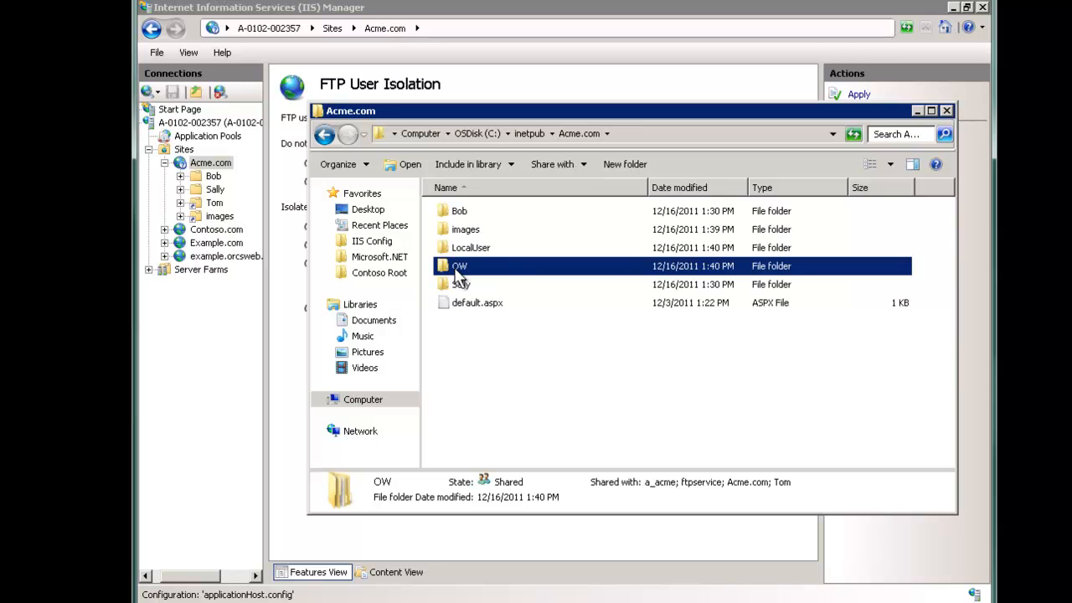
key(Delete)
click(628, 379)
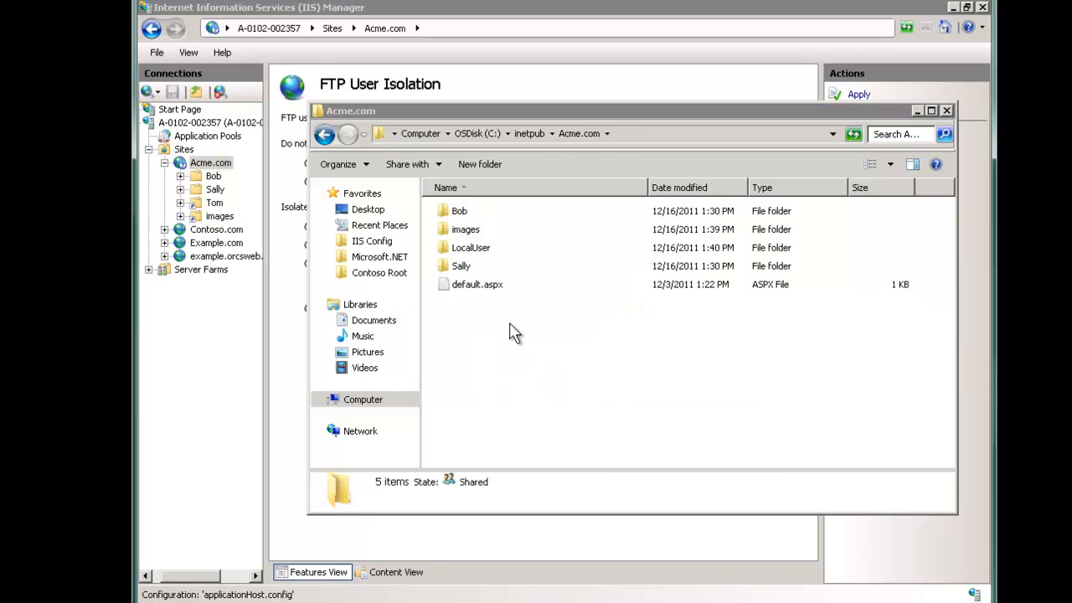
Step: Open the user's home folder under LocalUser and delete a stray New folder
double_click(464, 248)
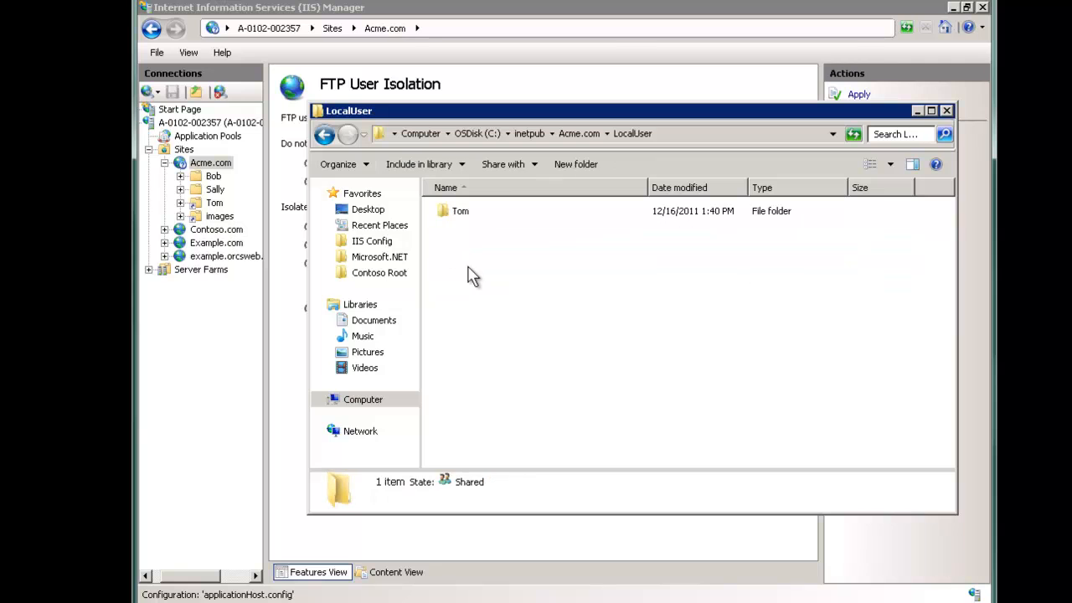
double_click(462, 214)
click(578, 165)
click(560, 262)
click(490, 211)
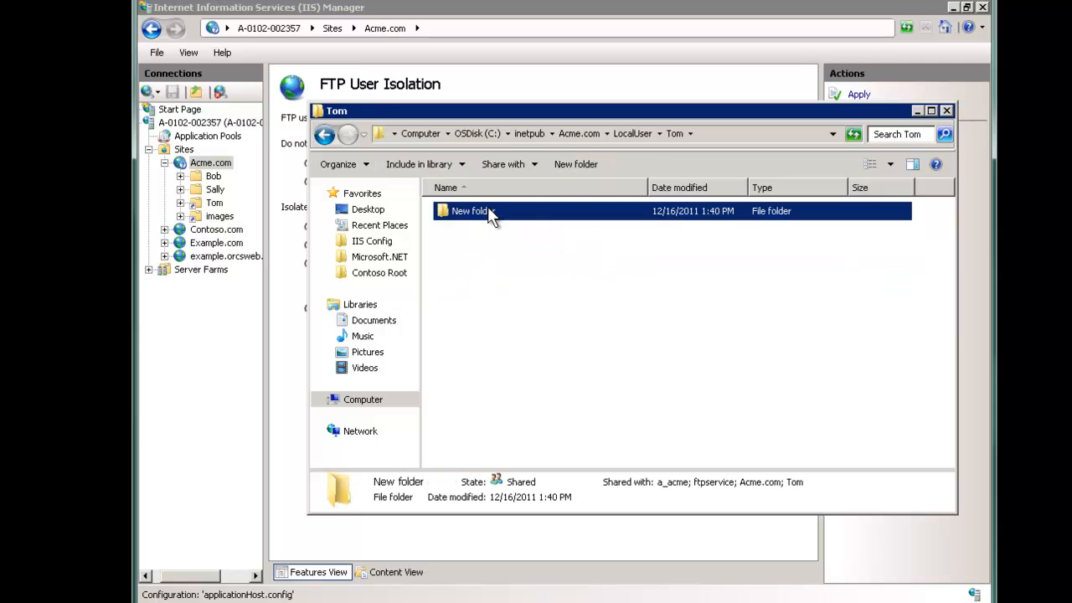
key(Delete)
click(630, 376)
Step: Create an empty text file named 'in toms local user folder'
right_click(596, 315)
mouse_move(675, 486)
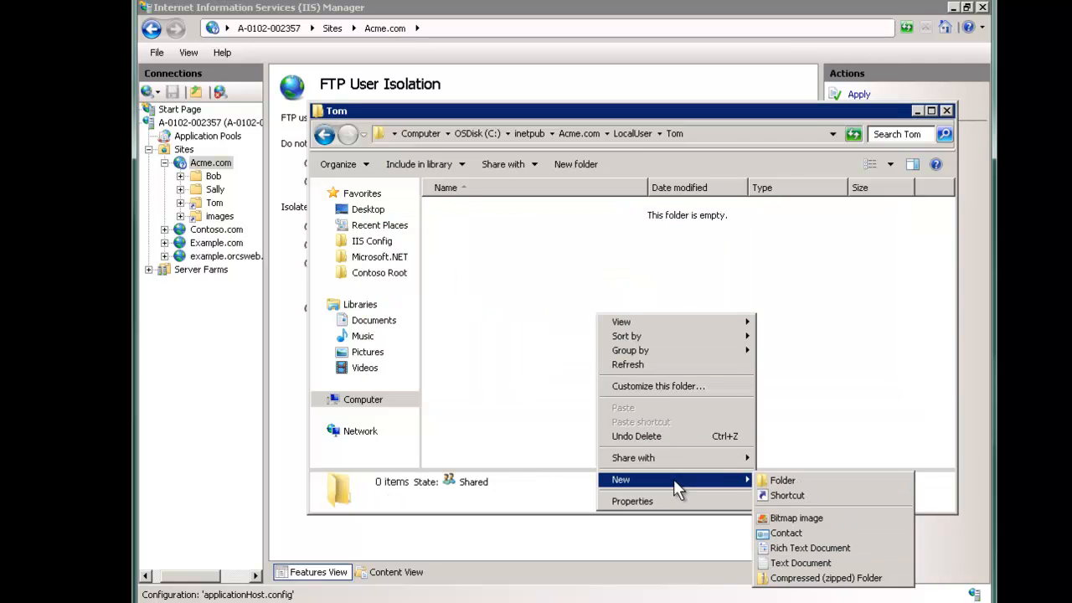
click(787, 563)
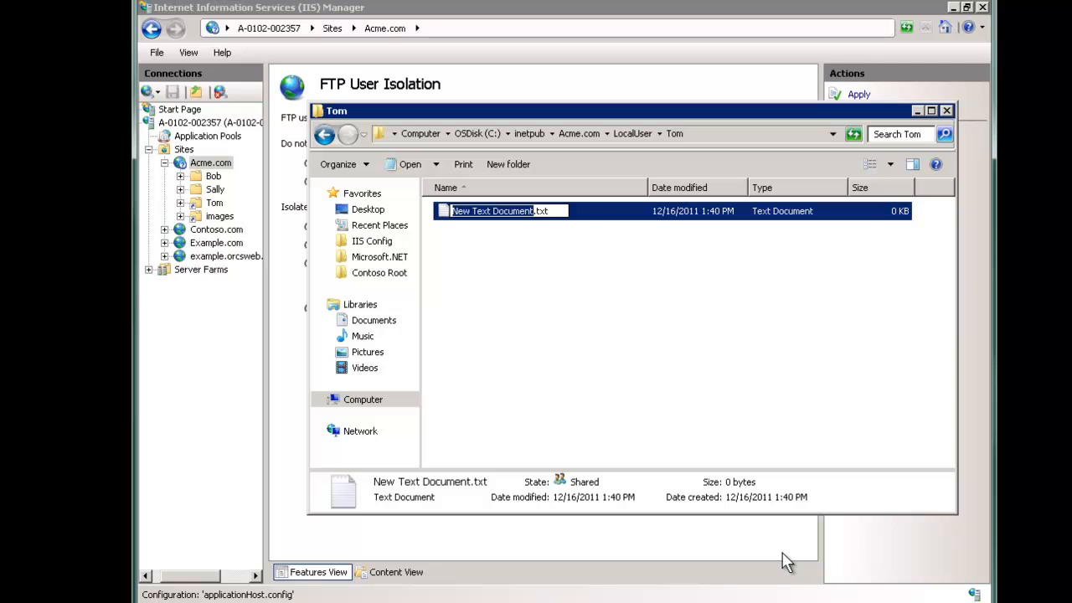
text(in tom)
text(s local user folder)
key(Return)
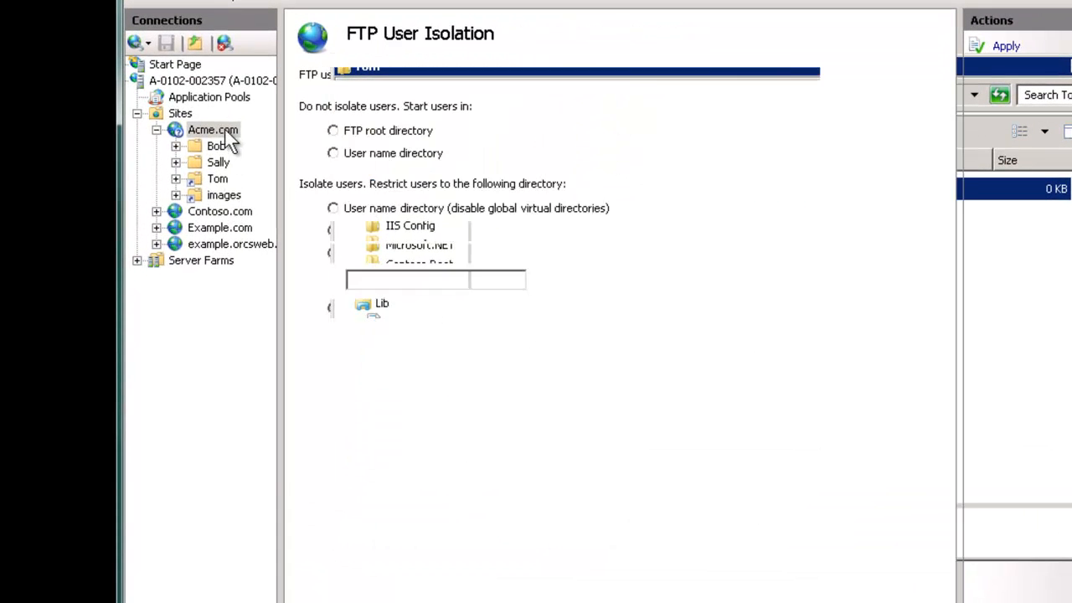
Step: Remove Tom from the Acme.com site folder's security permissions
right_click(225, 130)
click(287, 162)
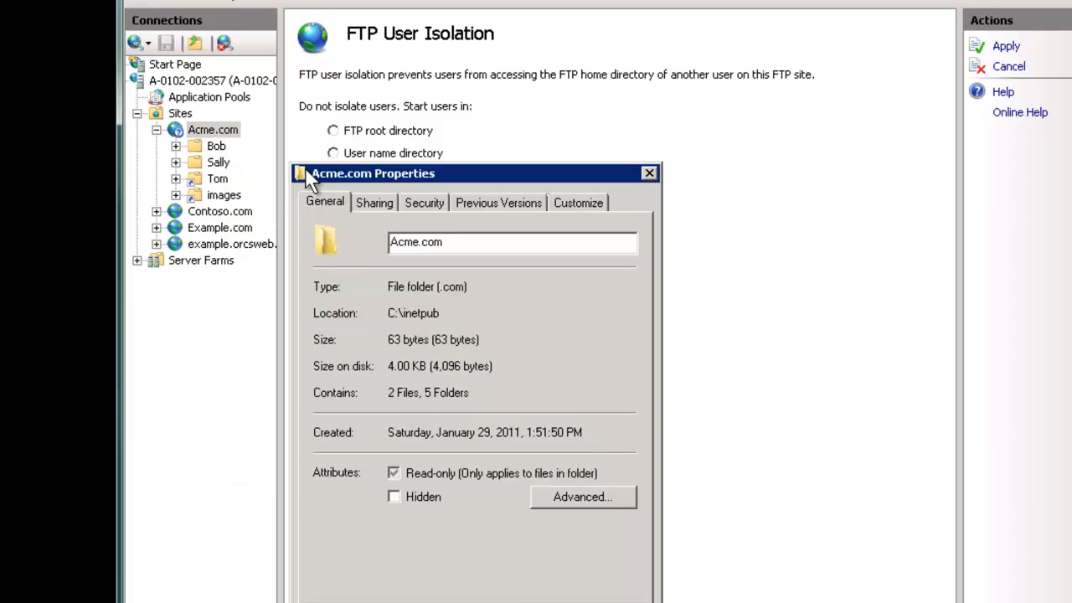
click(424, 202)
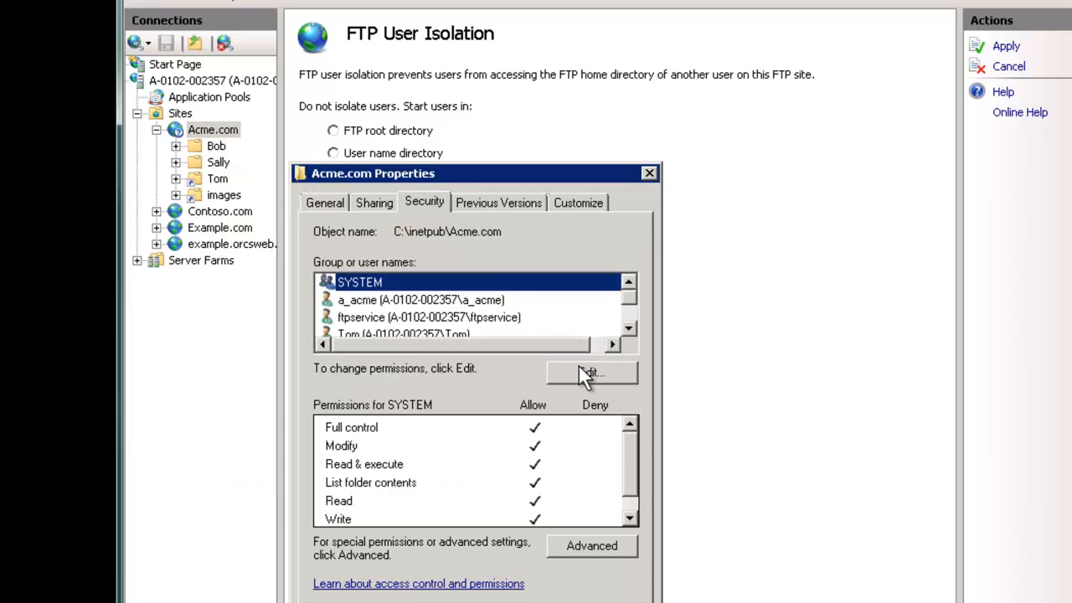
click(583, 375)
click(405, 387)
click(630, 453)
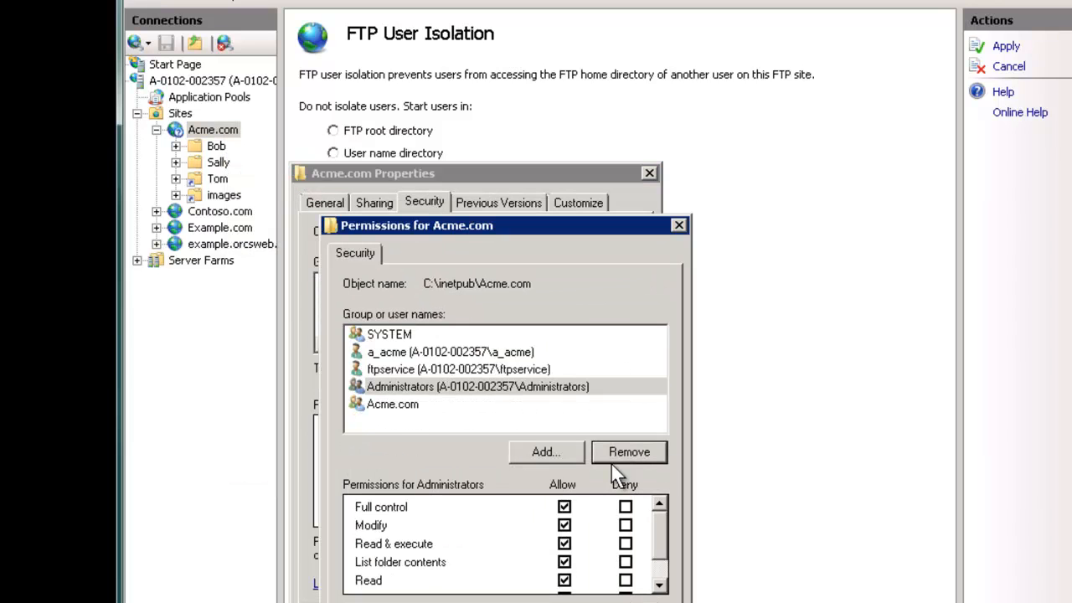
click(481, 602)
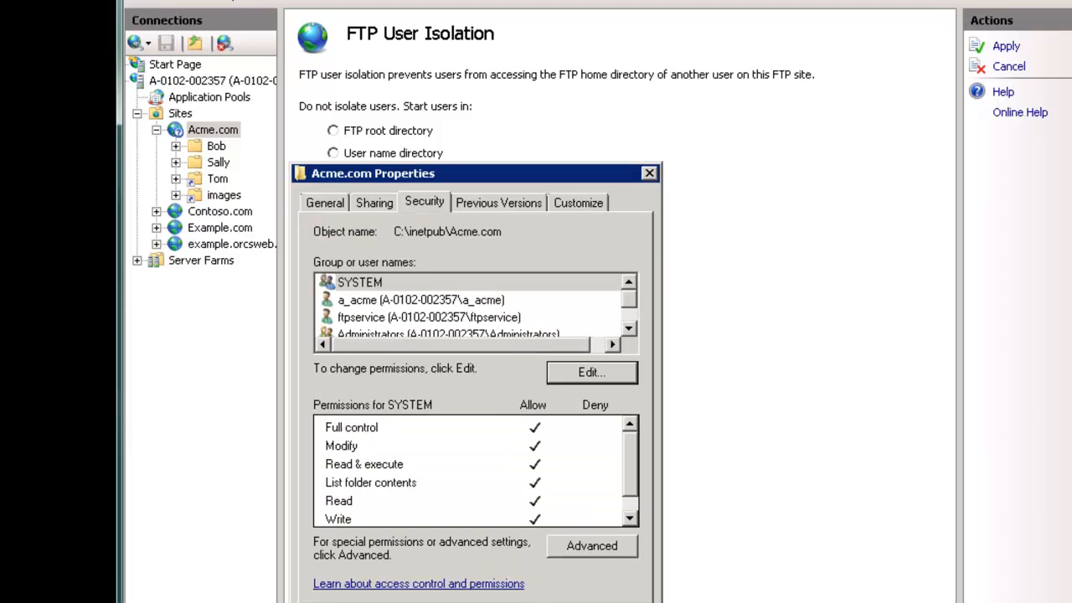
Step: Close the Acme.com properties and save the pending FTP user isolation change
click(452, 602)
click(218, 179)
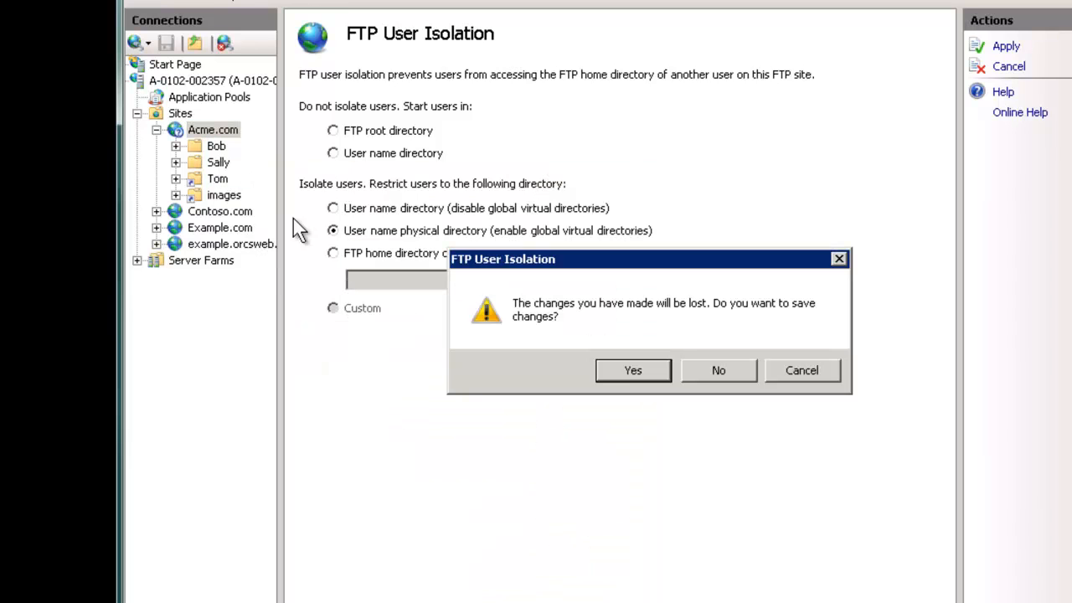
click(633, 370)
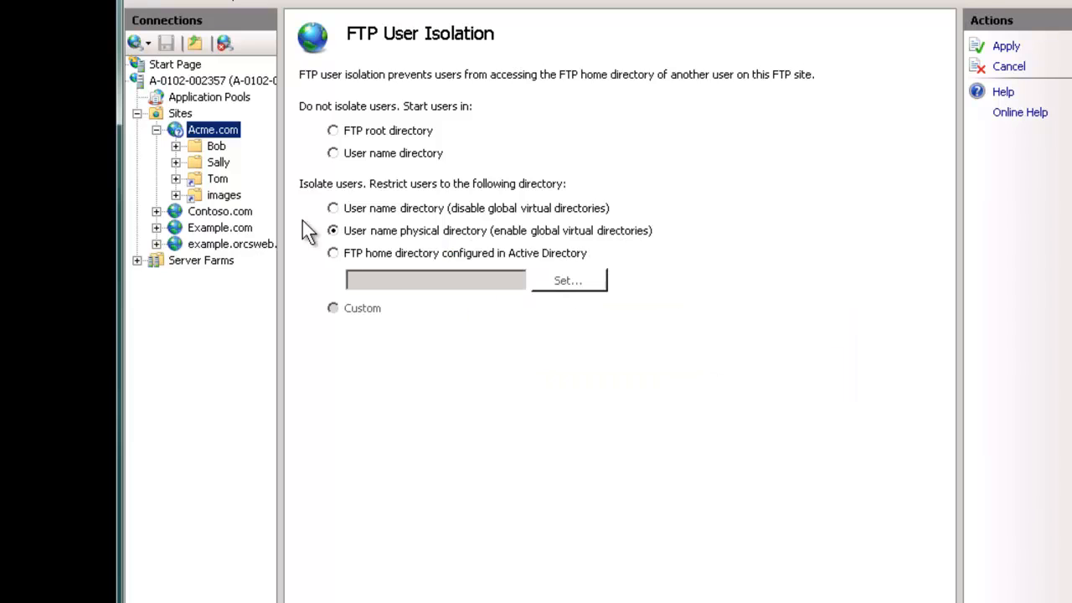
Step: Delete the old Tom virtual directory and refresh Acme.com to reveal LocalUser's contents
right_click(220, 180)
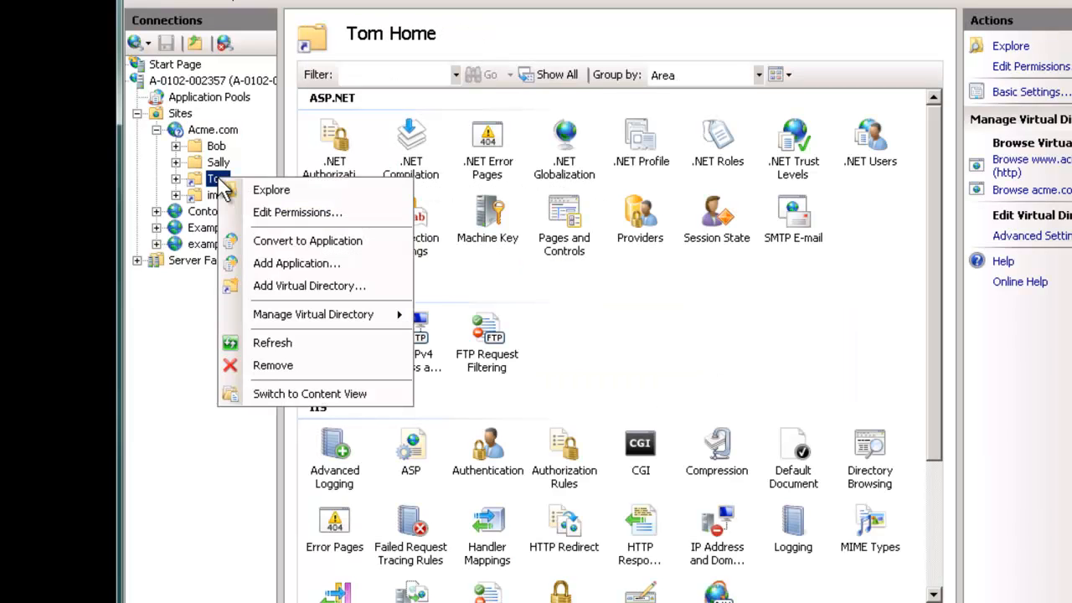
click(269, 366)
click(624, 371)
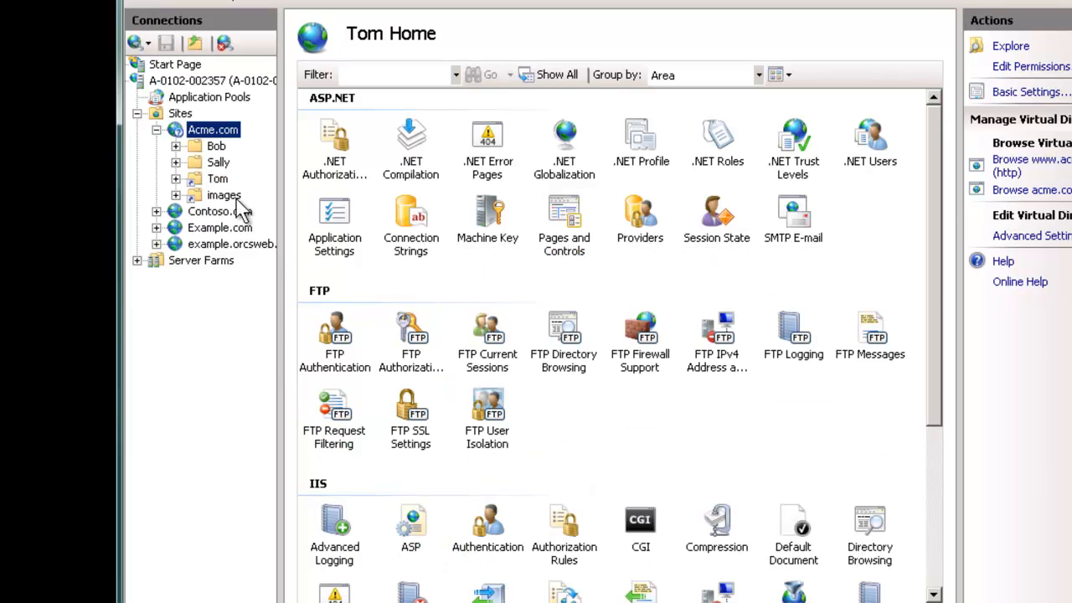
right_click(216, 132)
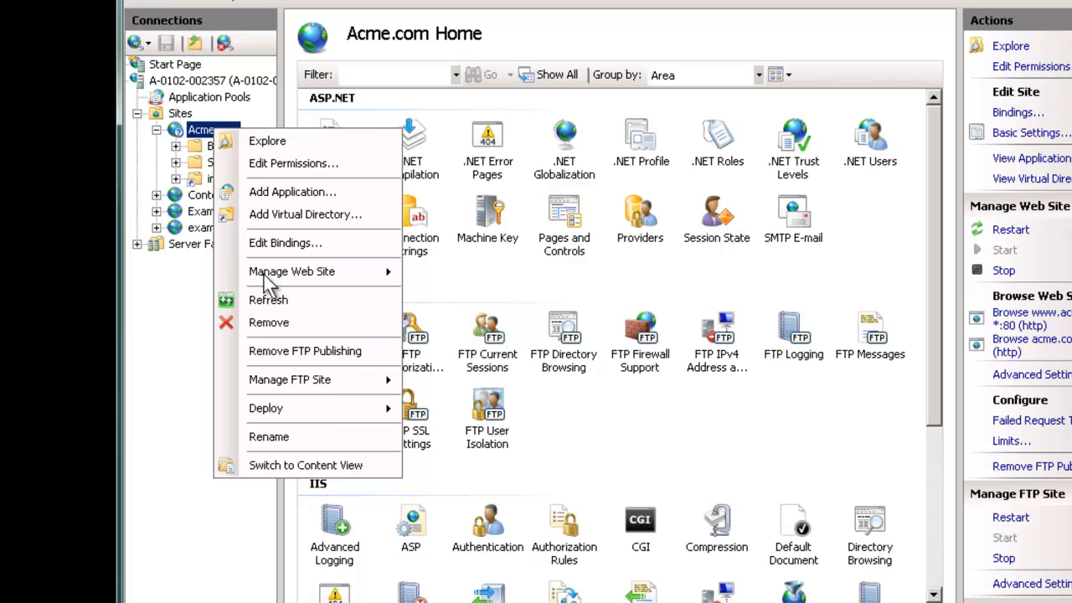
click(268, 301)
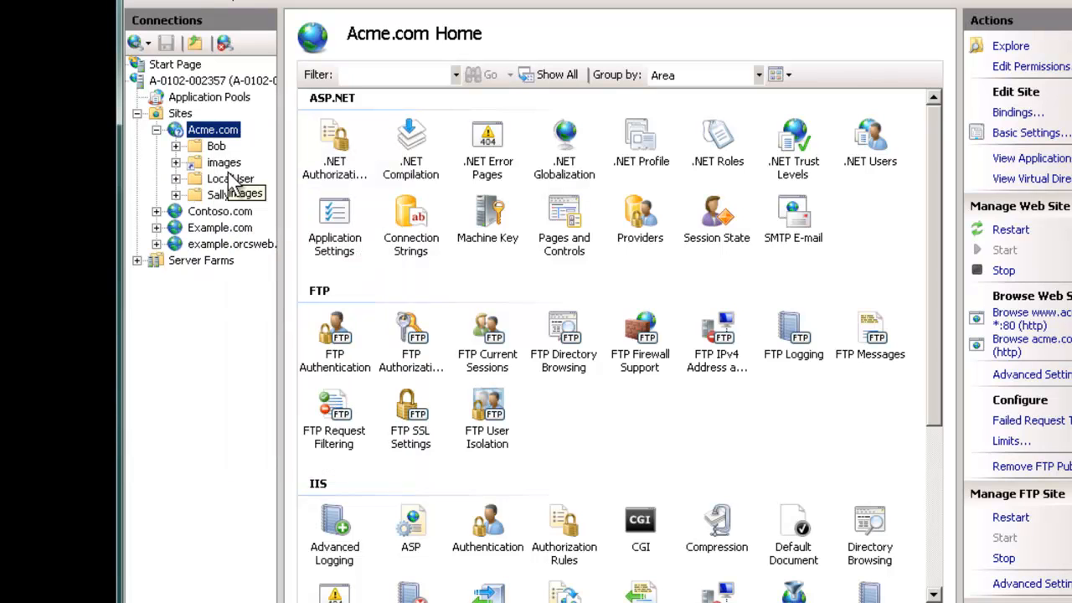
click(231, 178)
double_click(230, 178)
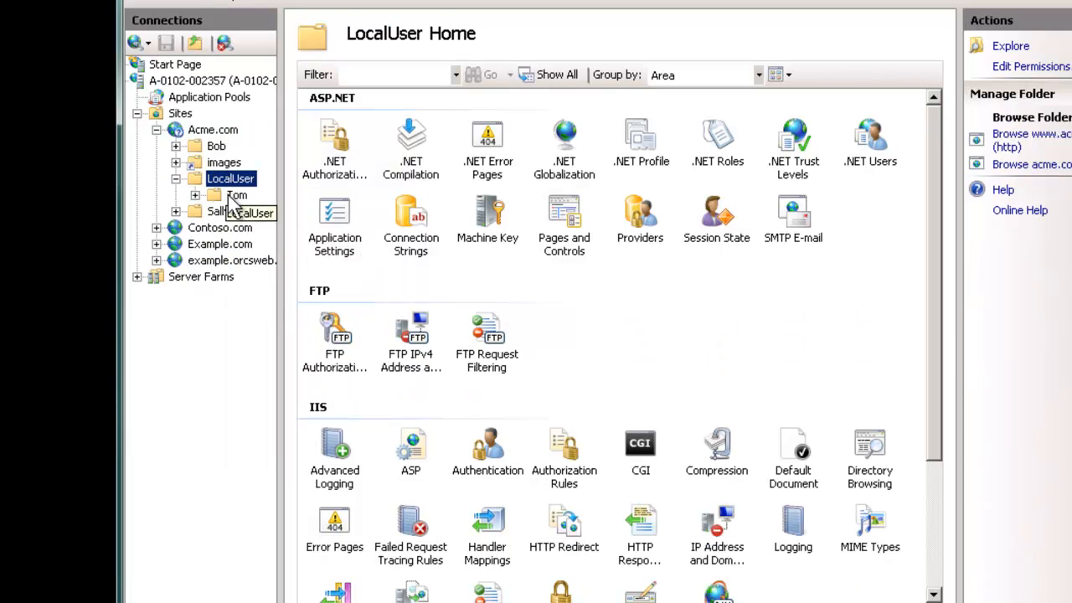
Step: Add the tom account to the LocalUser\Tom folder's security permissions
click(234, 196)
right_click(234, 200)
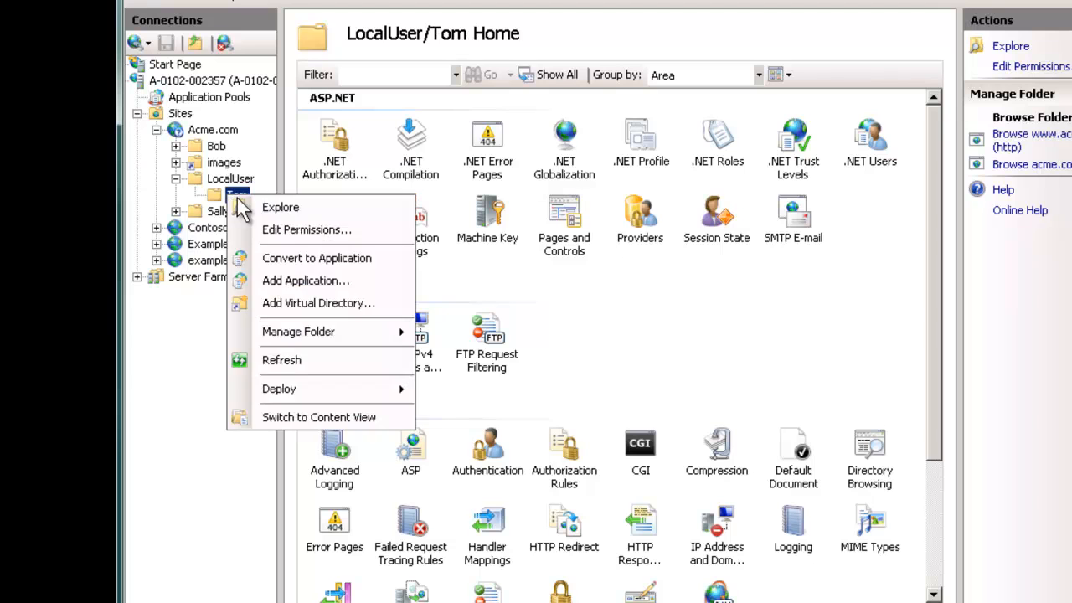
click(293, 227)
click(437, 224)
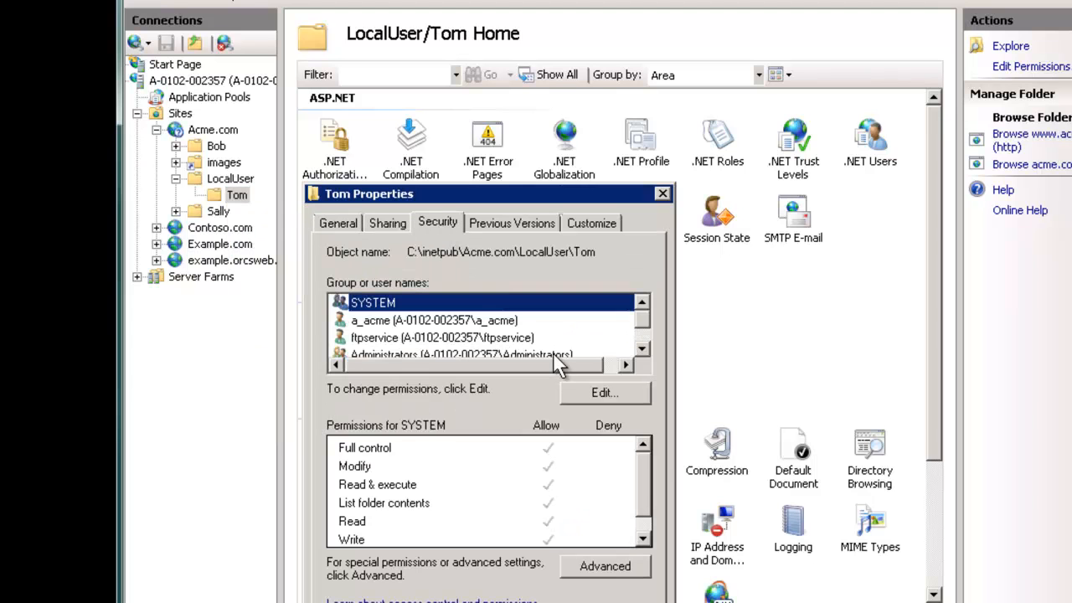
click(595, 393)
click(552, 448)
text(tom)
key(Return)
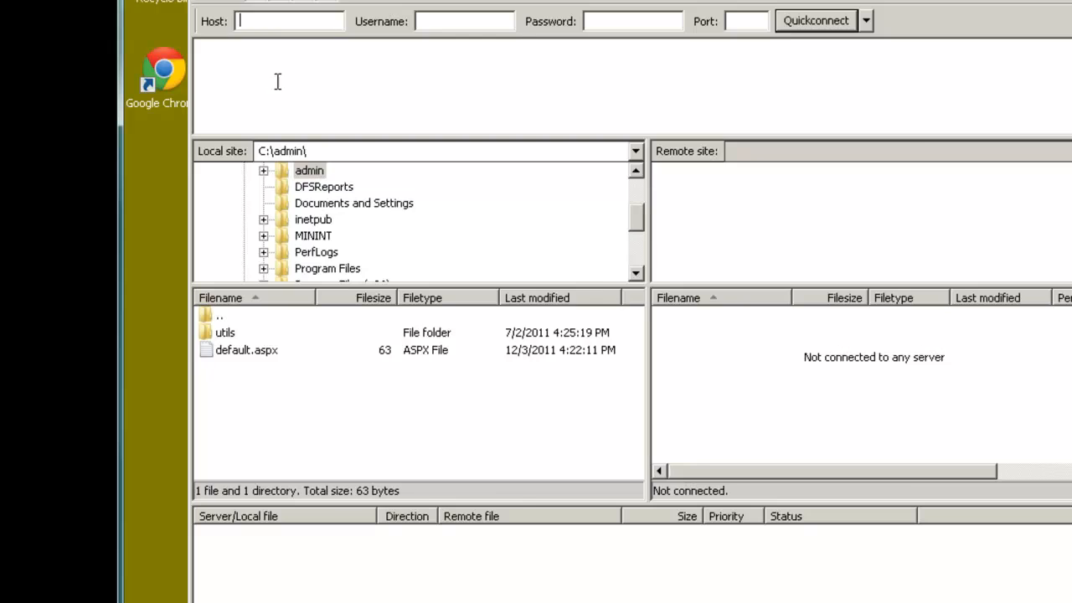
Step: Connect to the saved FTP site and confirm the root lists only 'in toms local user folder.txt'
click(213, 5)
click(548, 501)
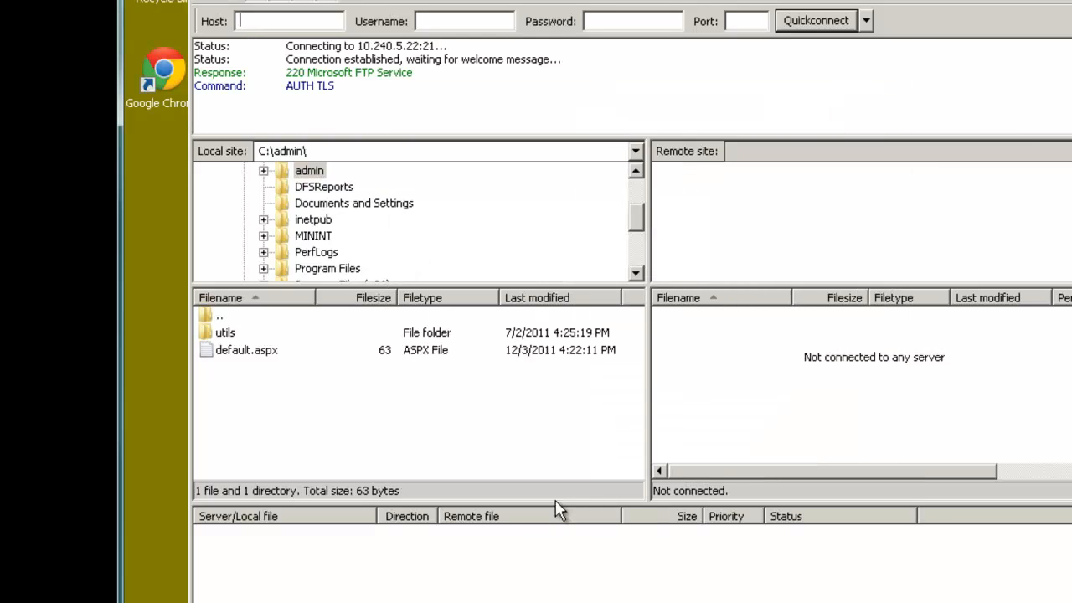
click(693, 340)
drag(788, 298, 835, 298)
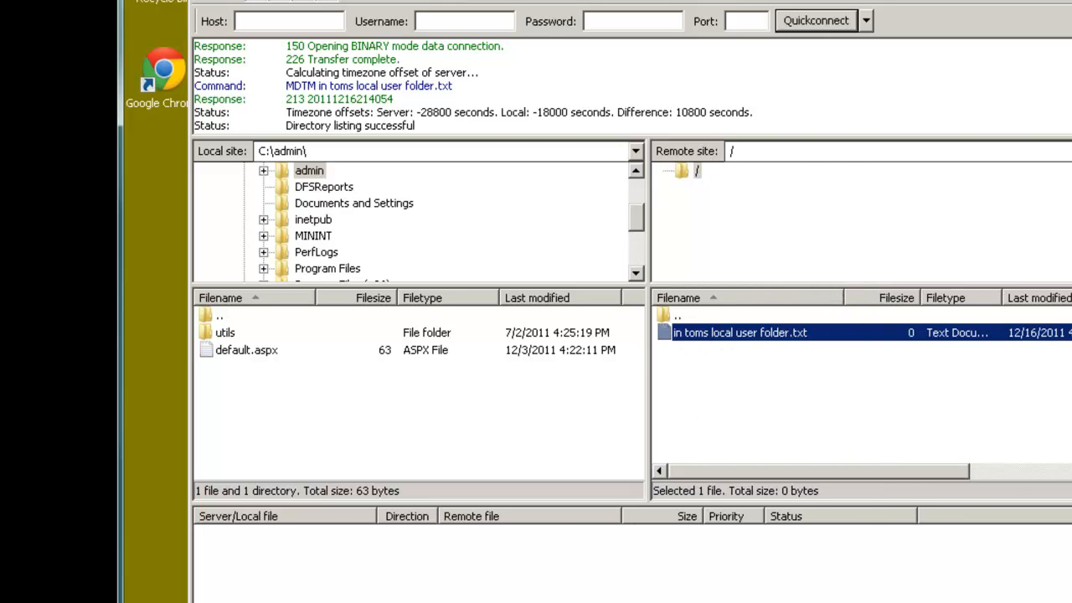
key(alt+Tab)
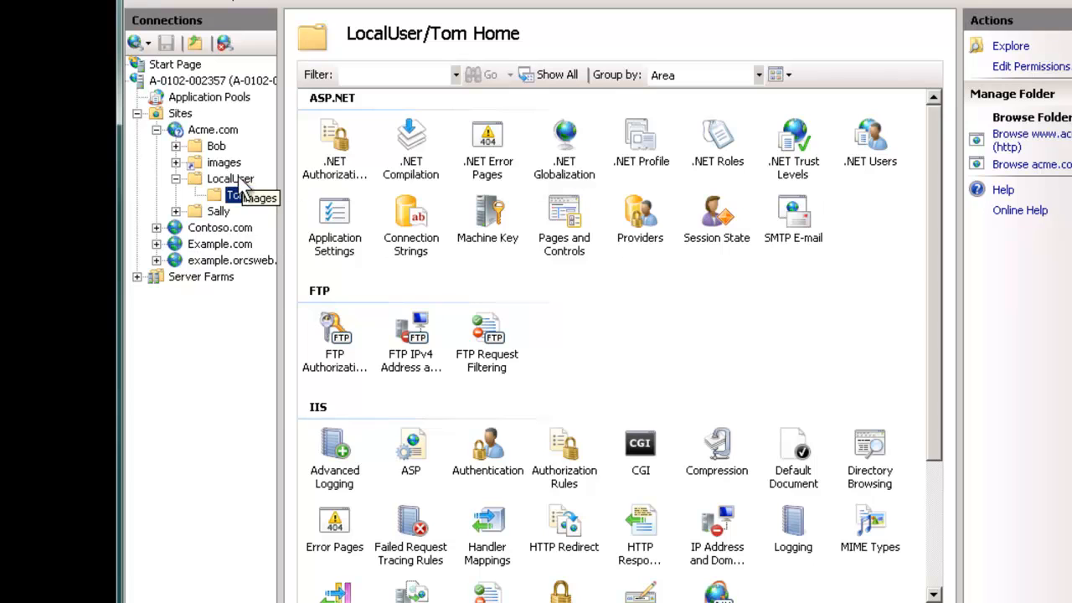
Step: Explore LocalUser on disk and delete the Tom folder, accepting the sharing warning
click(224, 179)
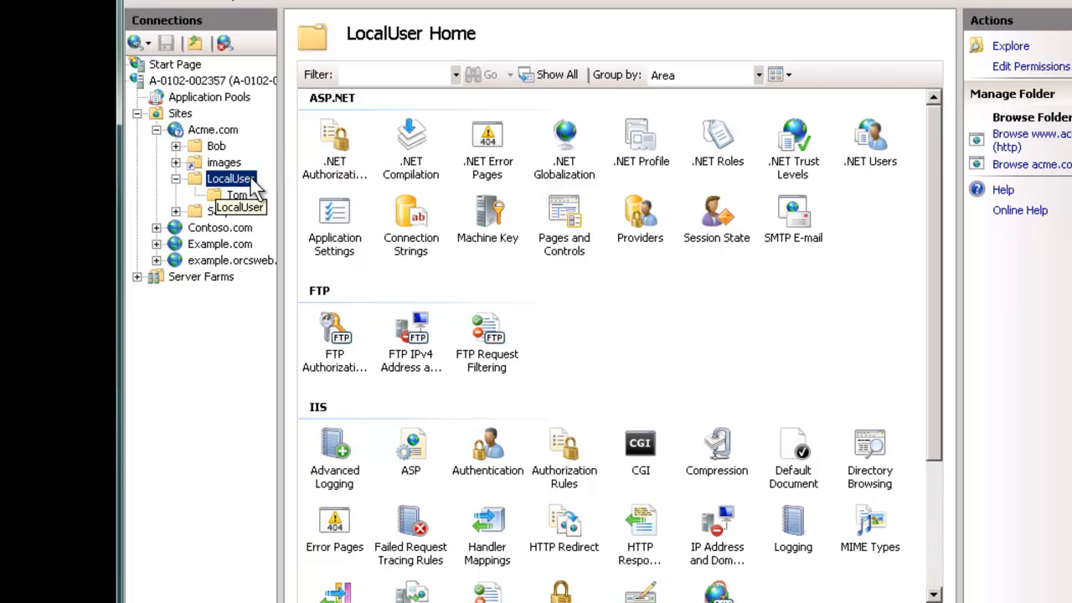
click(238, 195)
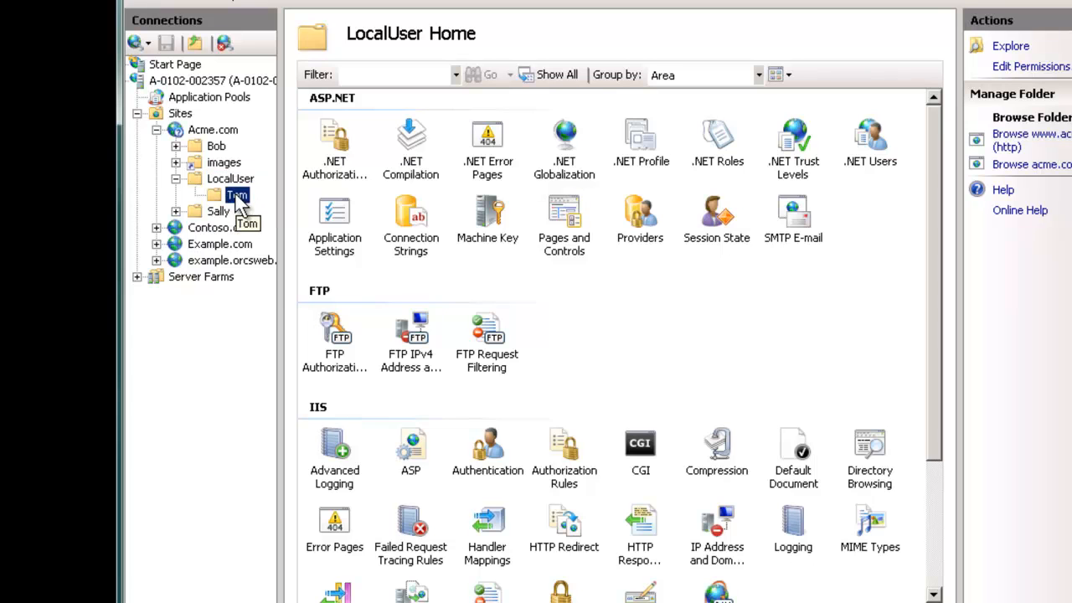
right_click(233, 180)
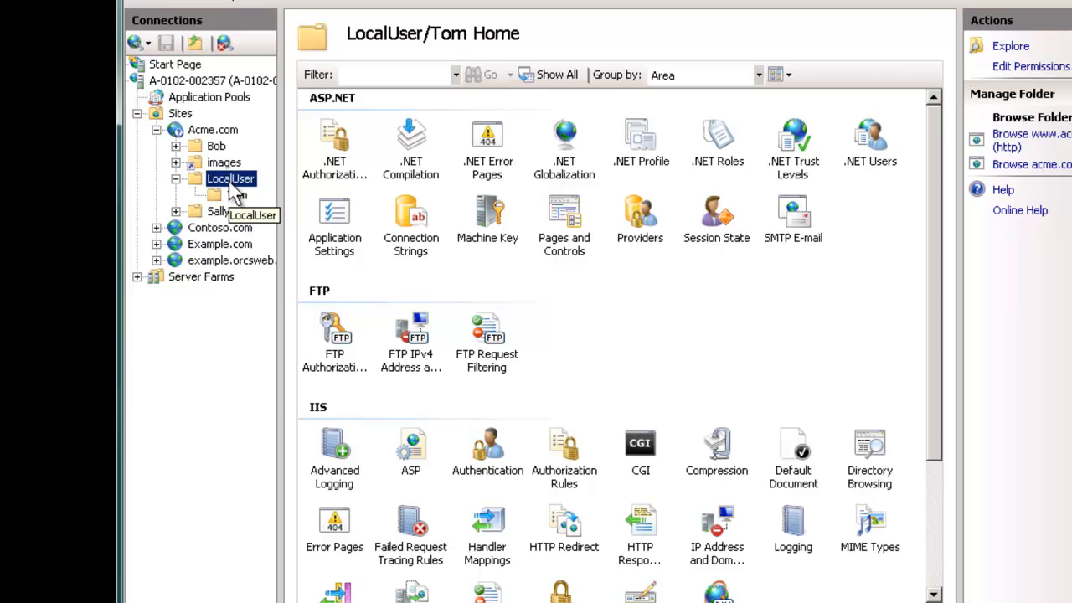
click(271, 194)
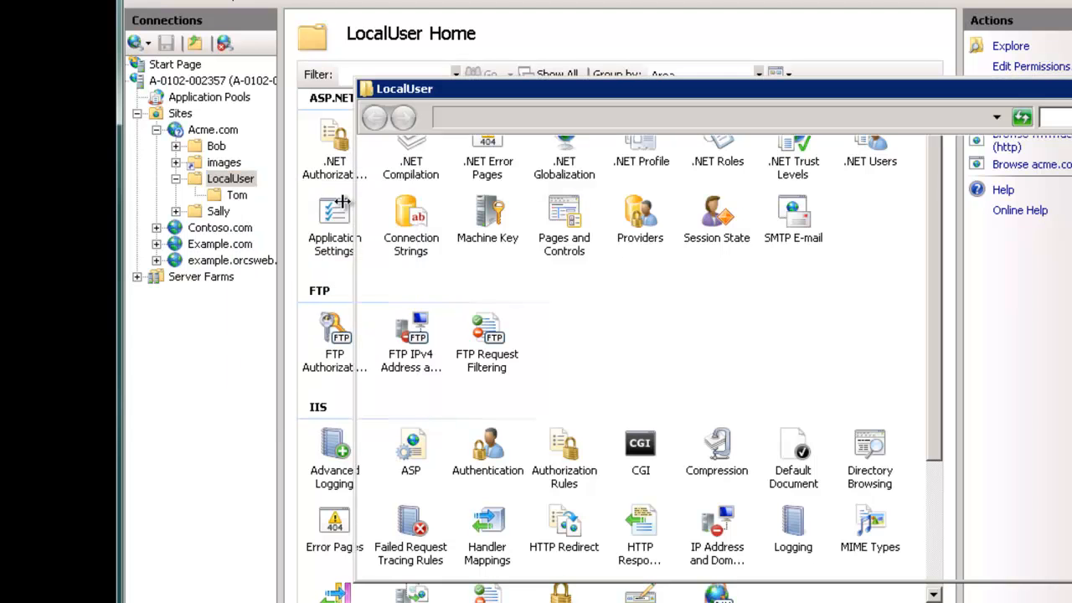
click(513, 215)
key(Delete)
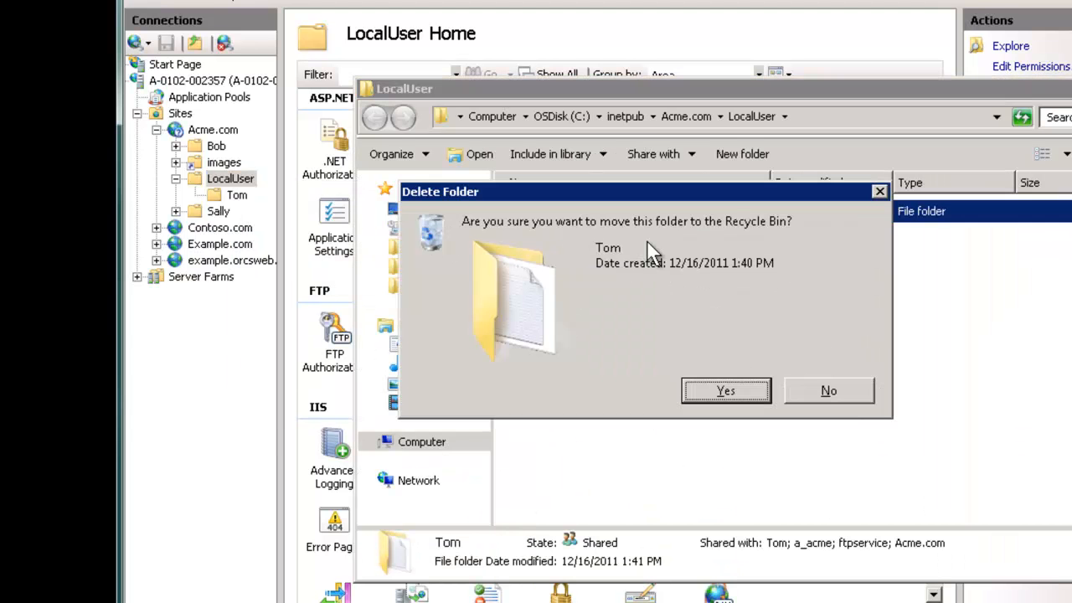
click(741, 387)
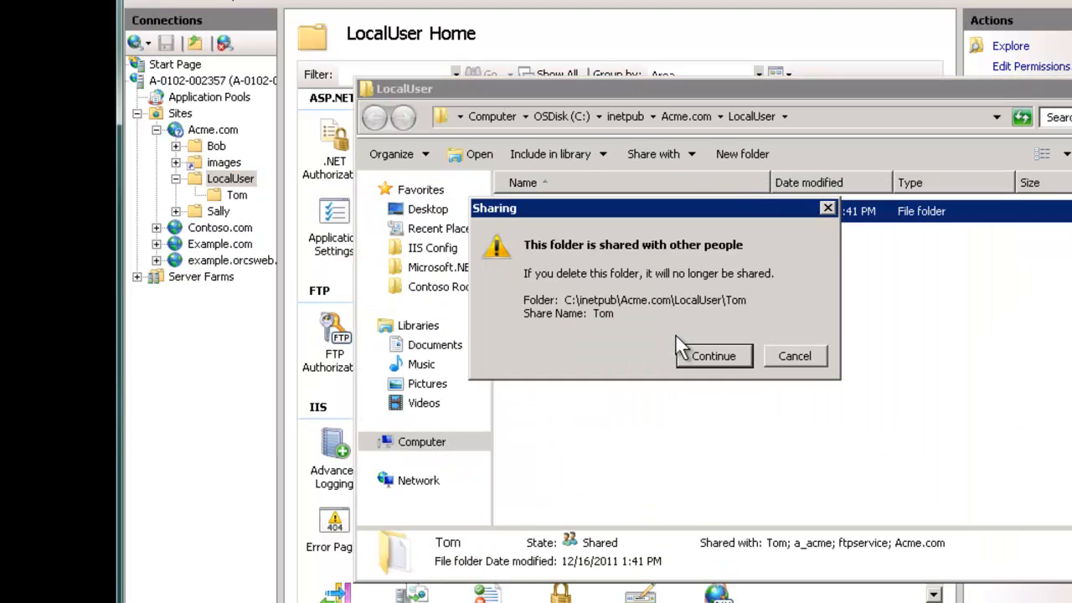
click(722, 359)
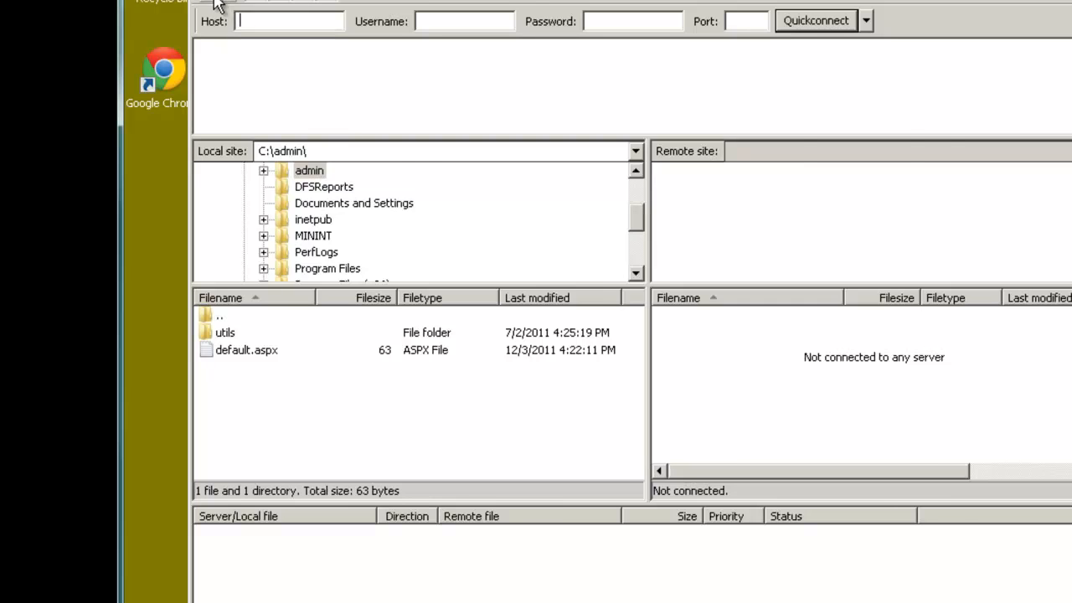
Step: Retry the saved FTP connection, which fails with '530 home directory inaccessible'
click(217, 6)
click(557, 493)
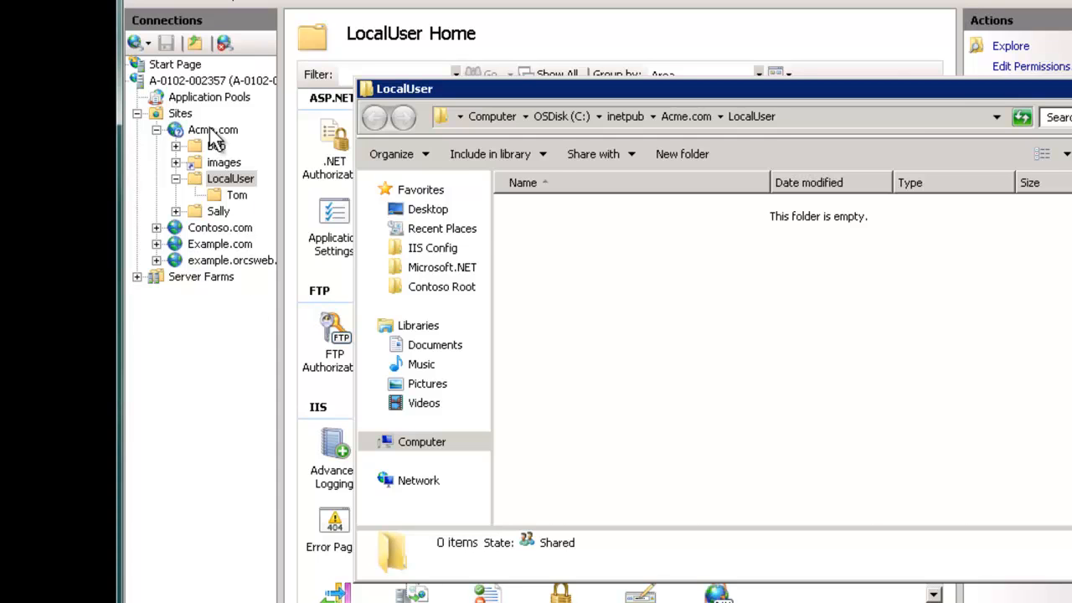
click(213, 138)
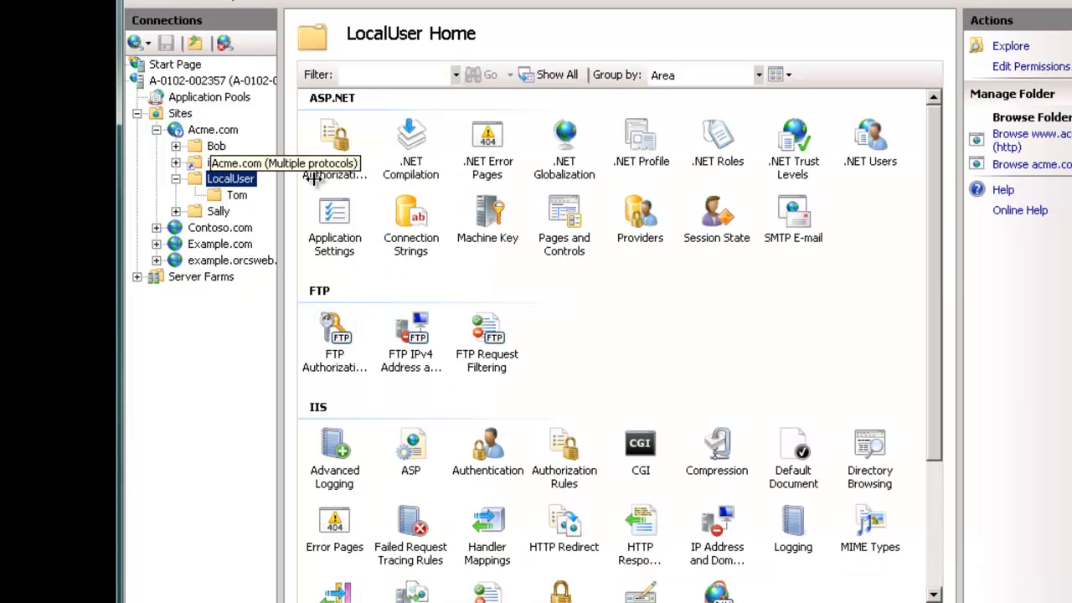
click(213, 130)
double_click(493, 423)
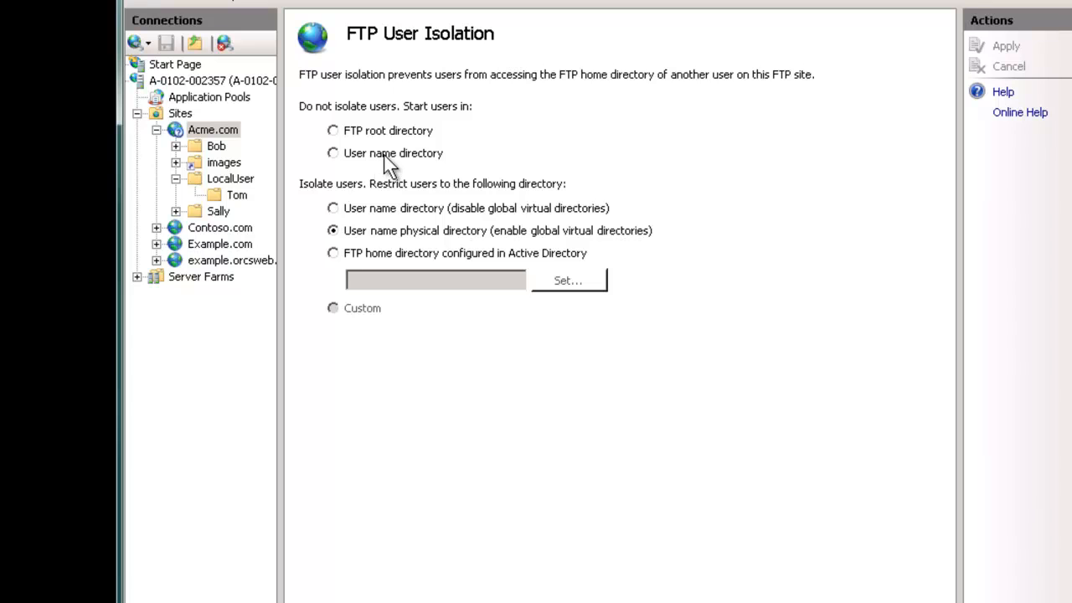
click(383, 234)
click(234, 179)
Step: Create new Tom and Sally folders inside LocalUser
right_click(239, 186)
click(281, 191)
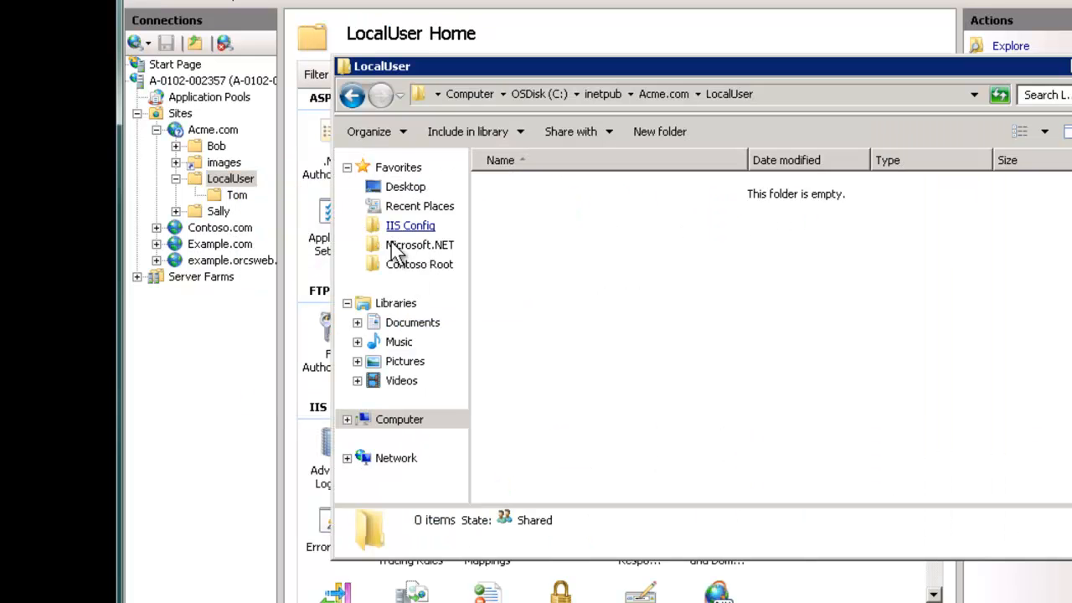
text(Tom)
key(Return)
click(719, 134)
text(Sally)
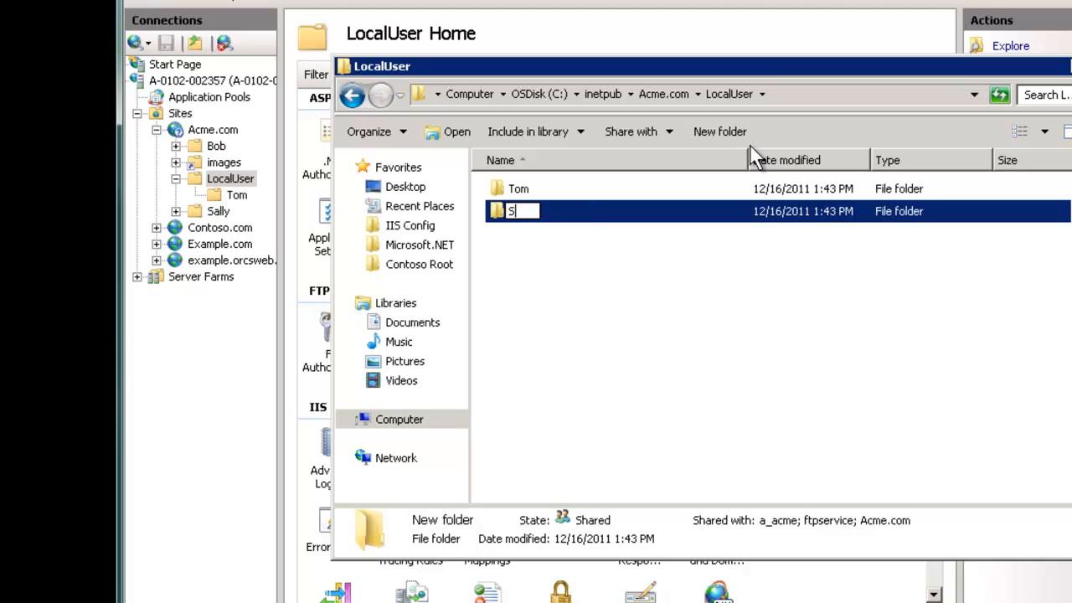
key(Return)
Step: Grant the Tom account Modify permission on the Tom folder
click(536, 223)
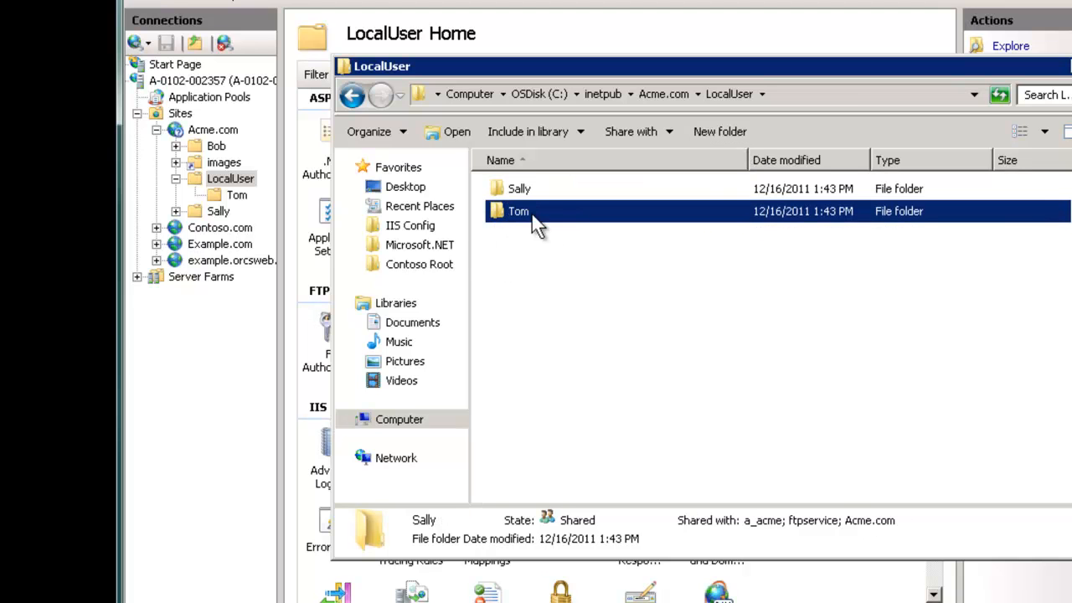
right_click(536, 223)
click(632, 461)
click(666, 223)
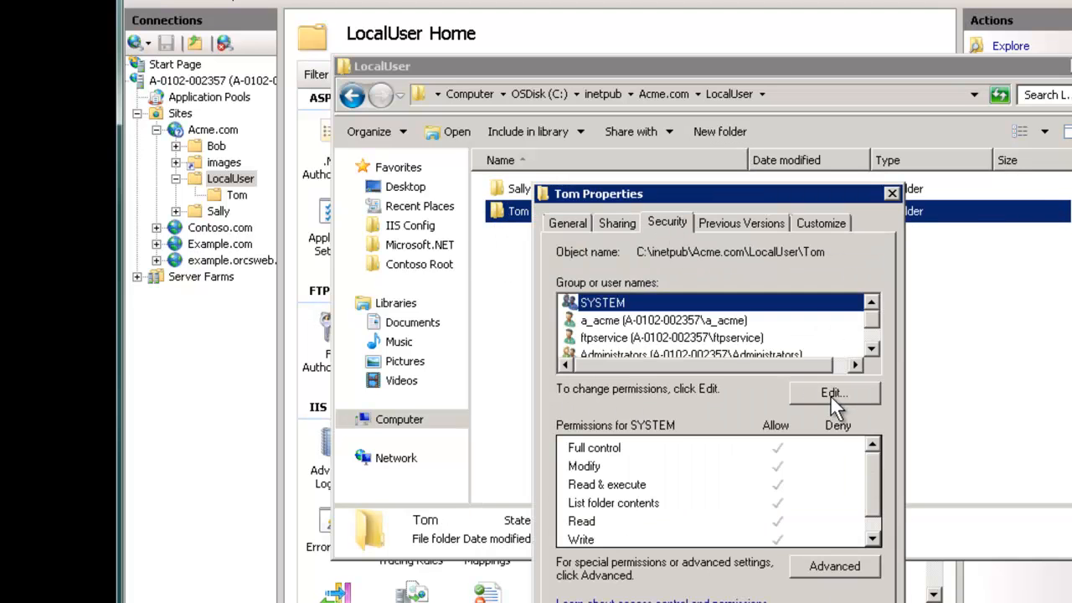
click(830, 394)
click(789, 452)
text(Tom)
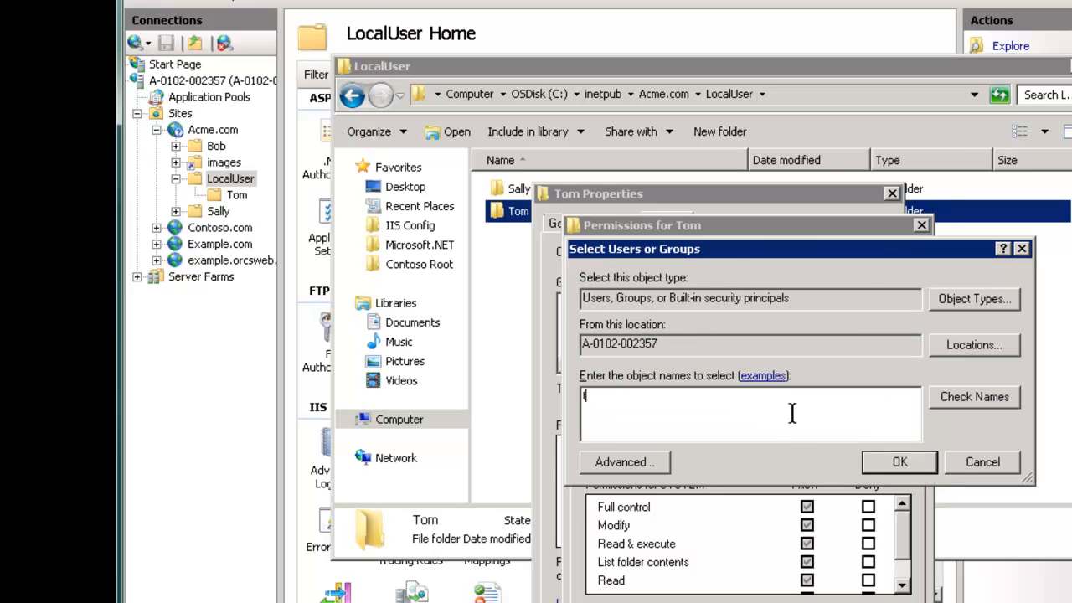
key(Return)
click(807, 526)
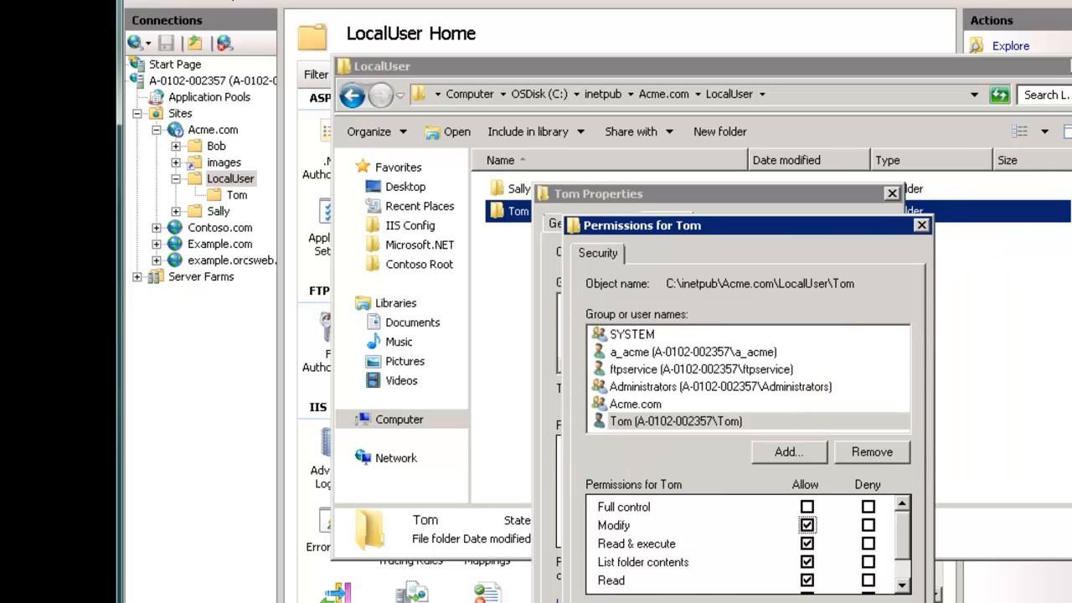
key(Return)
key(Return)
Step: Grant the tom account Modify permission on the Sally folder
click(521, 193)
right_click(523, 191)
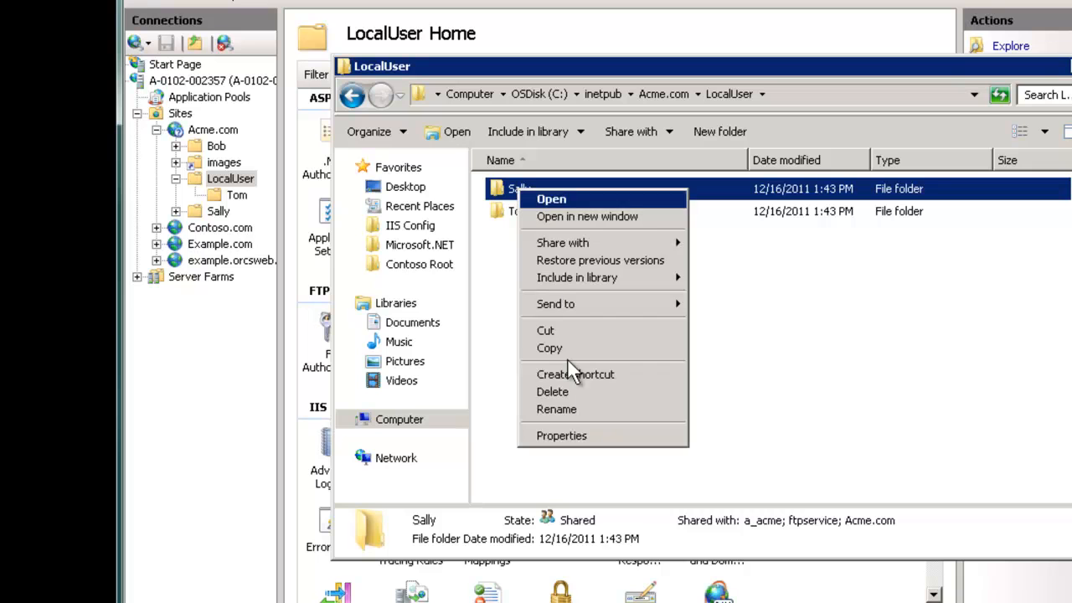
click(605, 438)
click(653, 223)
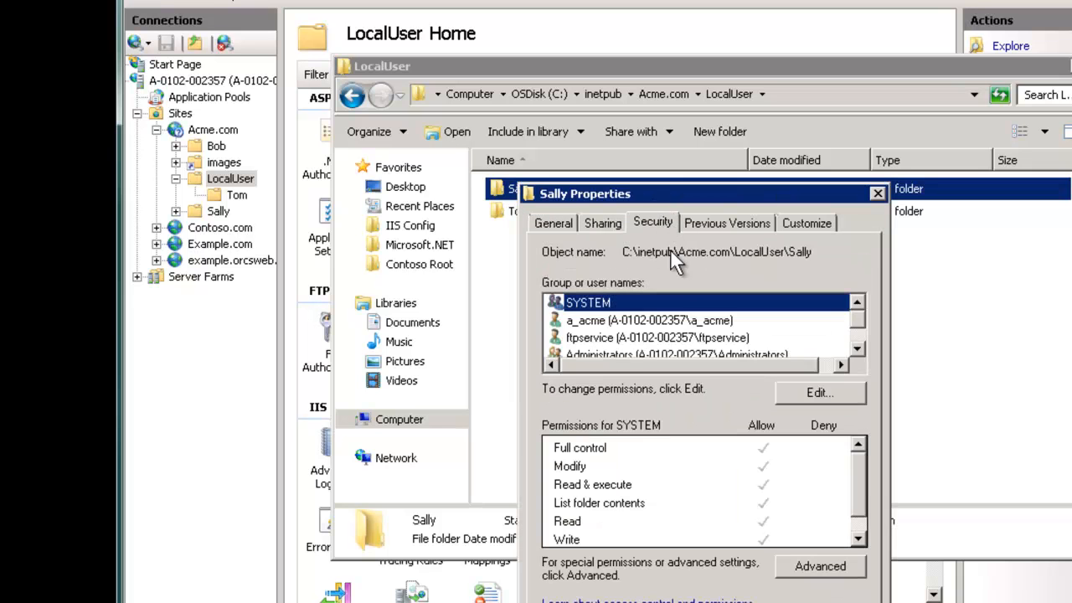
click(810, 392)
click(765, 448)
text(tom)
key(Return)
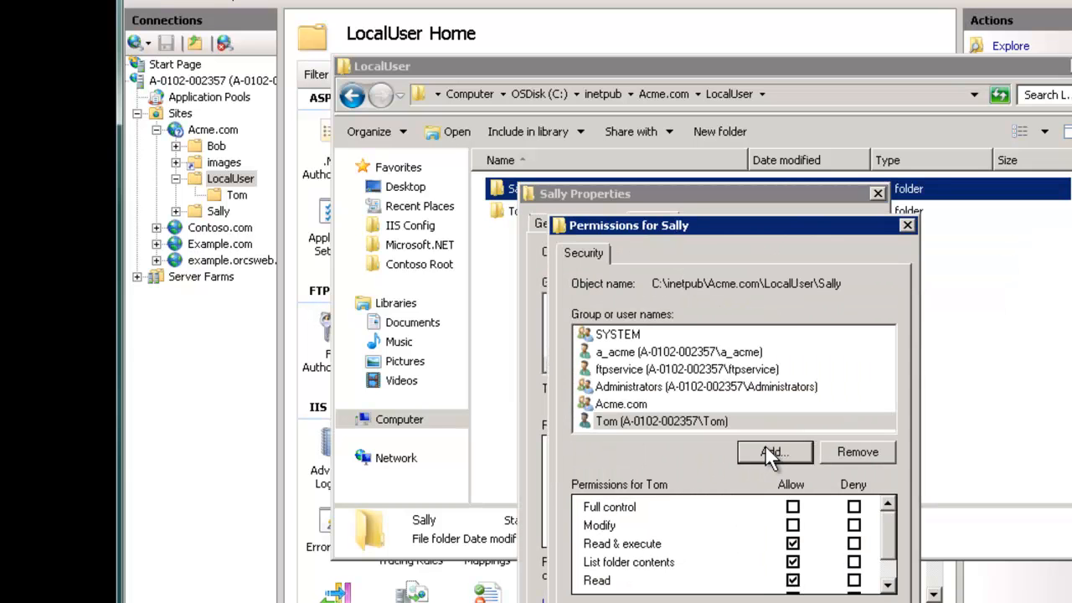
click(790, 525)
click(710, 602)
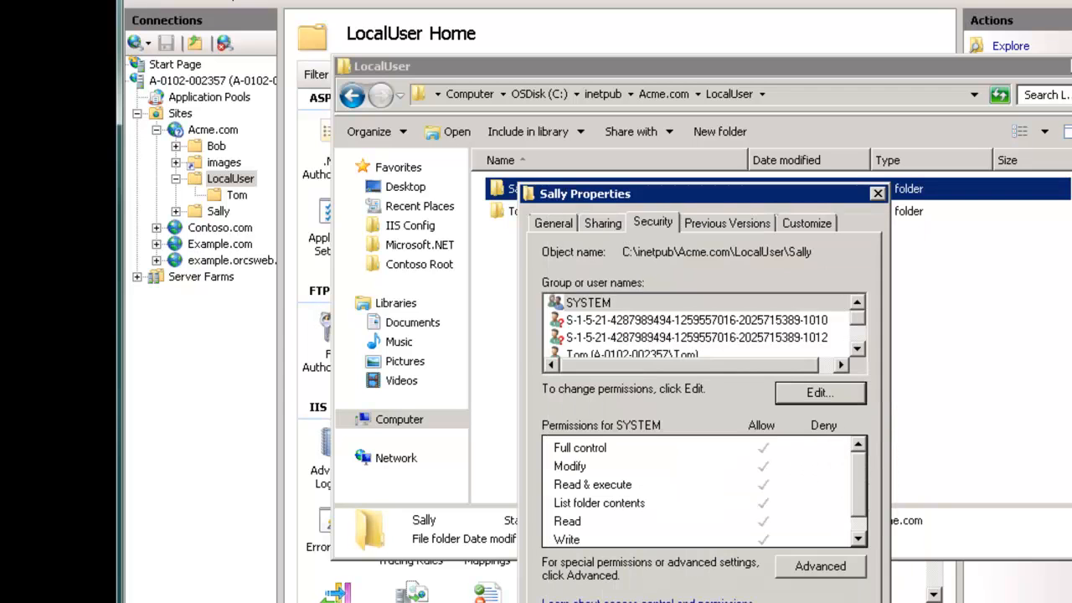
click(680, 602)
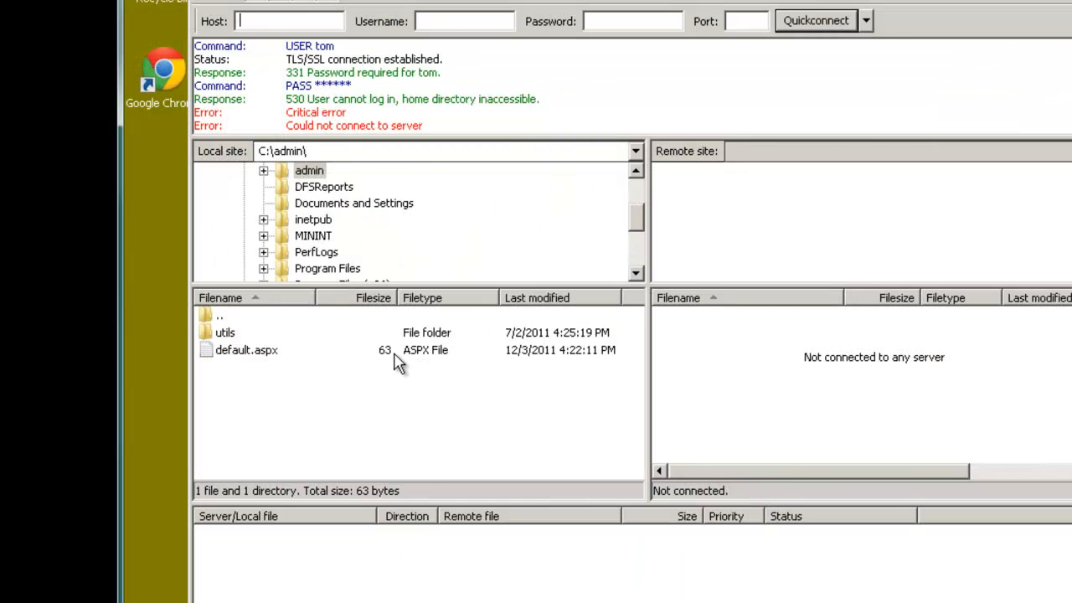
Step: Close the failed FileZilla session and reconnect to the saved FTP site successfully
click(1047, 2)
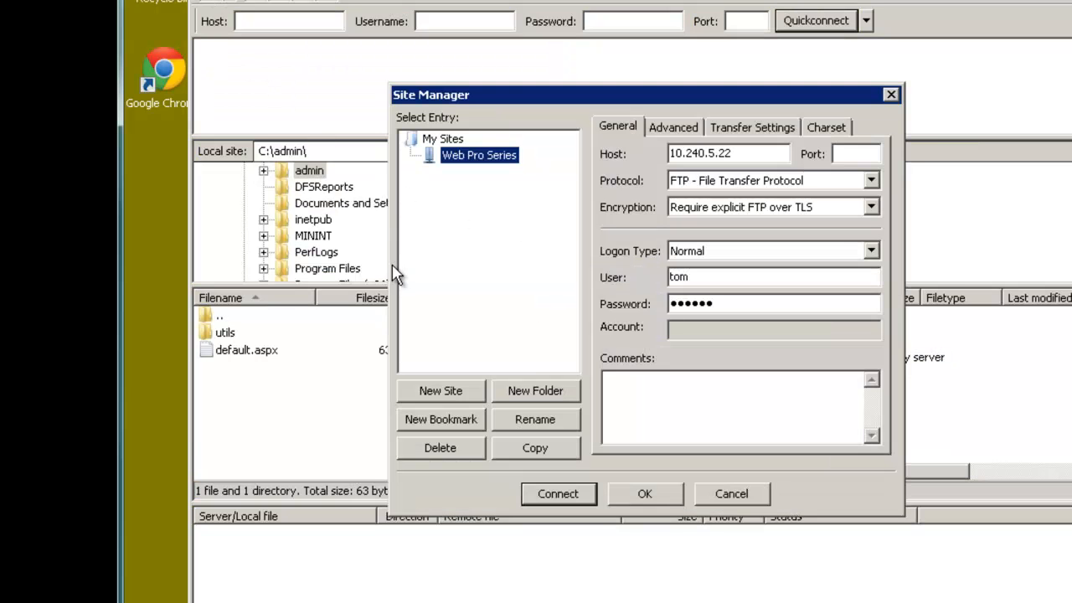
click(214, 4)
click(578, 498)
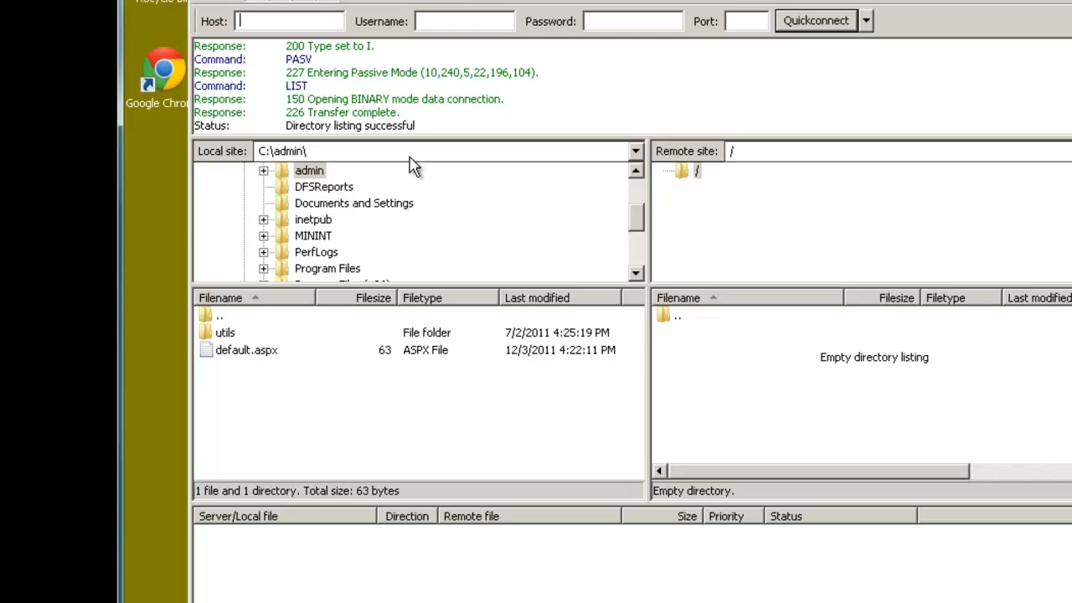
Step: Try to go above the remote root and enter ../sally as the remote path
double_click(734, 151)
double_click(679, 318)
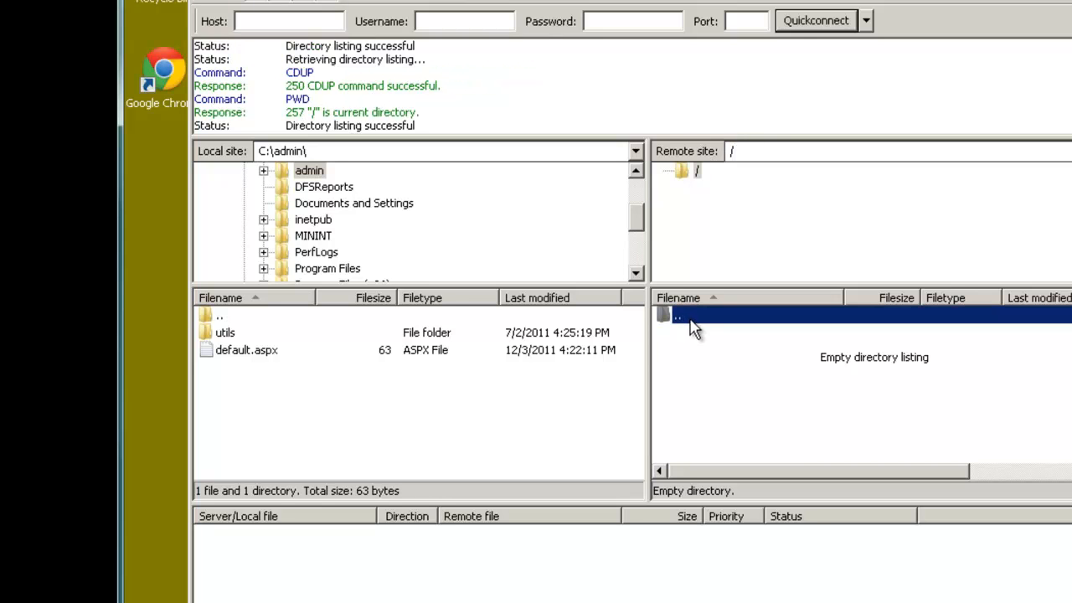
click(698, 171)
click(787, 153)
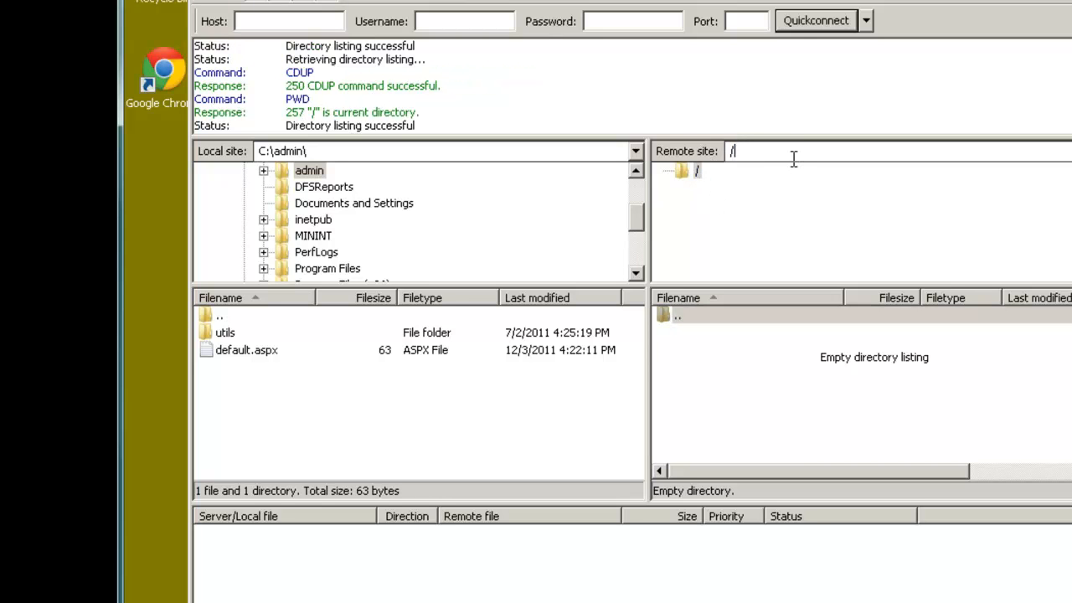
text(../sally)
Step: Close the LocalUser Explorer window and select Acme.com in IIS Manager's Connections tree
click(691, 171)
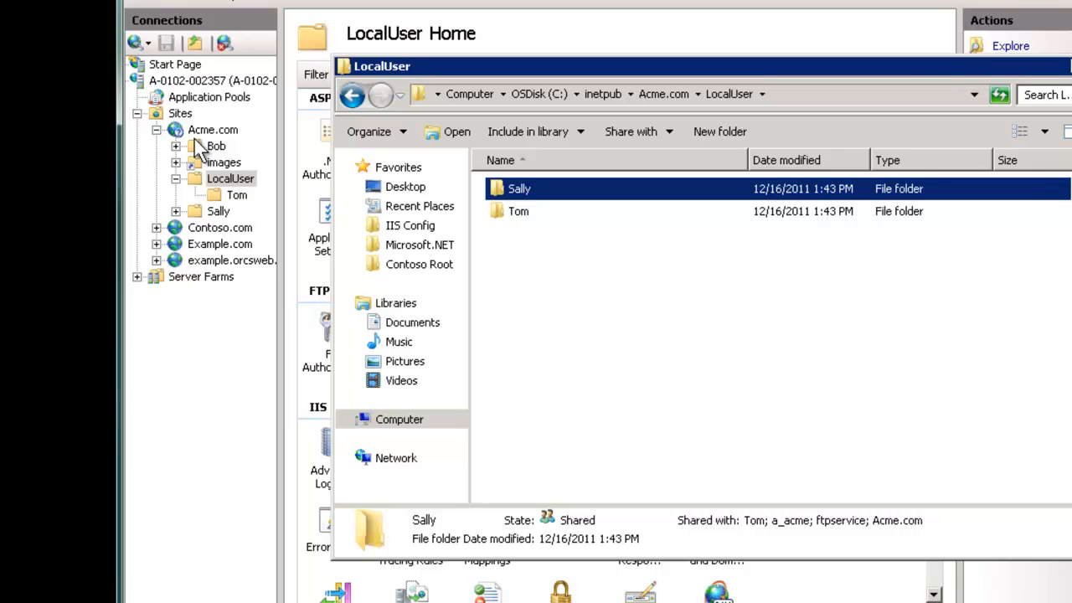
click(224, 198)
click(236, 196)
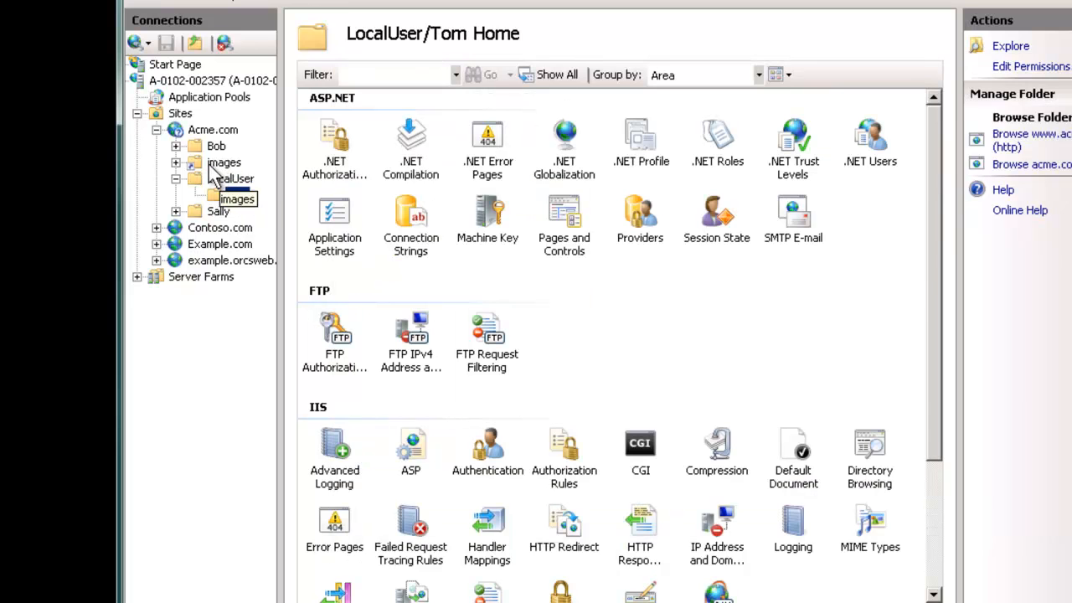
click(220, 132)
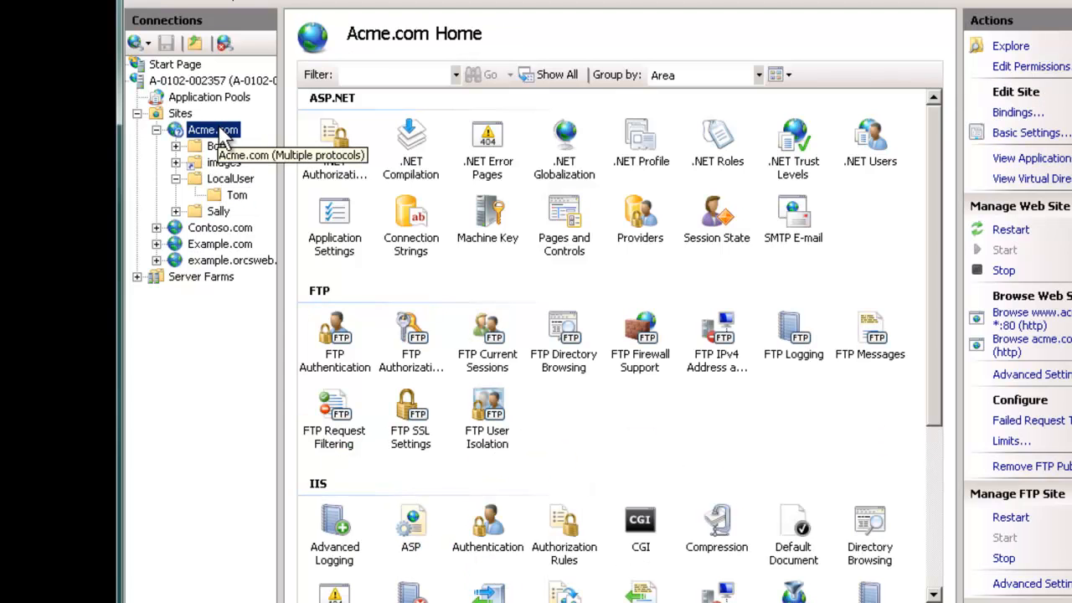
Step: Create a new folder named 'staging' (renamed from dev) in the Acme.com site root
right_click(224, 136)
mouse_move(320, 269)
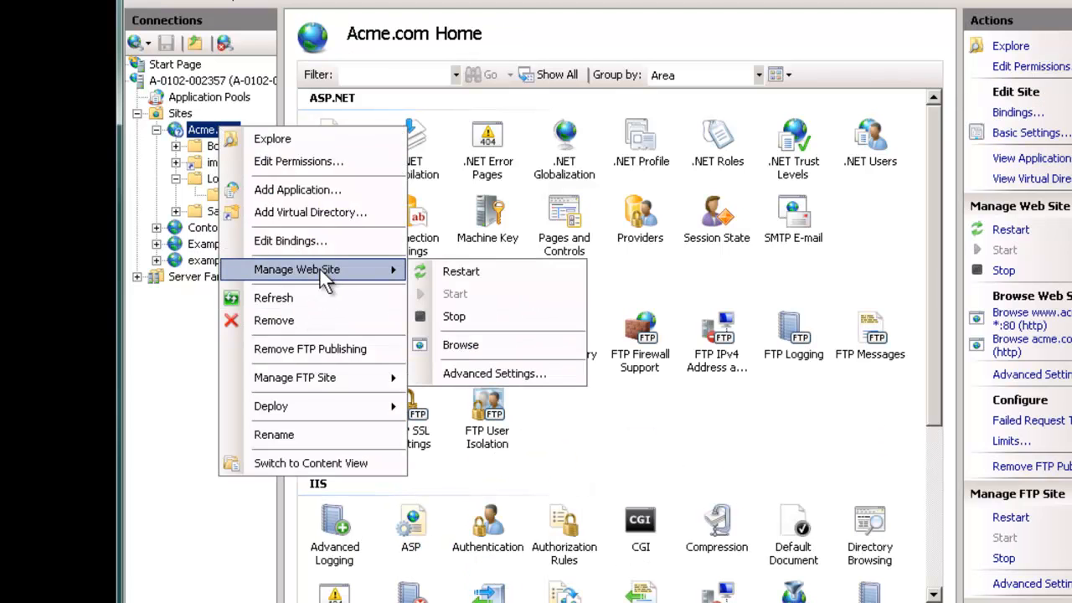
click(273, 145)
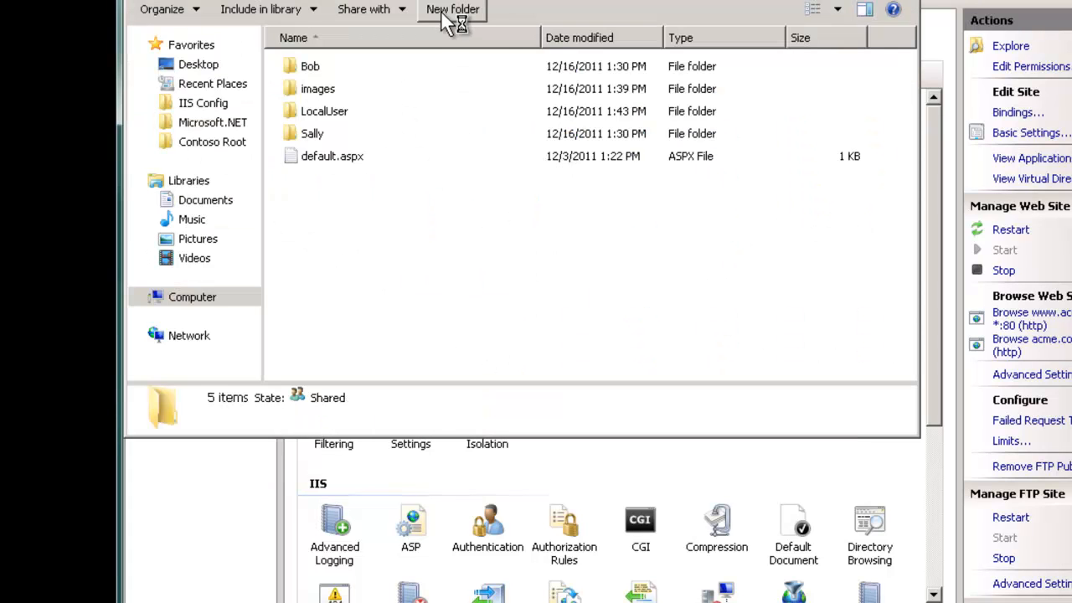
click(445, 16)
text(dev)
key(Return)
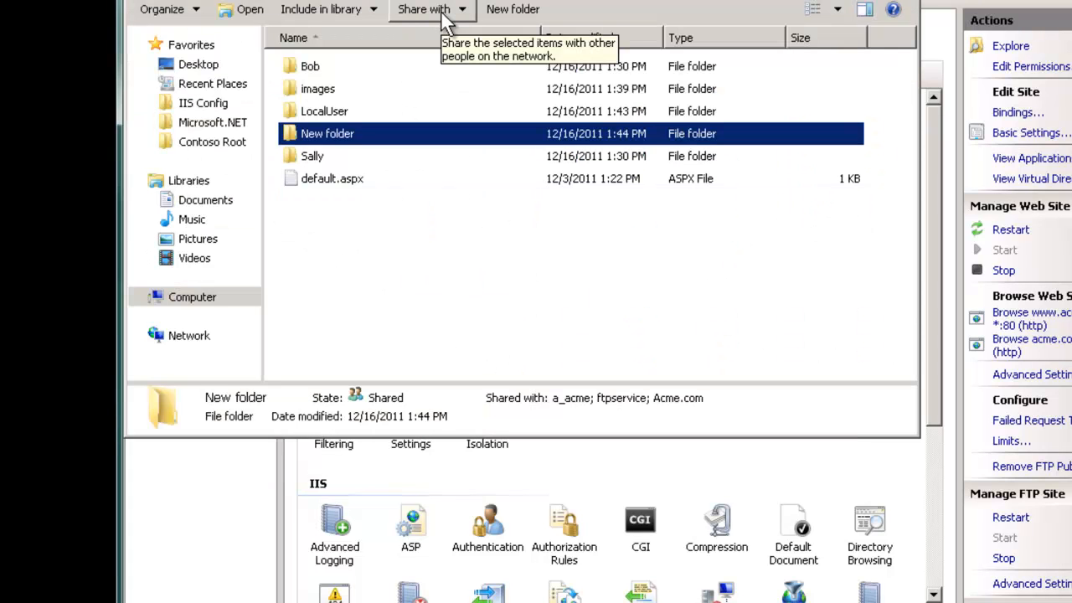
key(F2)
text(staging)
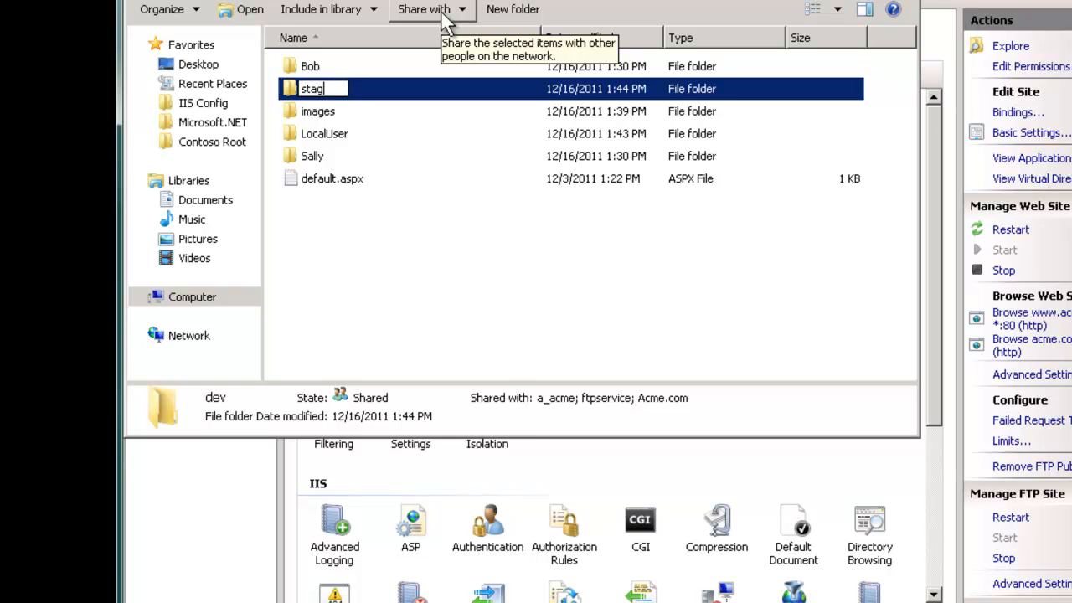
key(Return)
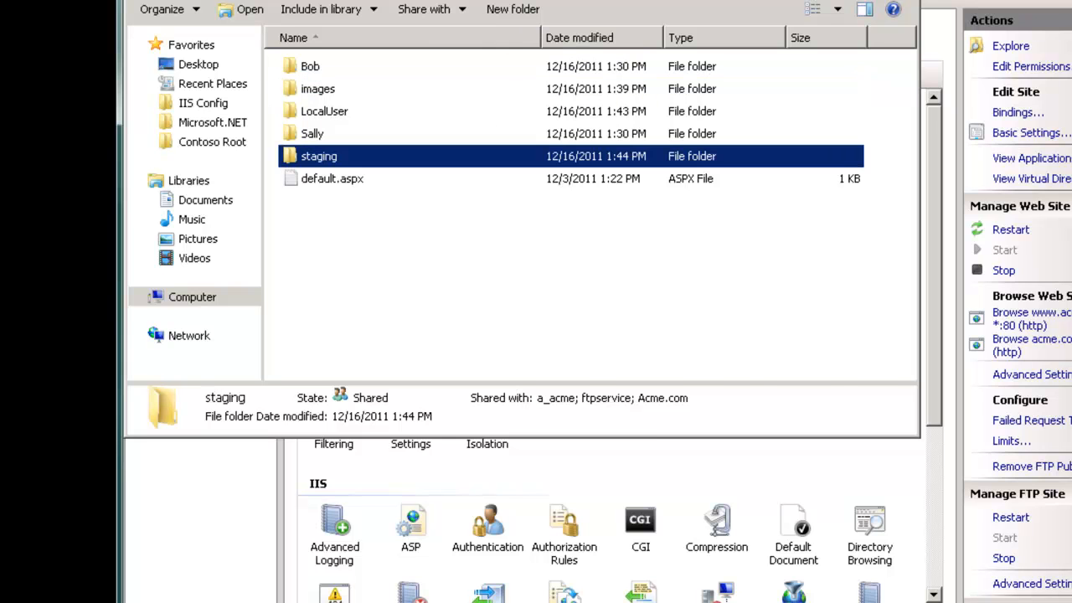
click(903, 0)
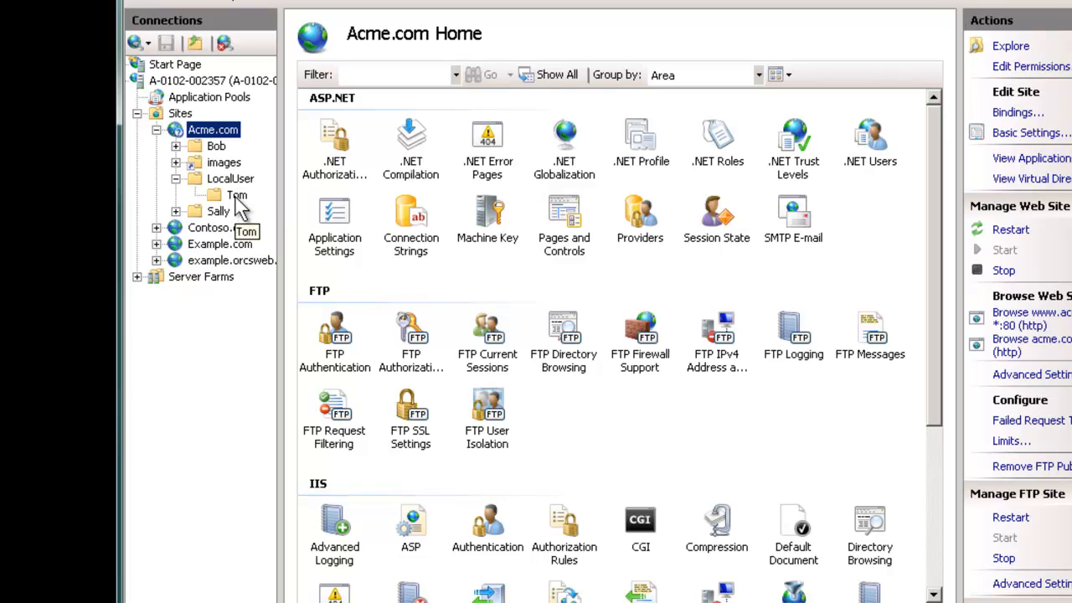
click(221, 178)
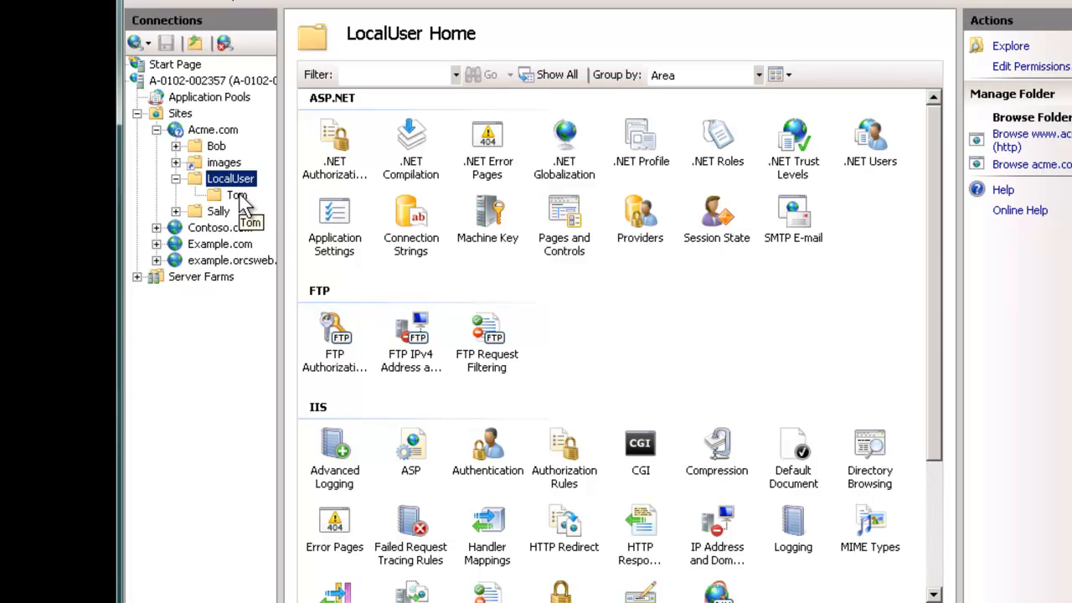
Step: Open and dismiss the context menus for the Tom and LocalUser folders without acting
right_click(239, 199)
right_click(234, 183)
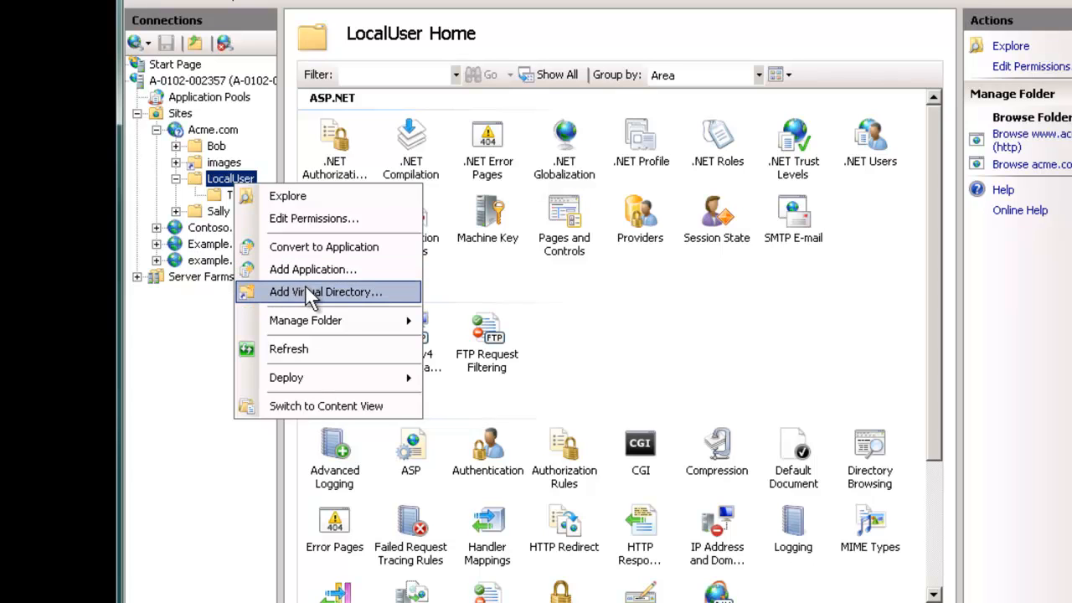
click(209, 186)
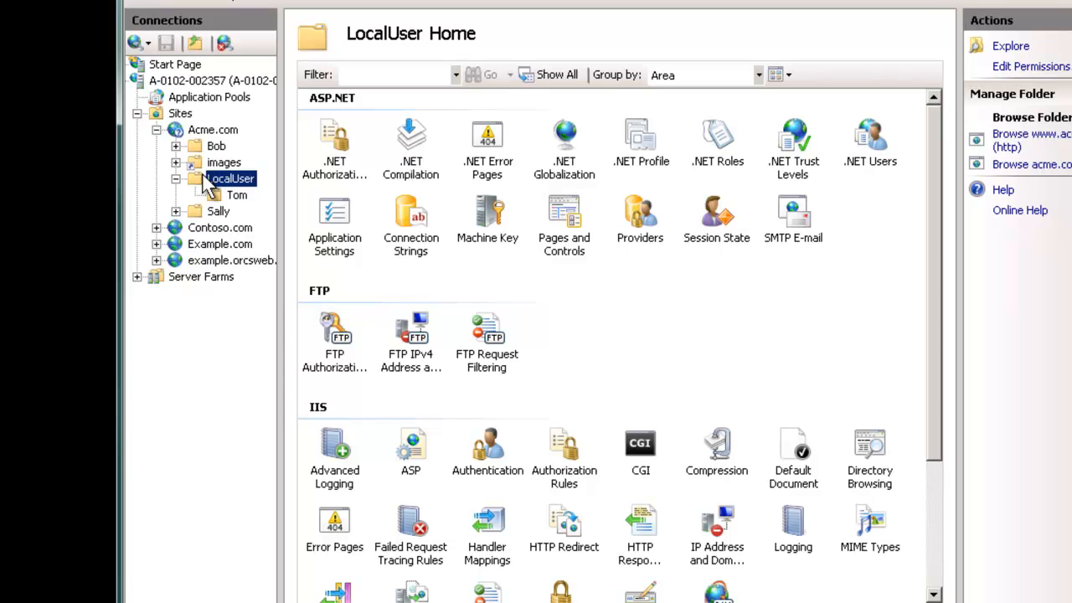
Step: Apply 'User name directory (disable global virtual directories)' FTP isolation on Acme.com
click(211, 132)
double_click(501, 409)
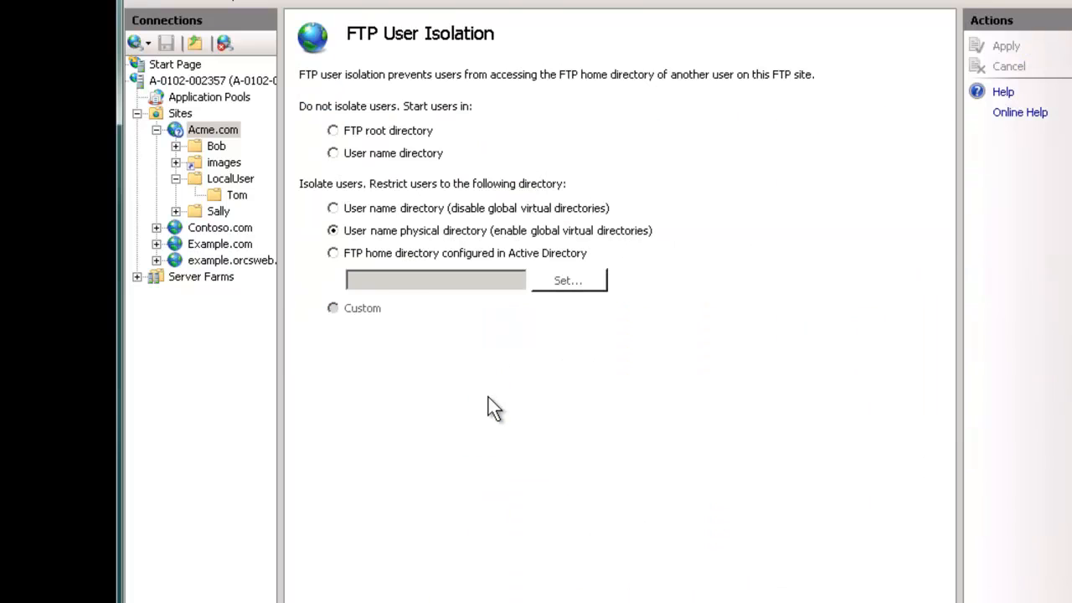
click(334, 208)
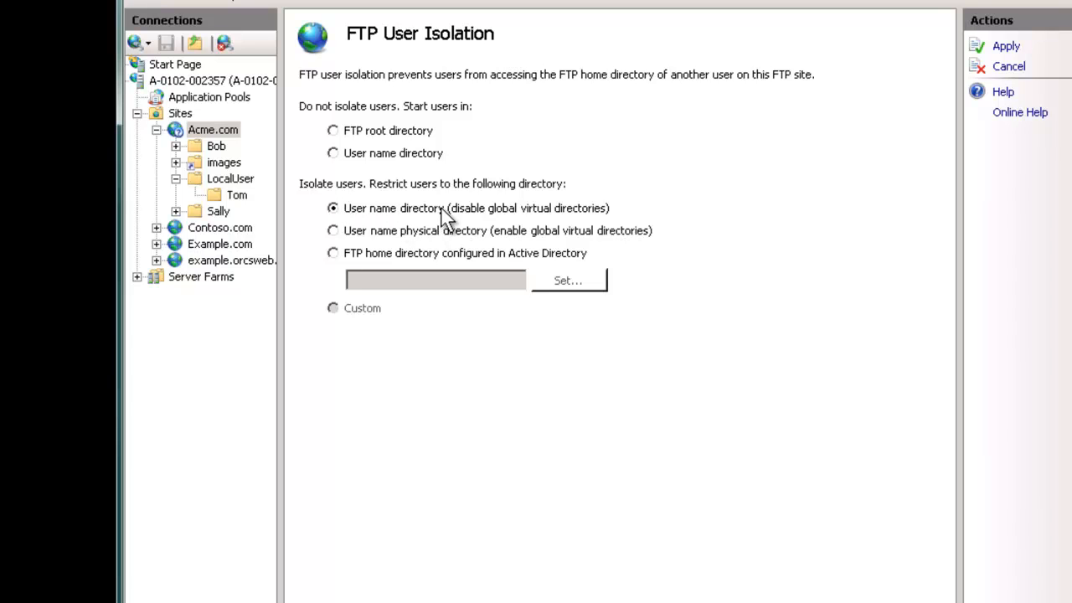
click(1005, 46)
click(235, 194)
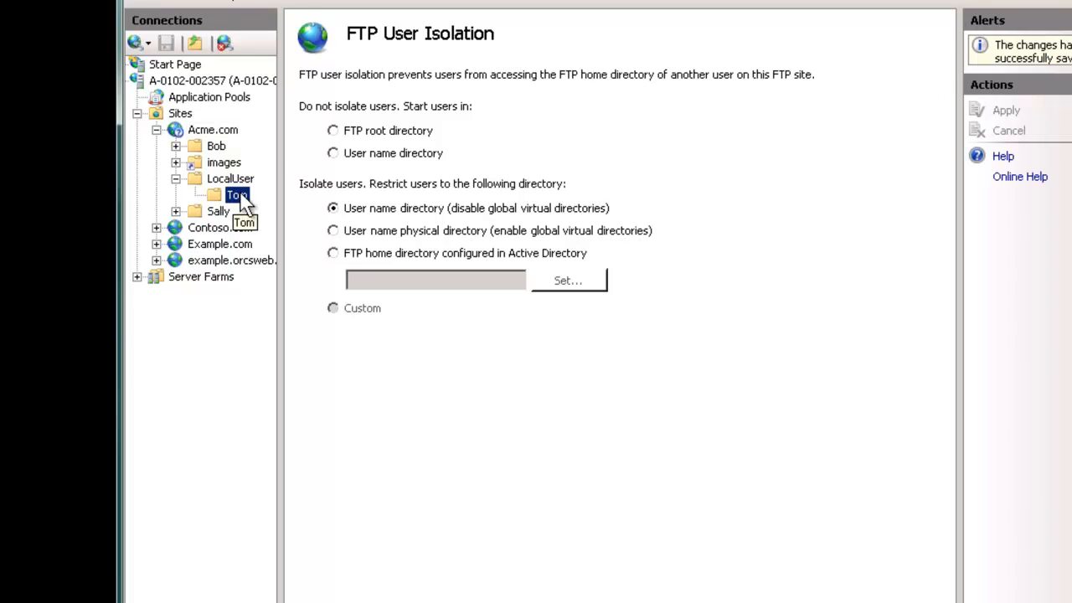
click(216, 131)
Step: Delete the LocalUser folder from Acme.com's content in Explorer and refresh the IIS site tree
right_click(219, 132)
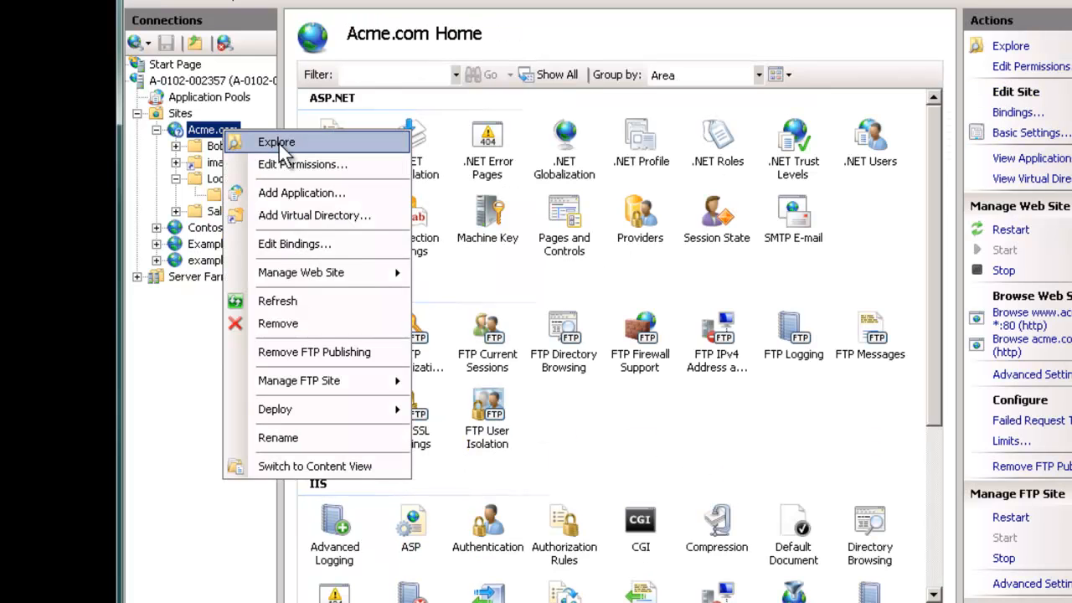
click(279, 141)
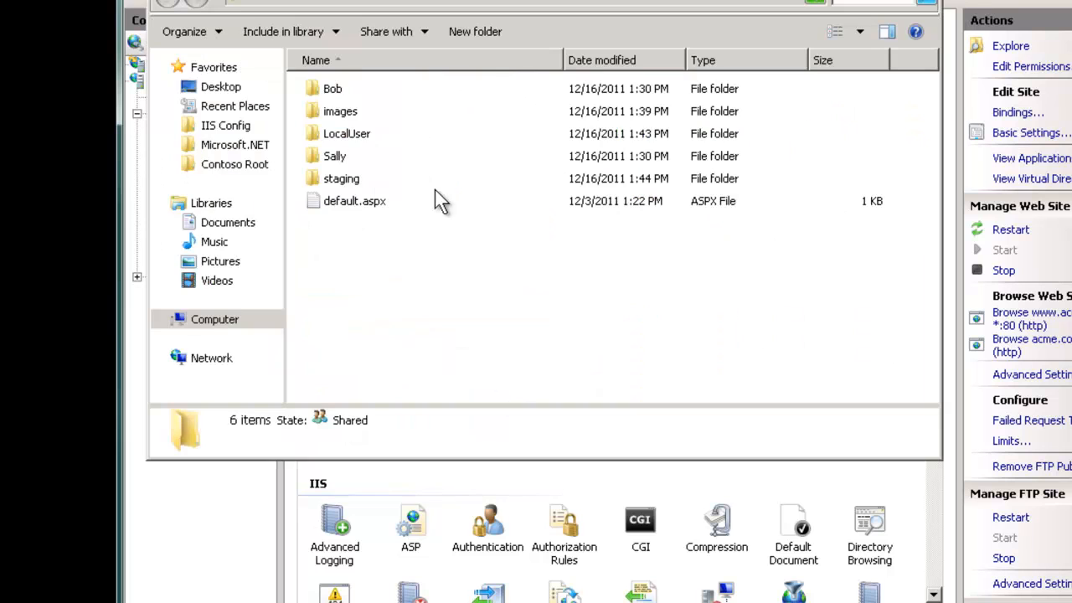
click(323, 135)
key(Delete)
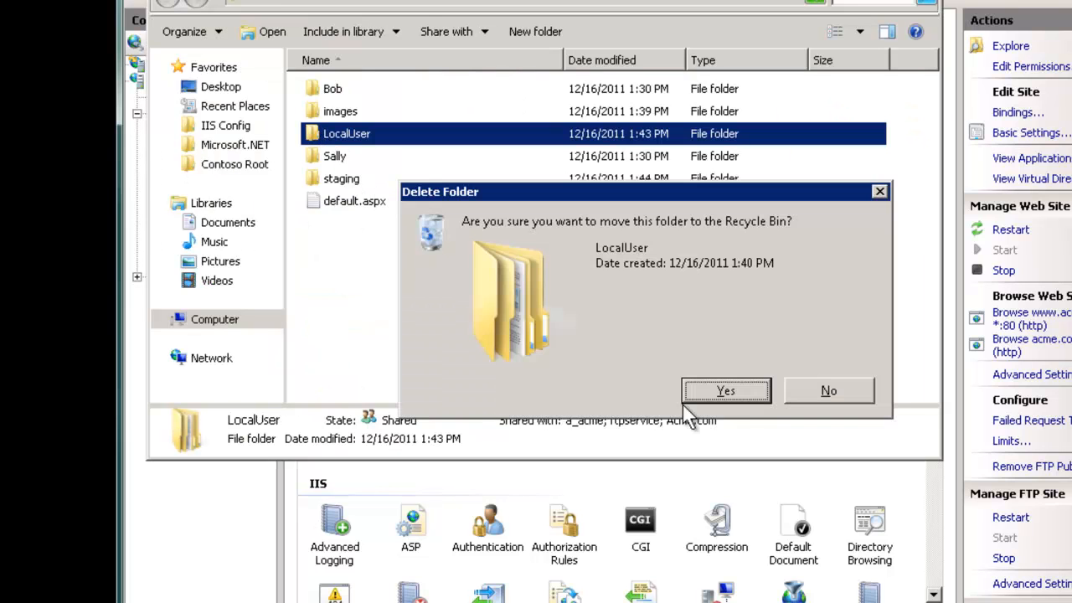
click(725, 391)
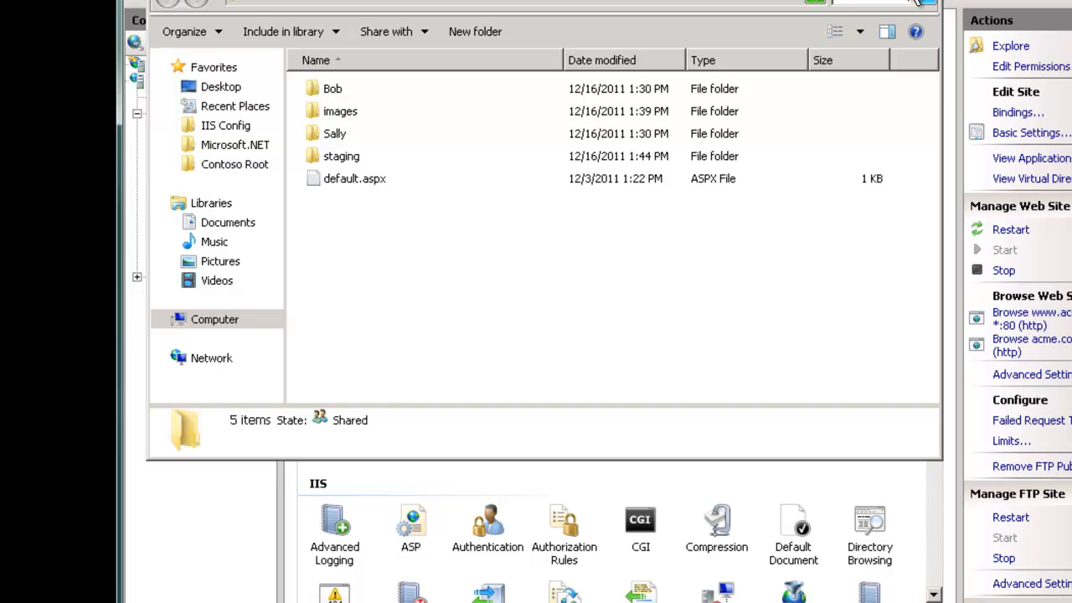
click(925, 2)
key(F5)
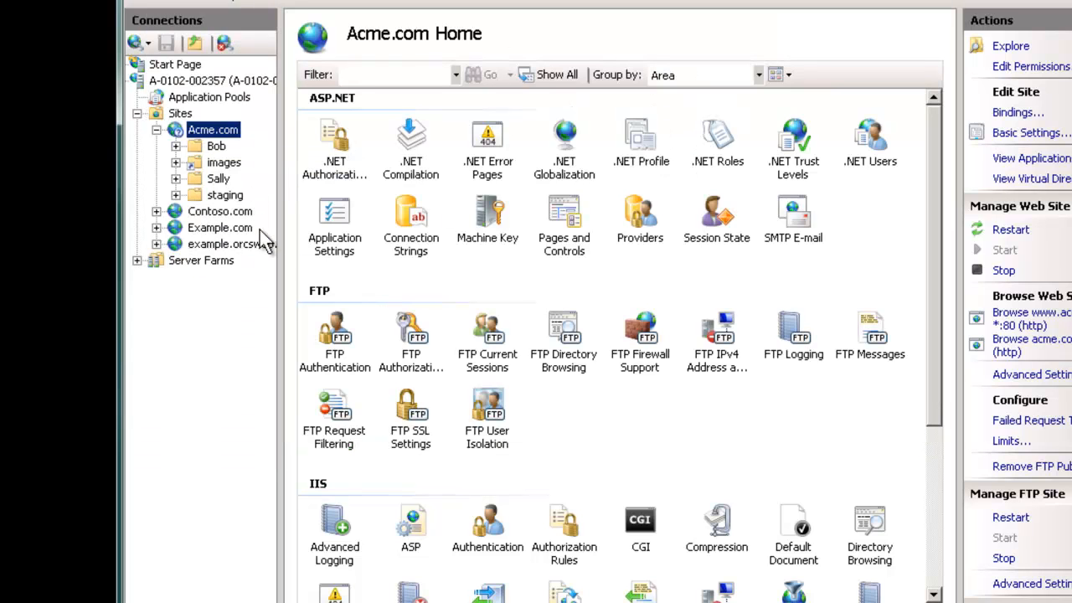
Step: Start a new virtual directory on Acme.com with the alias 'LocalUser'
right_click(228, 134)
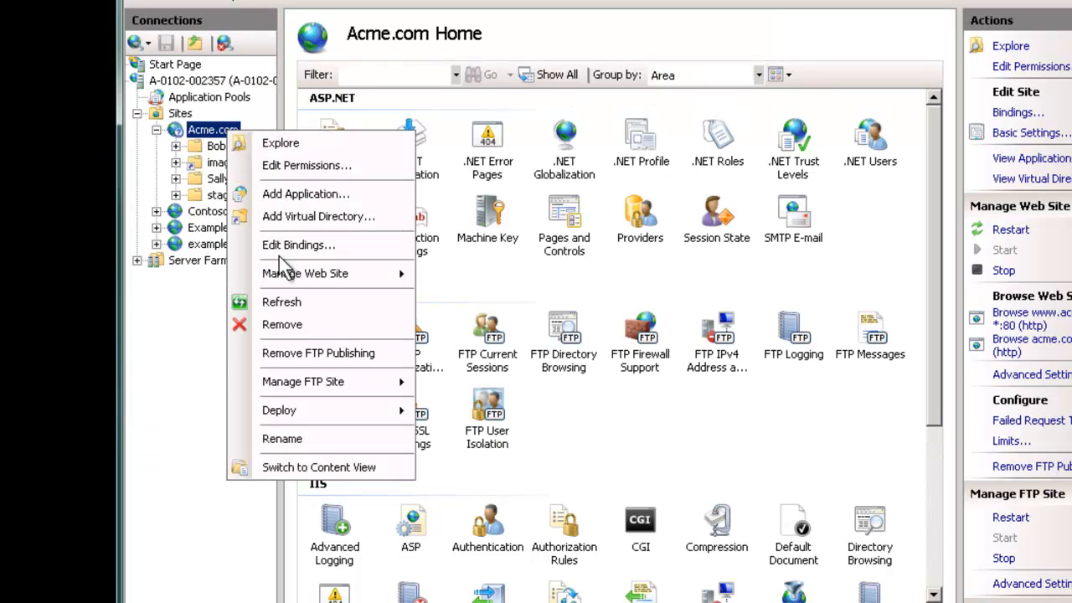
click(297, 216)
text(LocalUser)
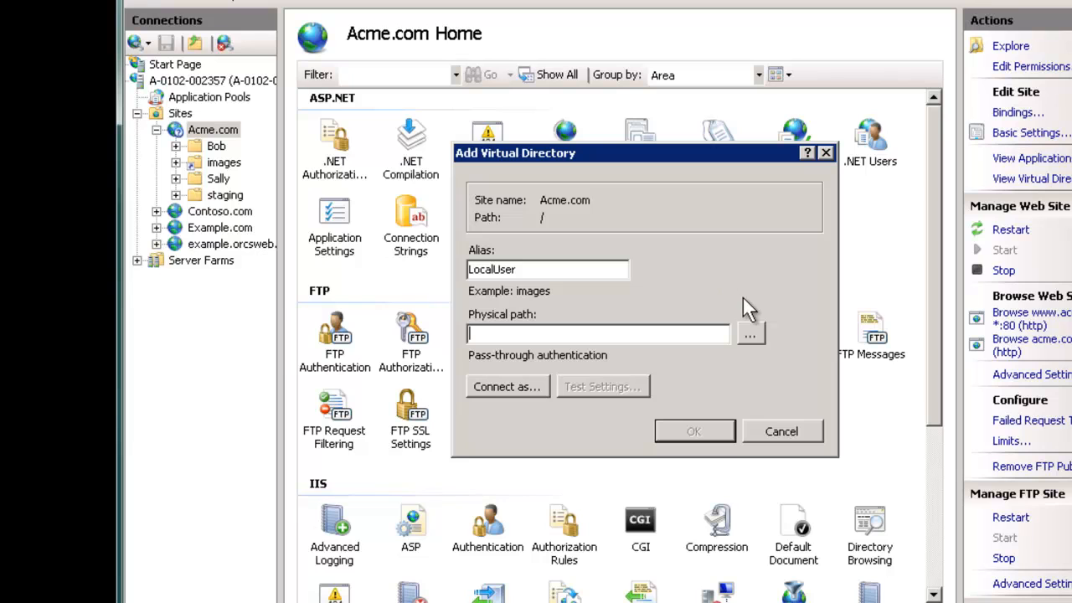
key(shift+Tab)
text(OW)
key(BackSpace)
key(BackSpace)
text(Localus)
key(BackSpace)
key(BackSpace)
text(User)
Step: Map it to a new C:\inetpub\LocalUserDummyRoot folder and finish the virtual directory
click(749, 336)
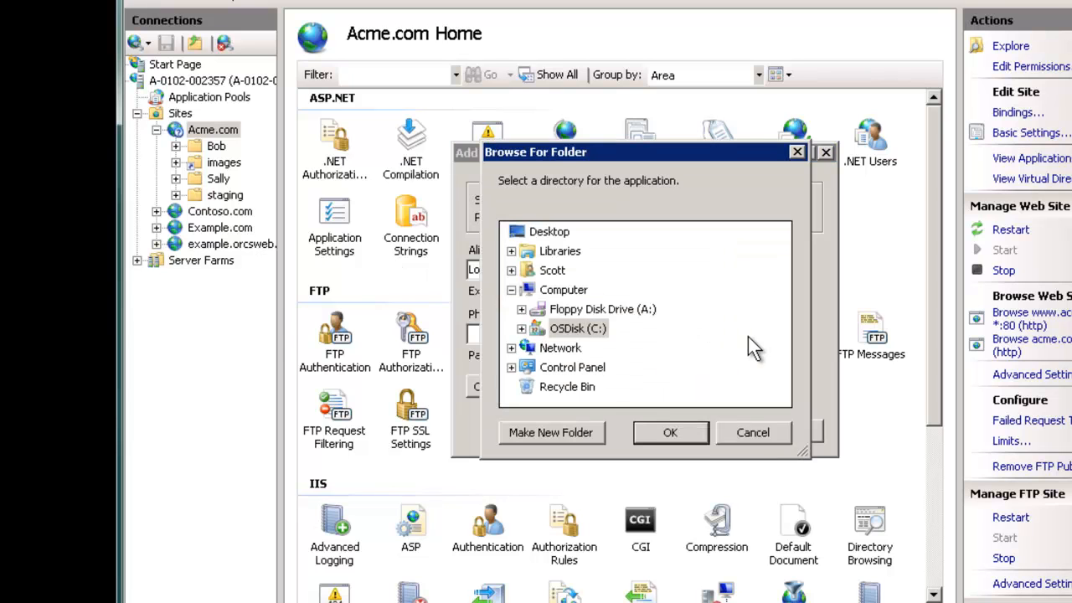
double_click(578, 328)
click(782, 399)
click(782, 399)
click(783, 400)
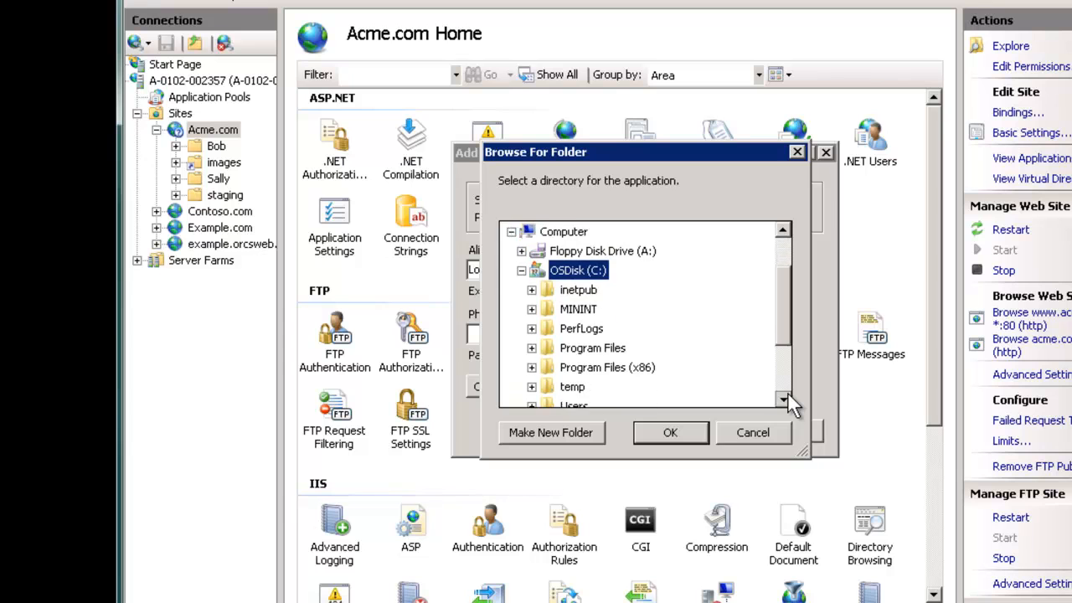
click(782, 399)
double_click(576, 271)
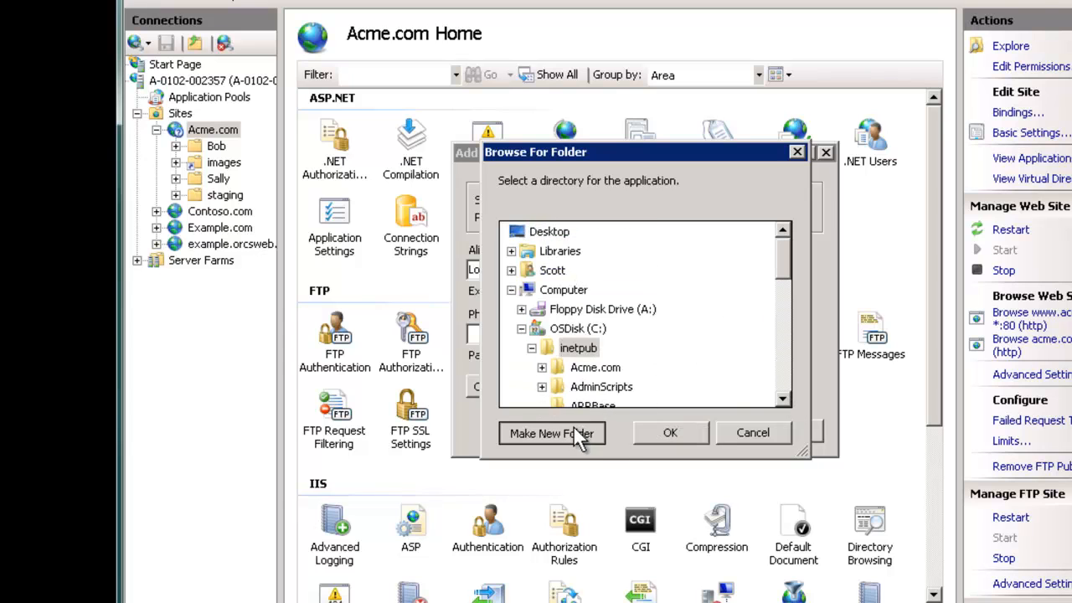
click(573, 425)
text(LocalUser)
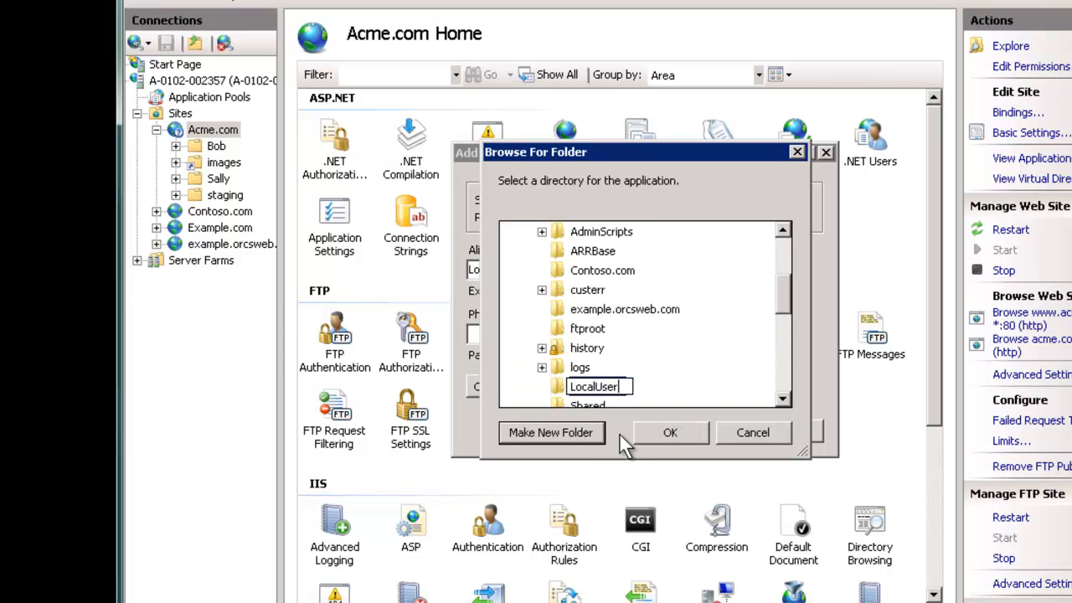
text(DummyRoot)
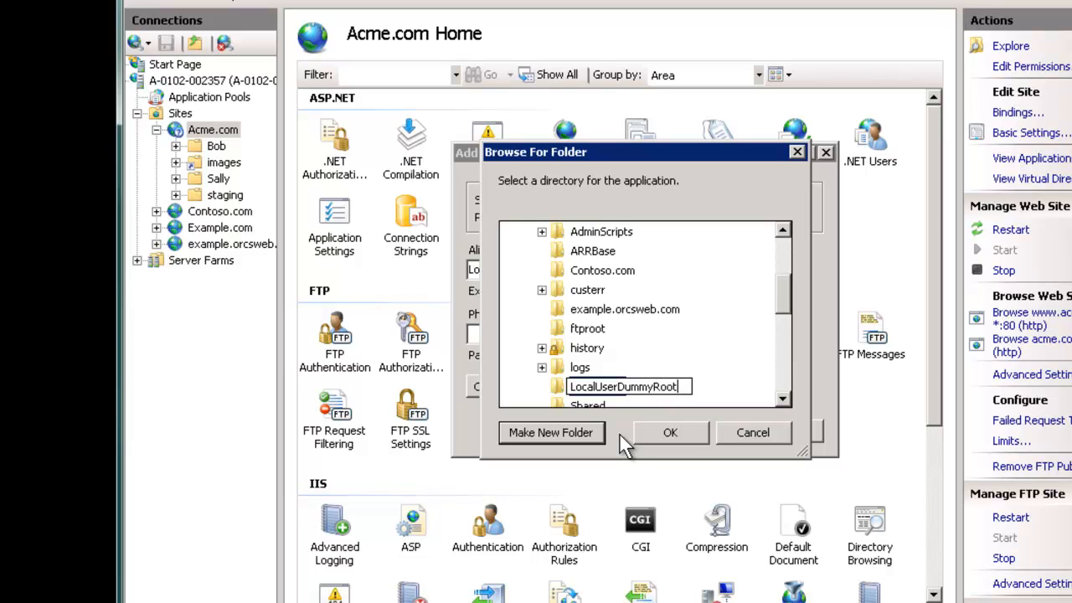
key(Return)
click(676, 430)
click(695, 431)
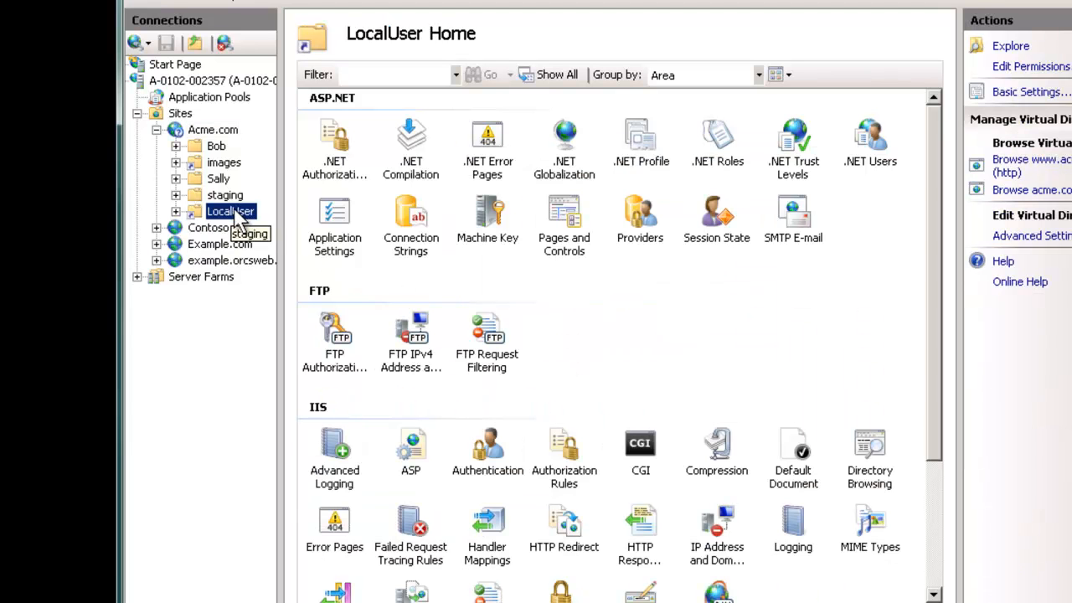
Step: Add virtual directory 'Tom' under LocalUser, mapped to C:\inetpub\Site1
right_click(237, 214)
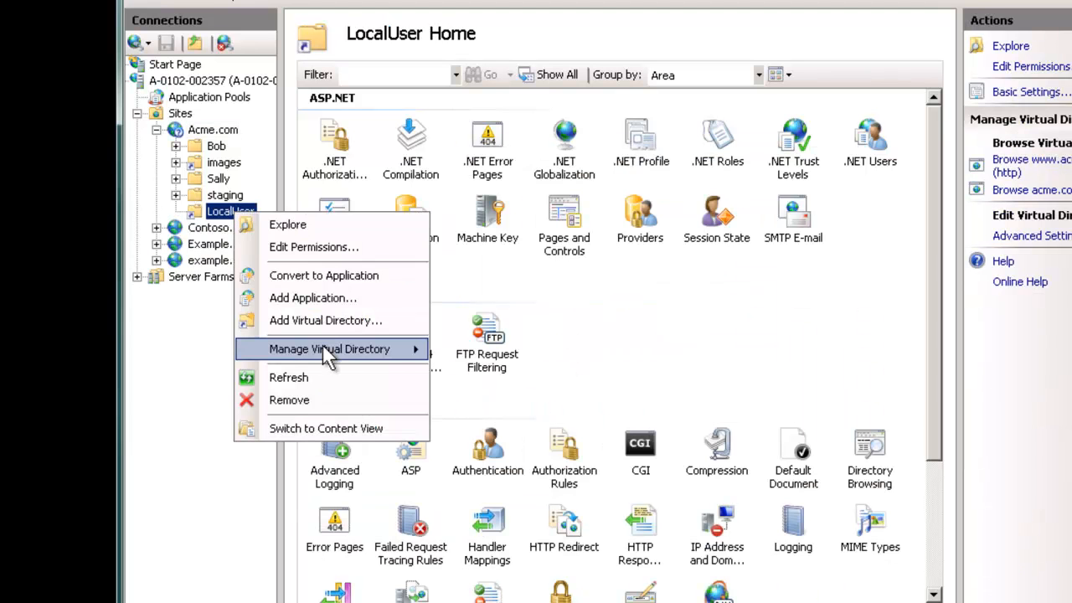
click(314, 319)
text(Tom)
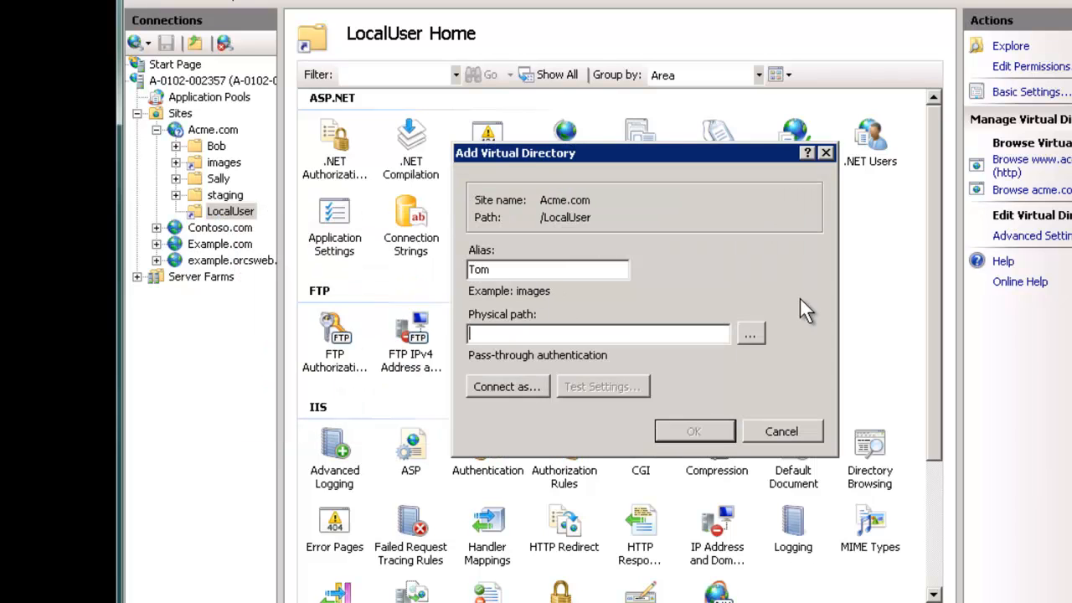
click(749, 335)
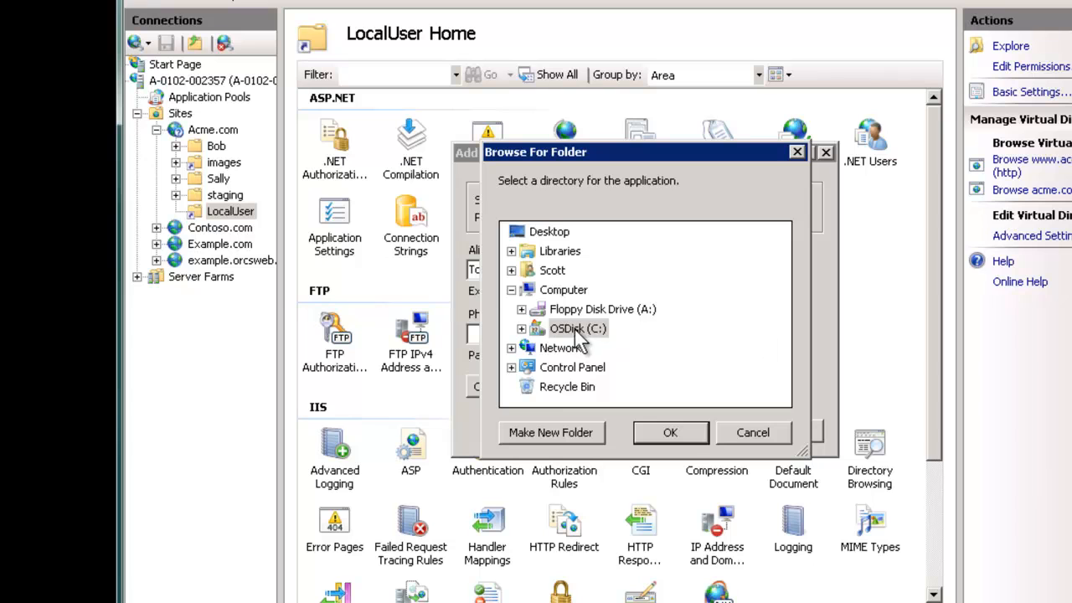
drag(781, 305, 789, 325)
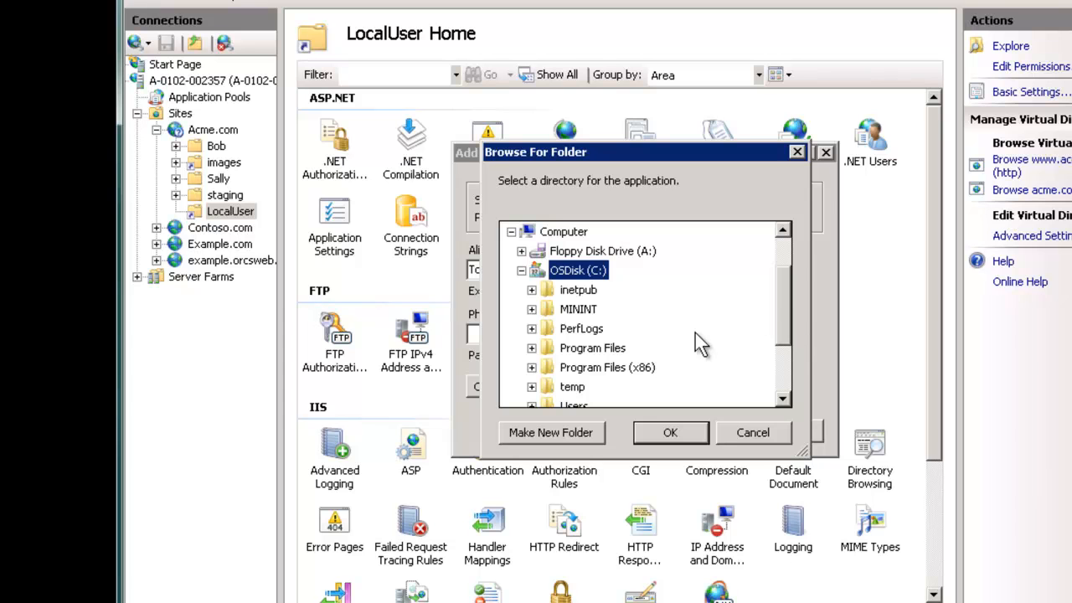
click(578, 290)
drag(779, 397, 780, 396)
click(586, 347)
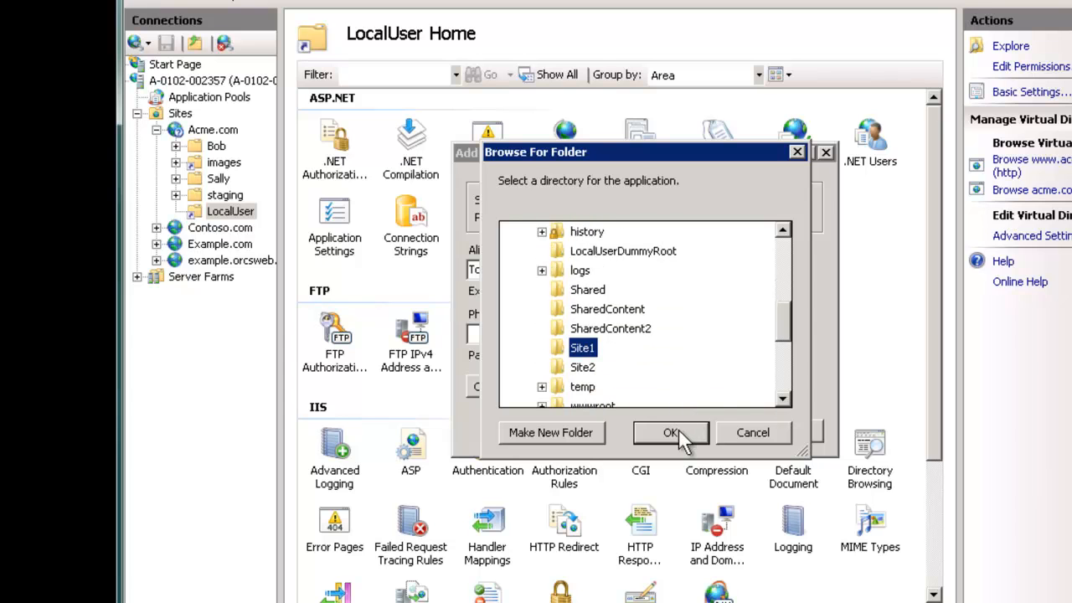
click(678, 427)
click(706, 430)
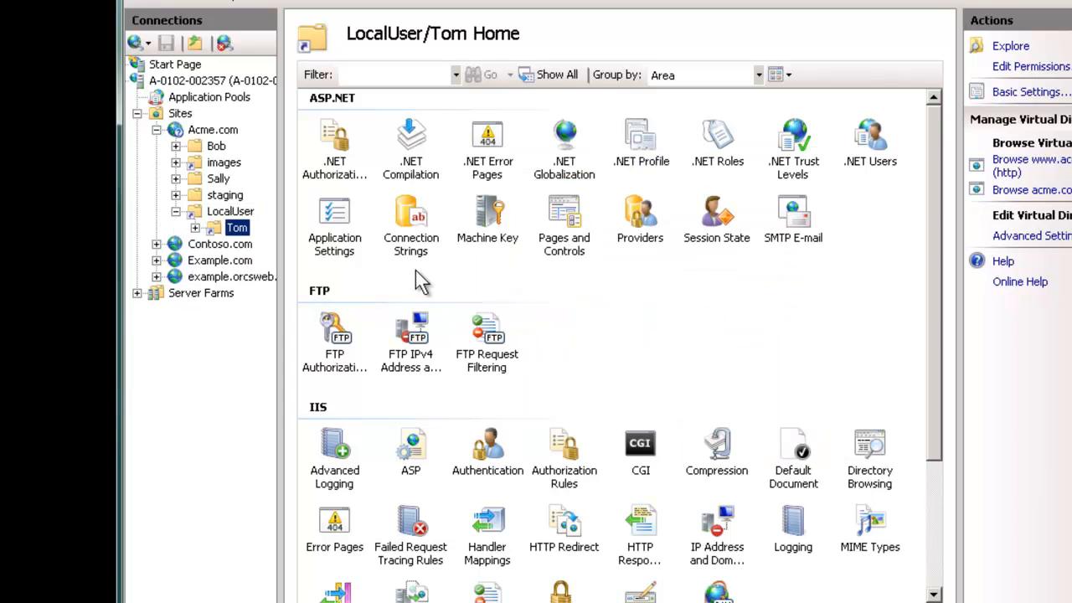
Step: Add Tom to the Site1 folder's permissions with Modify allowed, then close the properties
right_click(241, 238)
click(297, 259)
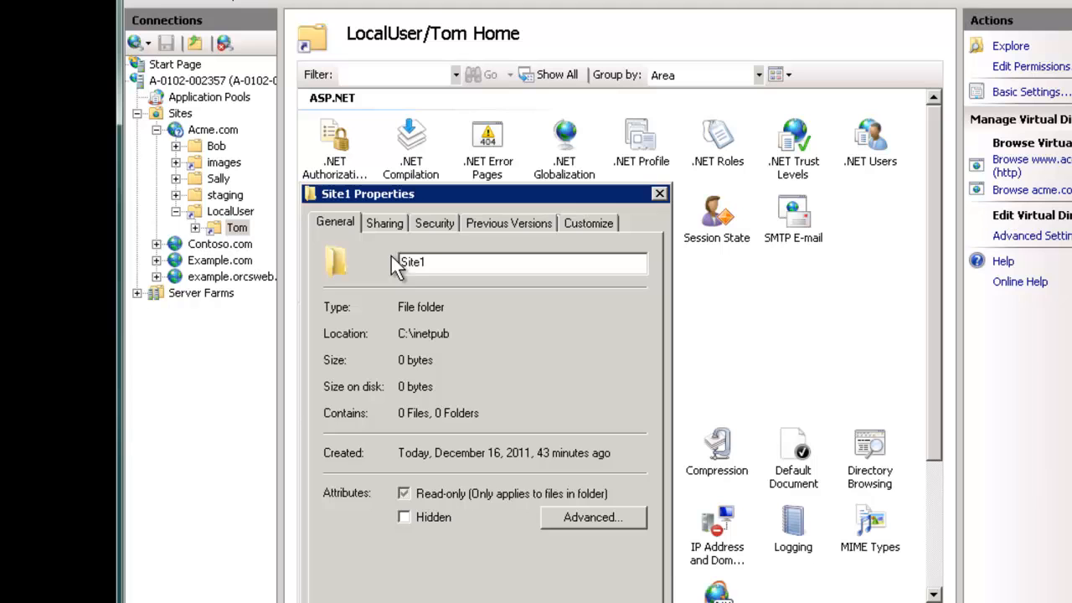
click(433, 224)
click(609, 379)
click(564, 449)
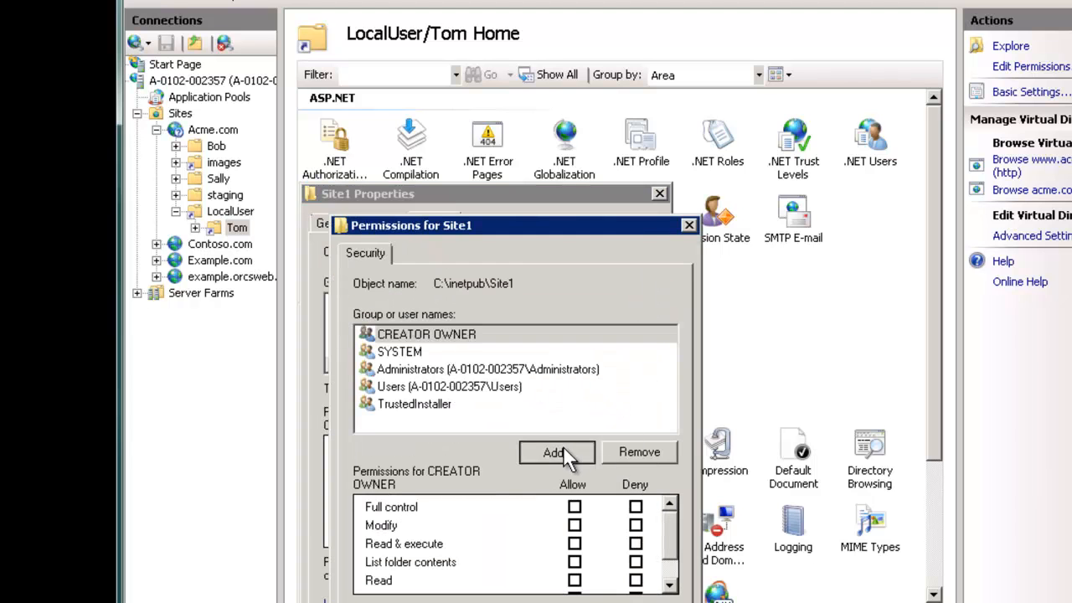
text(Tom)
key(Return)
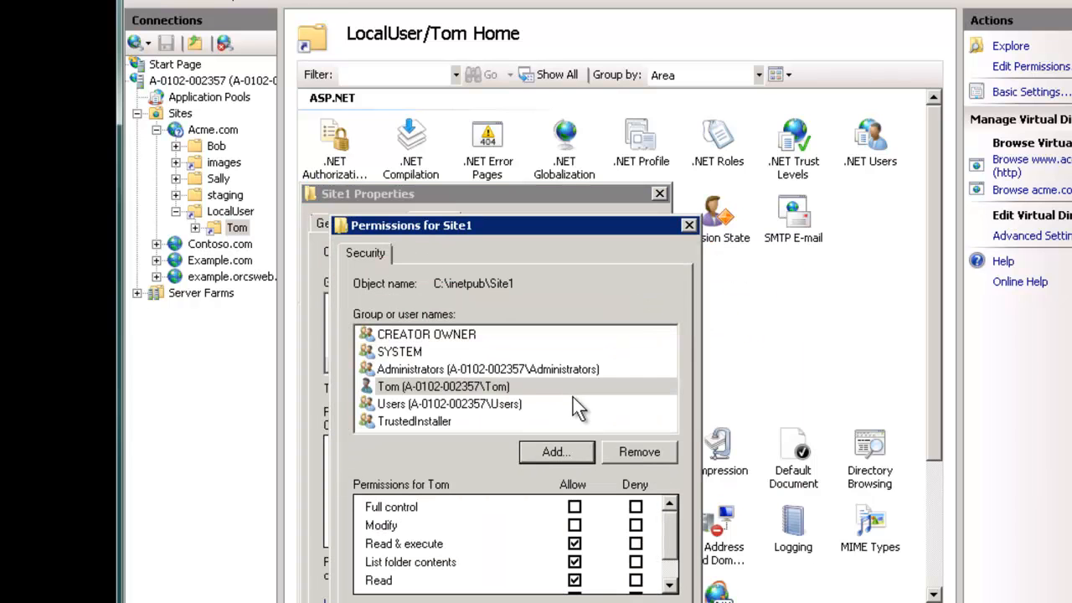
click(574, 526)
click(475, 602)
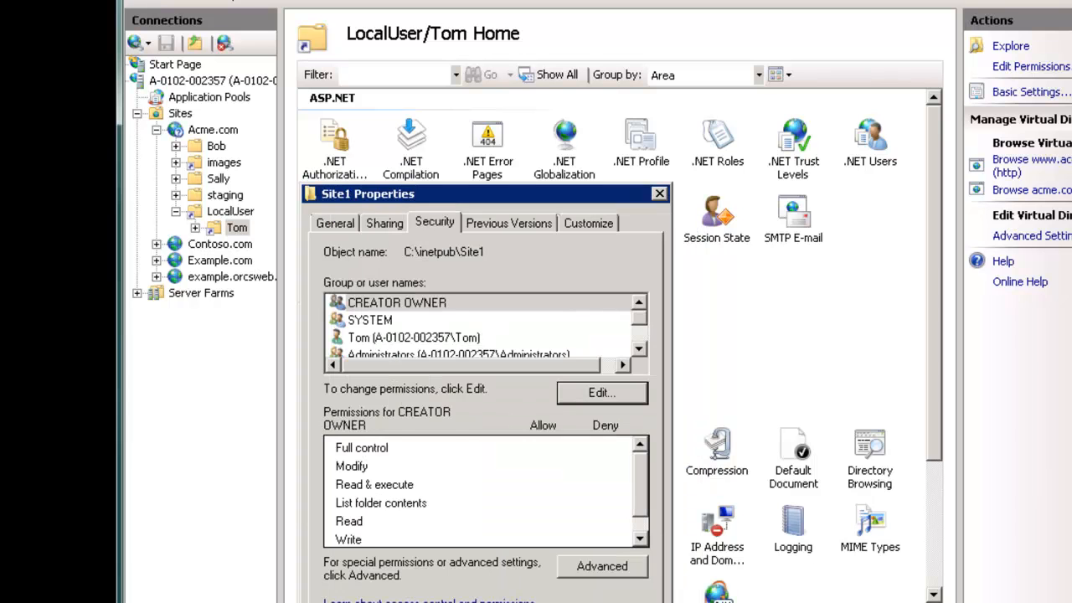
click(472, 602)
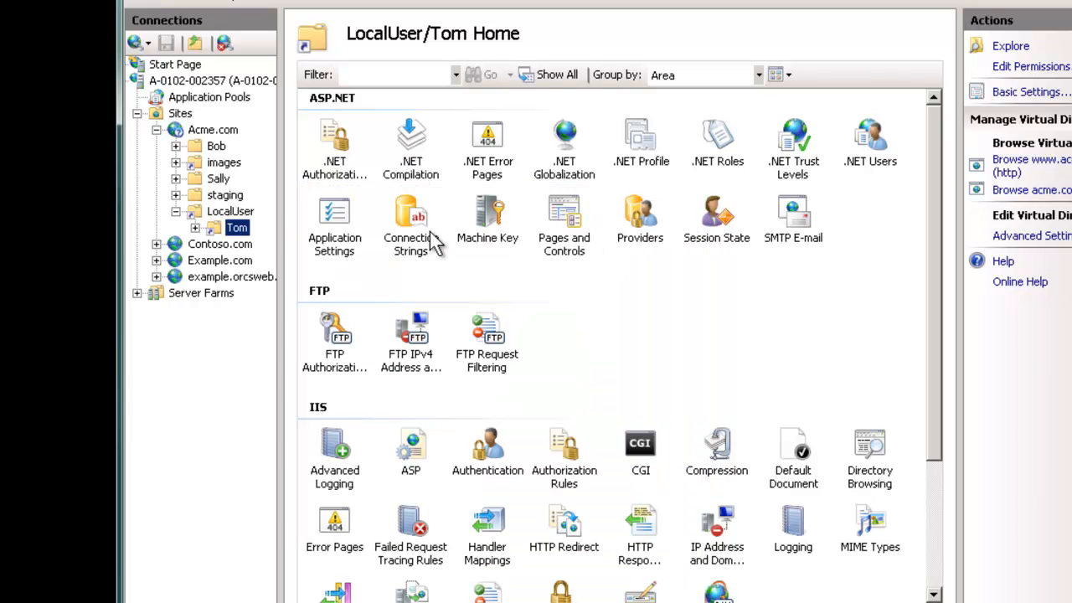
Step: Open Tom's Site1 folder in Explorer, creating and then deleting a stray new folder
right_click(237, 229)
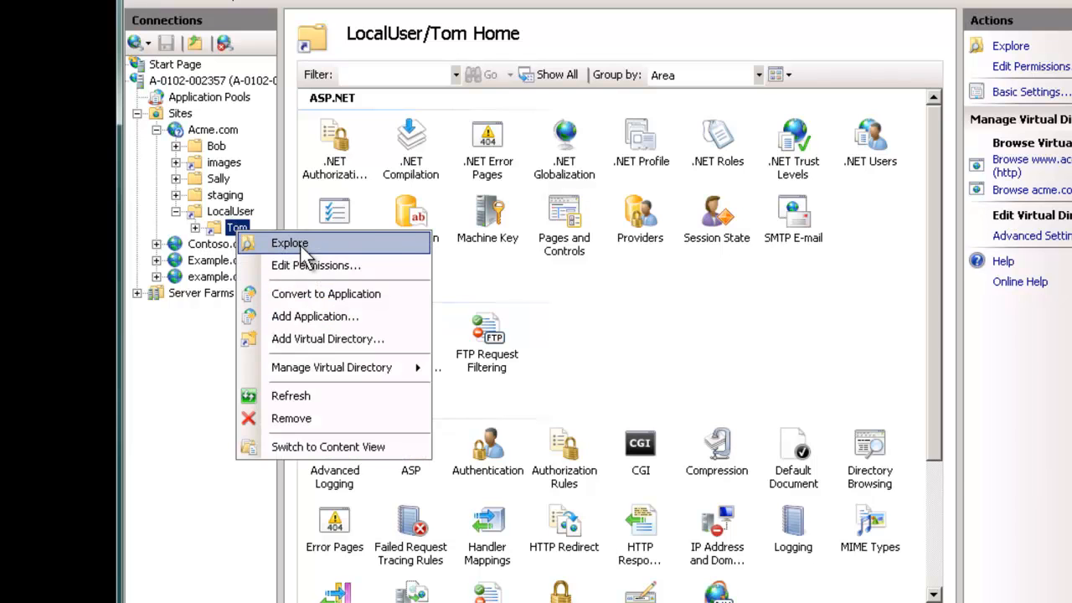
click(289, 243)
key(ctrl+shift+n)
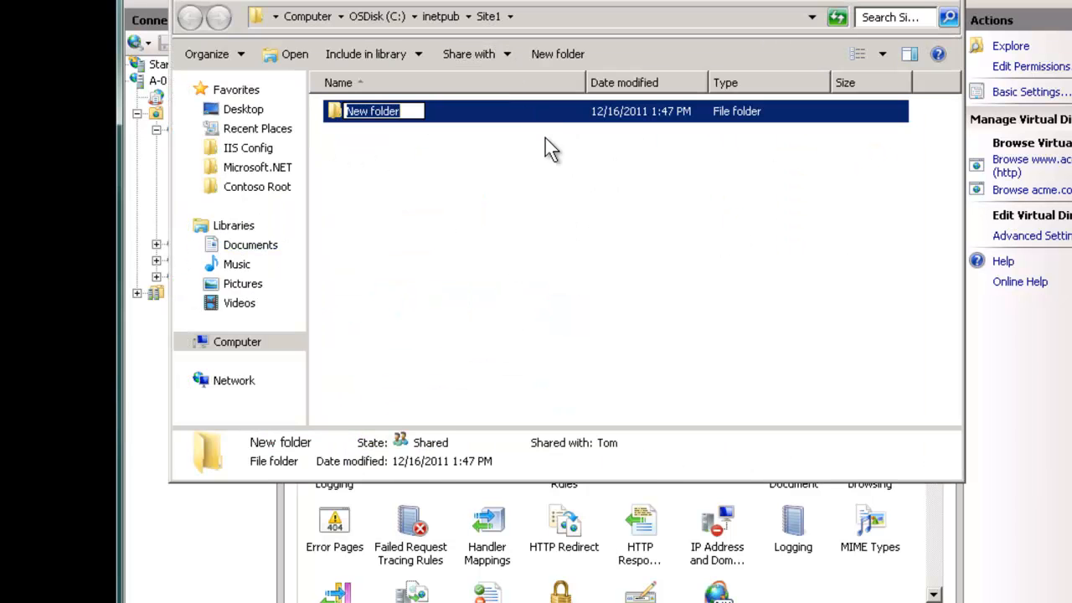
key(Return)
key(Delete)
click(732, 379)
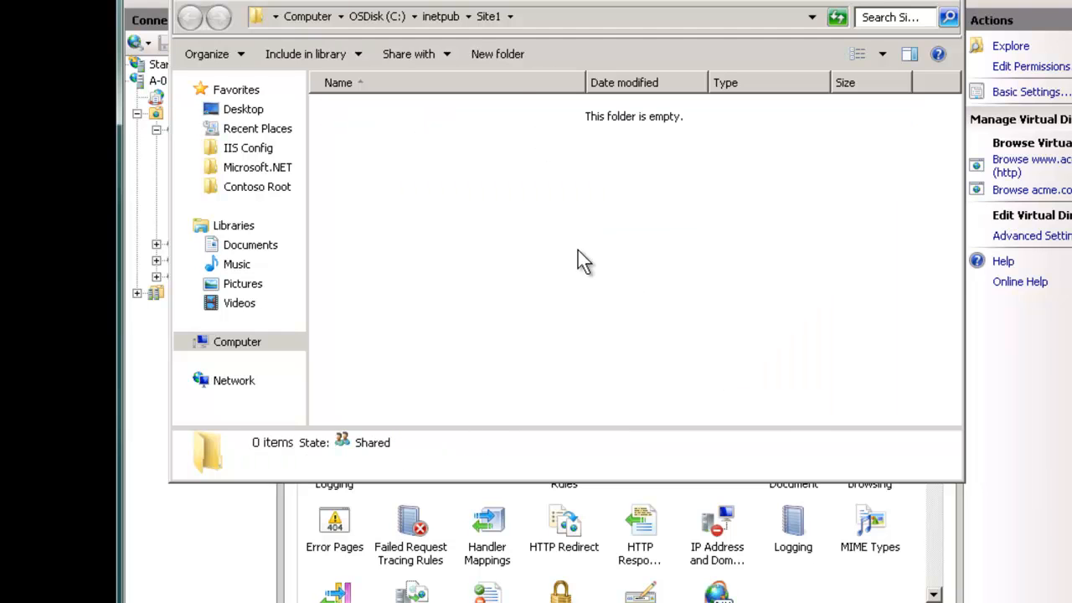
Step: Create an empty text document named 'in site1.txt' in Site1
right_click(578, 250)
mouse_move(711, 454)
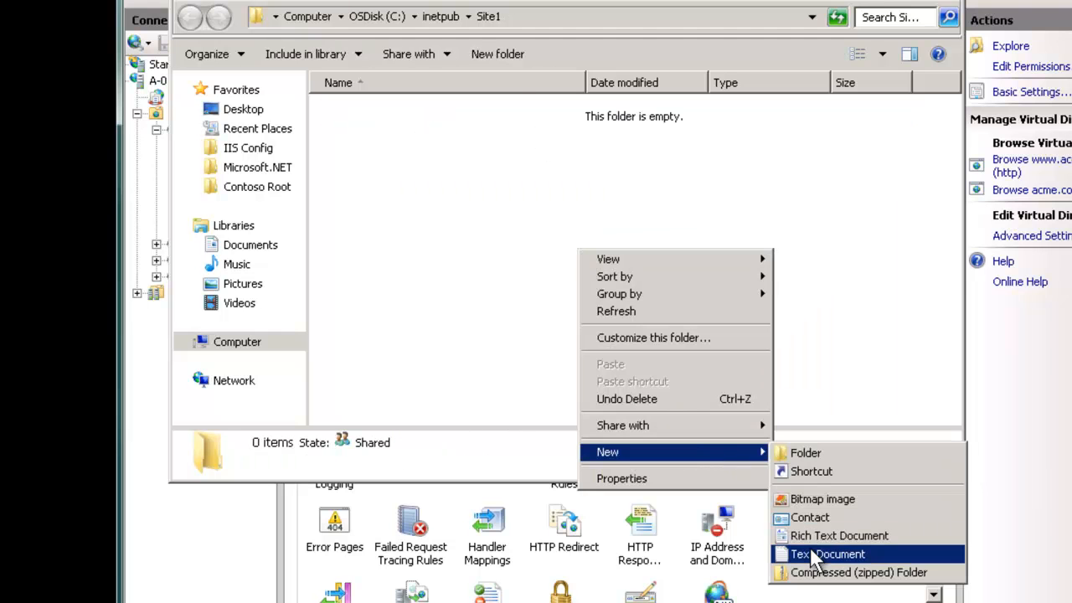
click(829, 555)
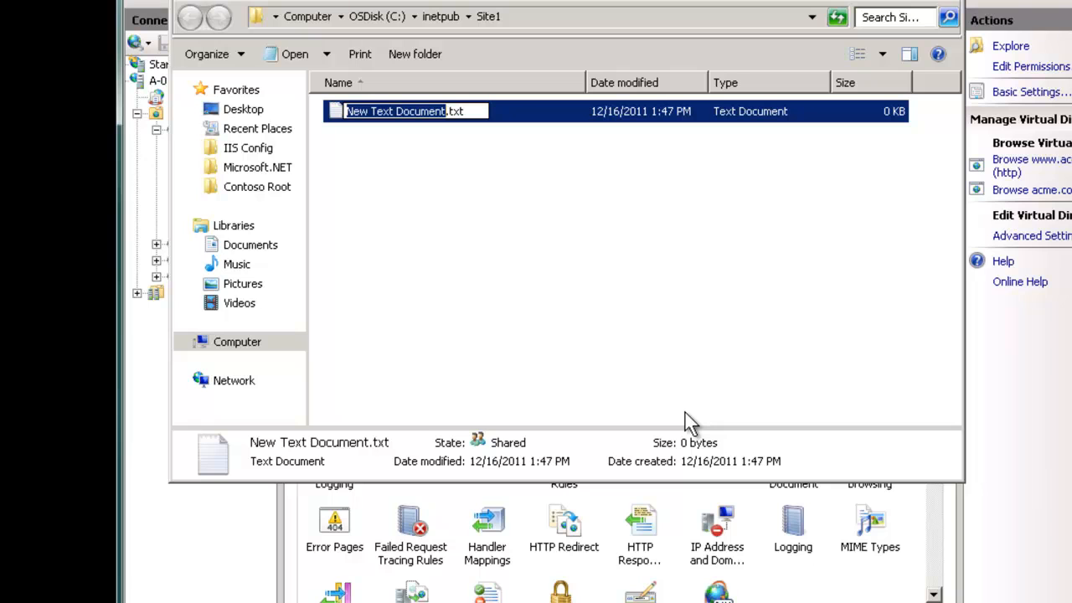
text(in site1)
key(Return)
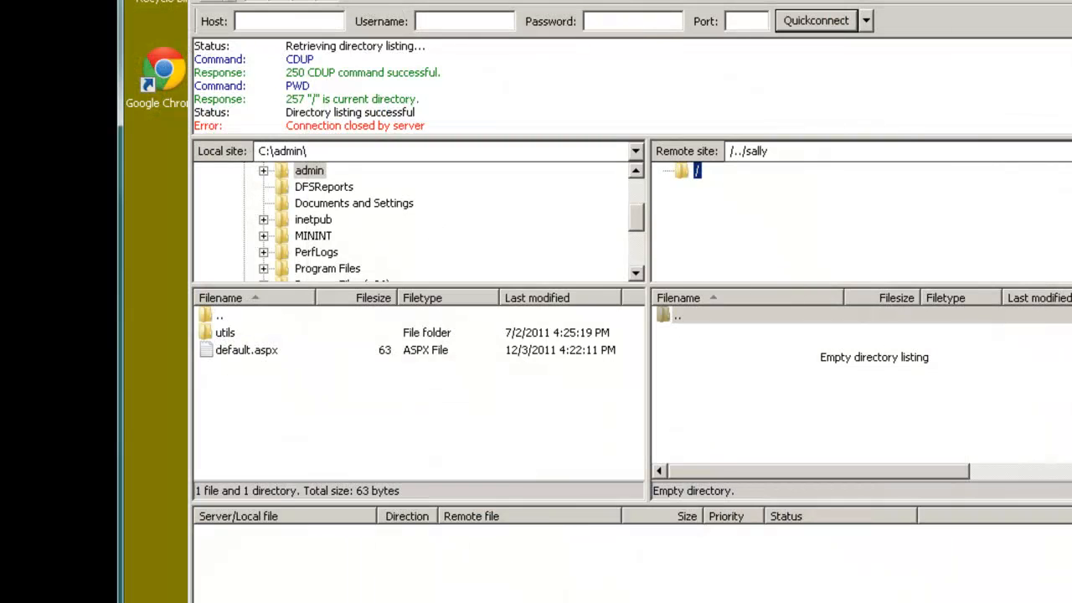
Step: Connect as tom to the saved FTP site at 10.240.5.22 in a new FileZilla tab
click(228, 5)
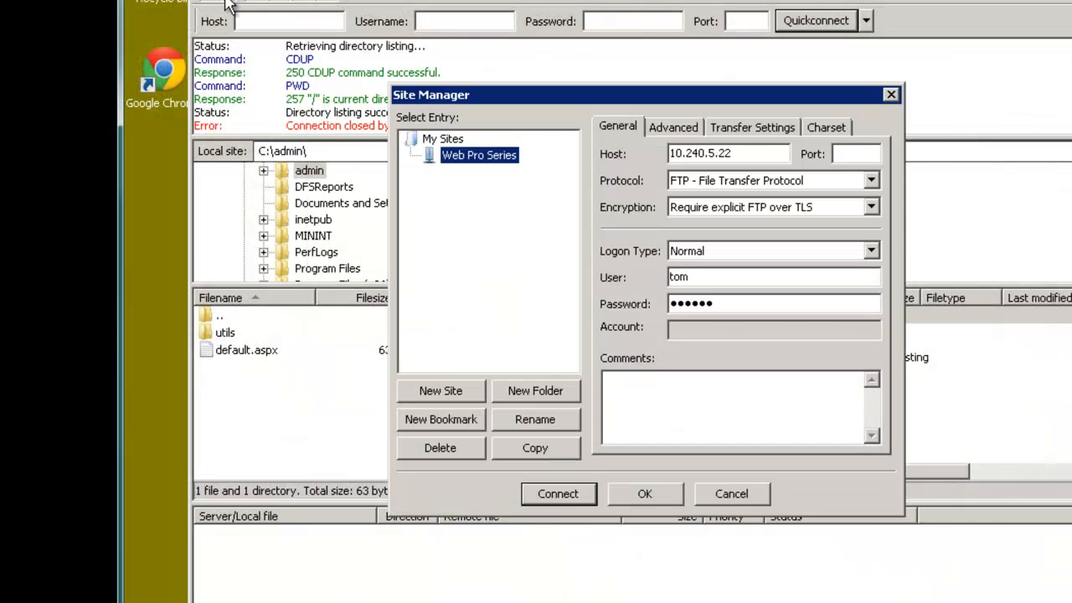
click(555, 494)
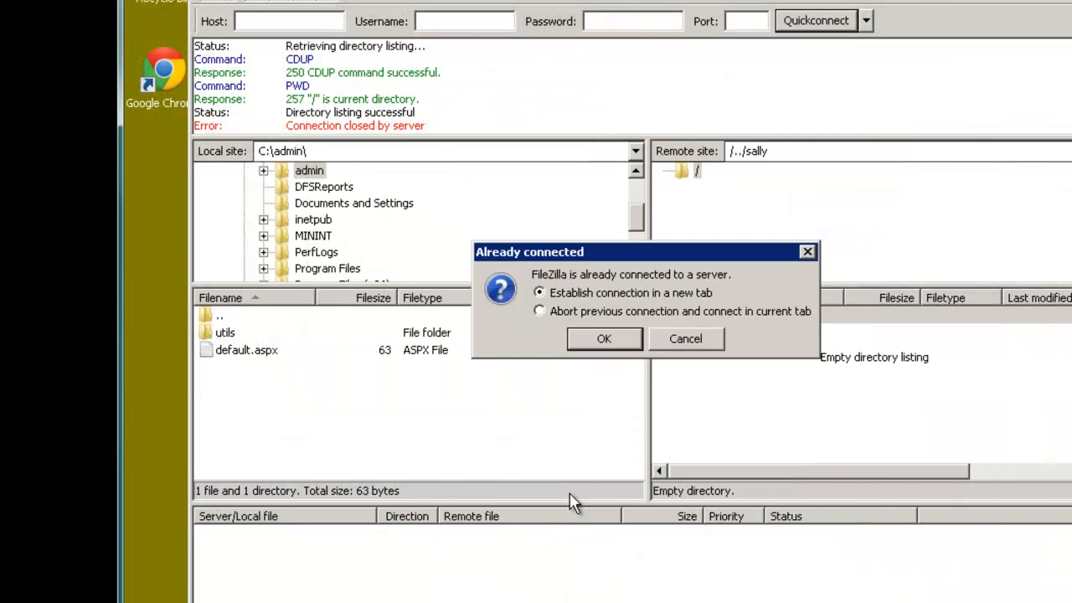
click(604, 339)
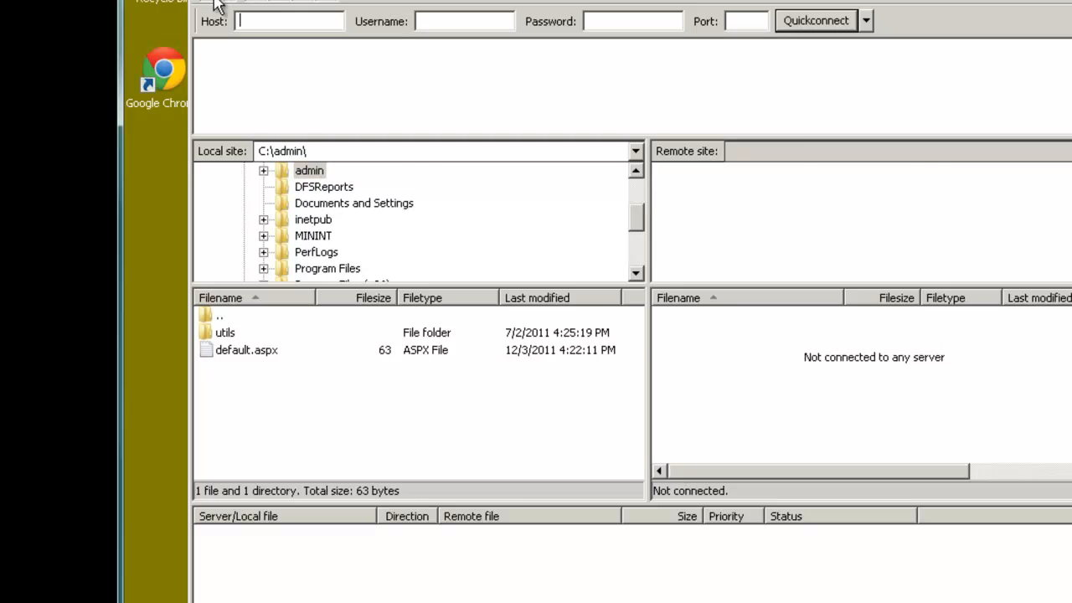
click(216, 3)
click(556, 493)
Step: Confirm the root lists only in site1.txt and that '..' cannot go above it
click(677, 335)
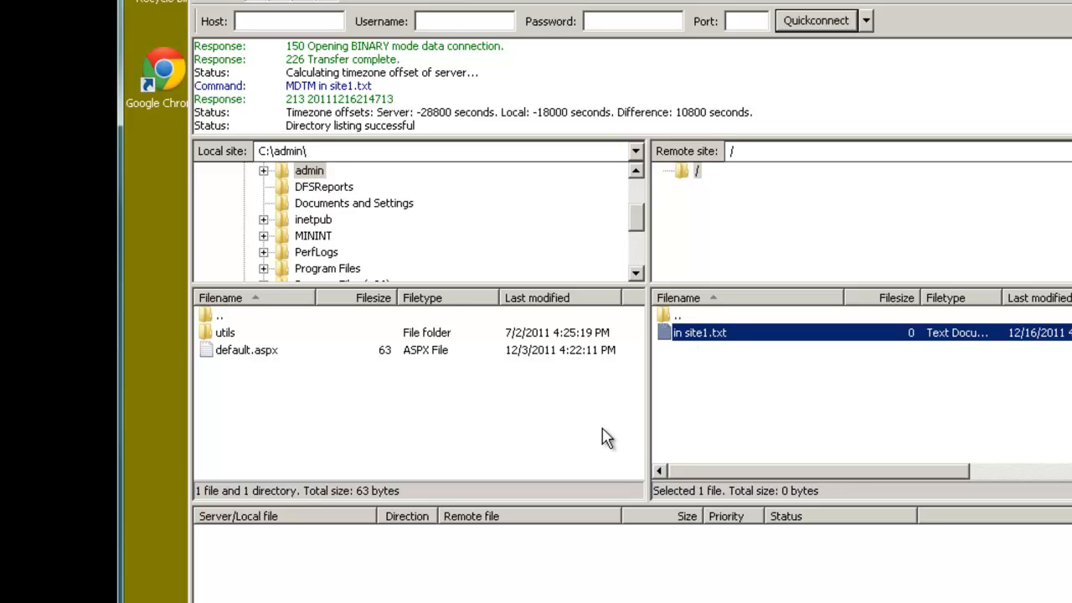
click(740, 151)
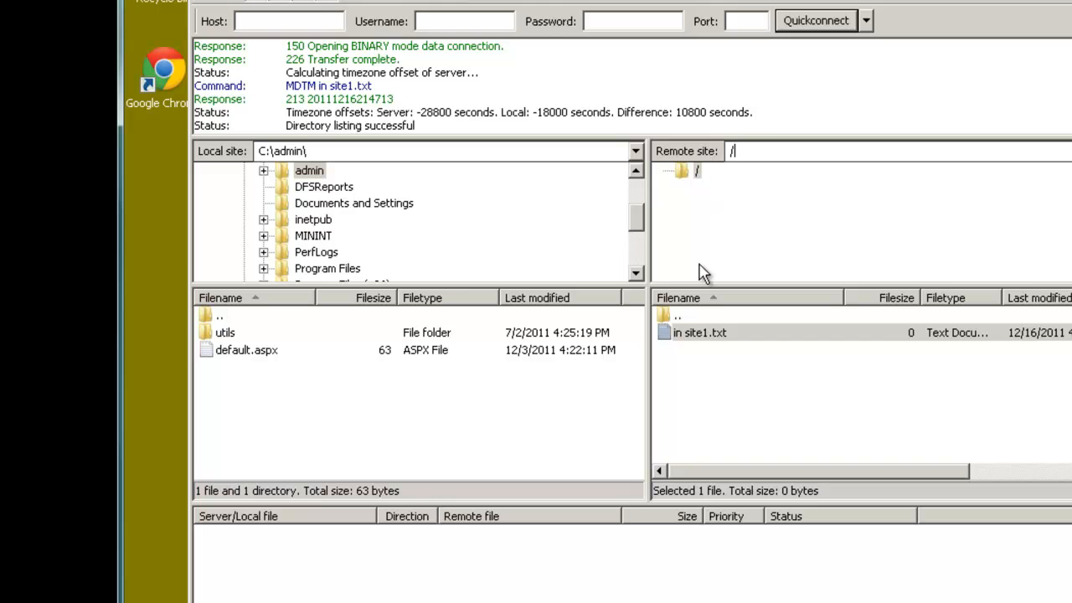
double_click(680, 316)
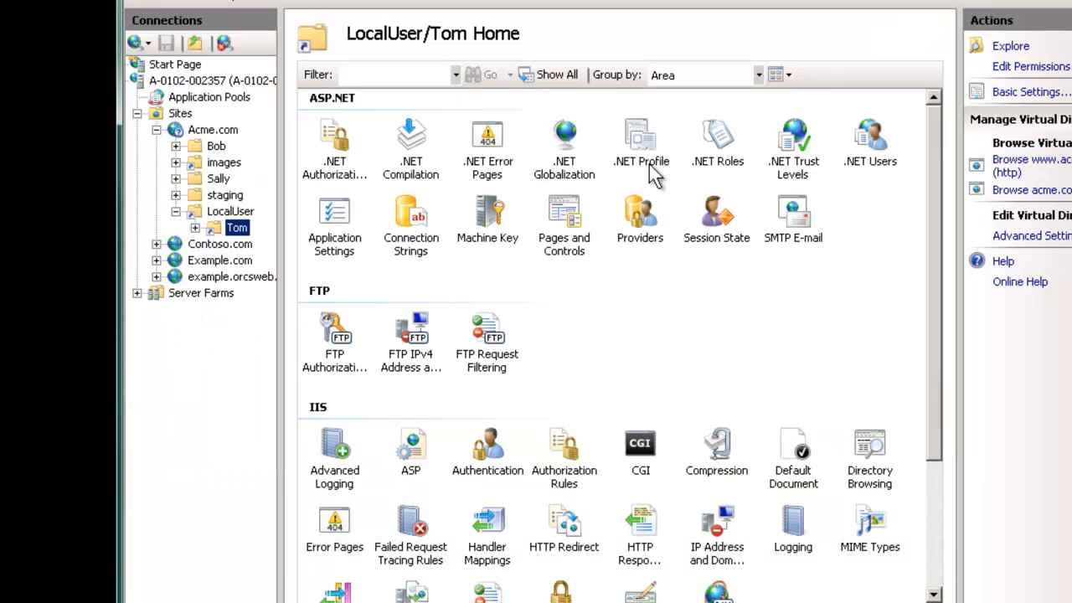
click(233, 214)
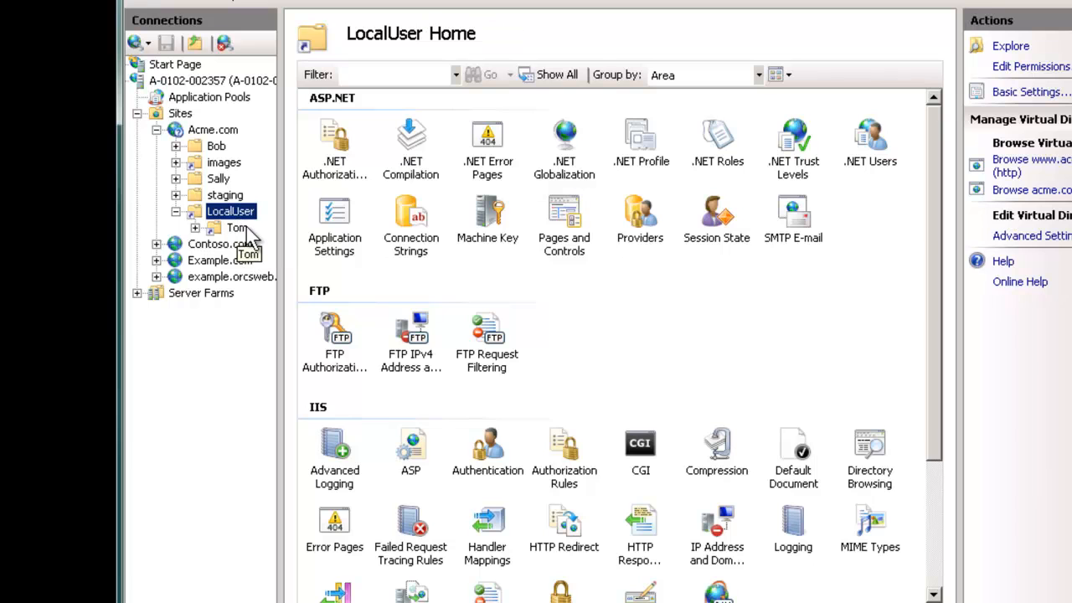
Step: Open LocalUser's LocalUserDummyRoot folder to confirm it is empty, then reselect Tom
click(238, 231)
right_click(242, 231)
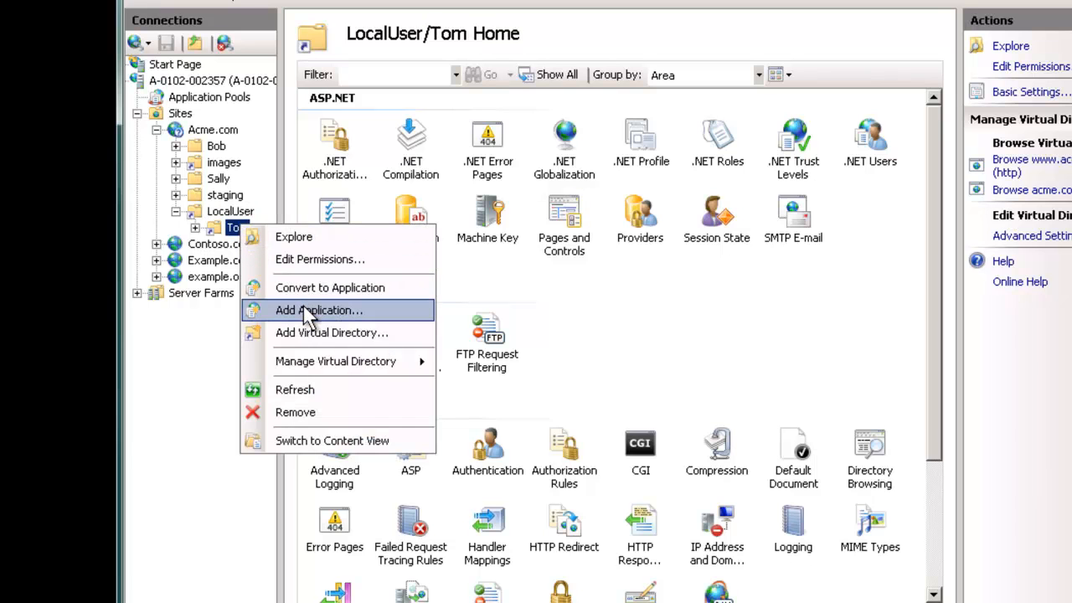
click(229, 211)
right_click(232, 213)
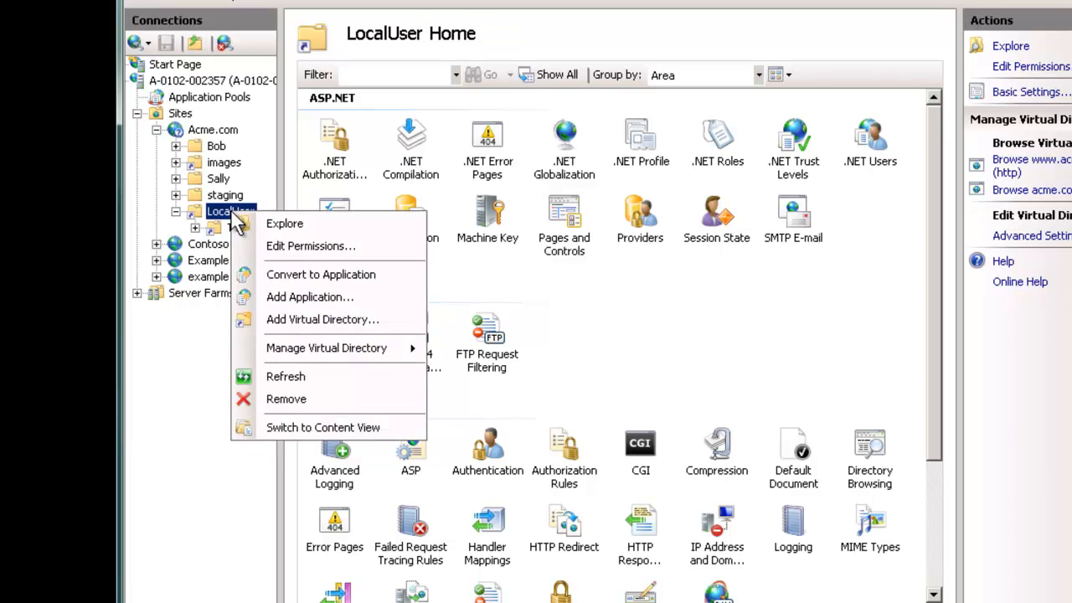
click(285, 224)
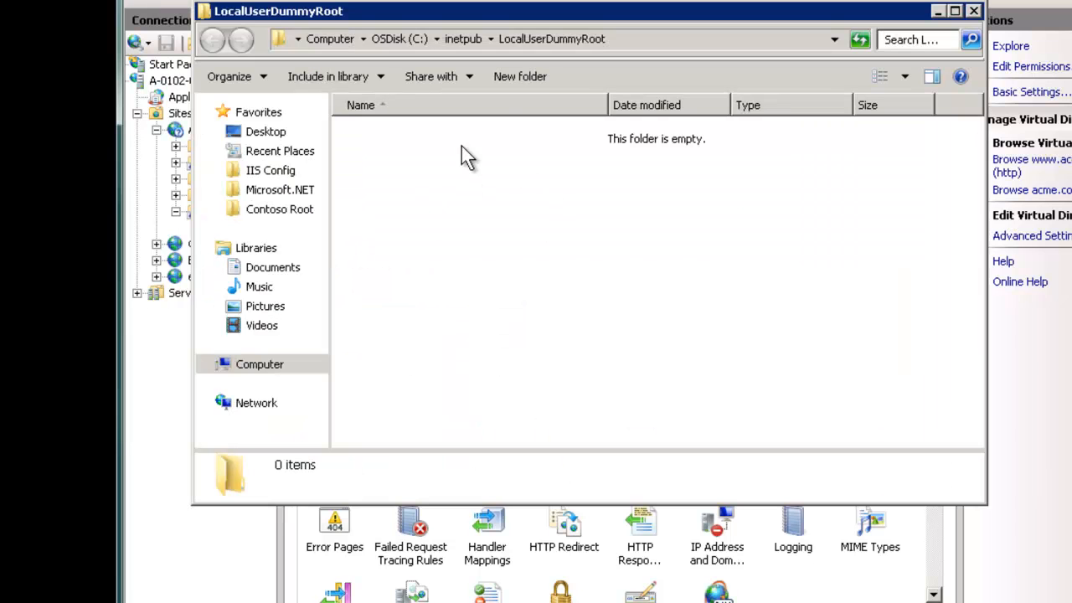
click(973, 11)
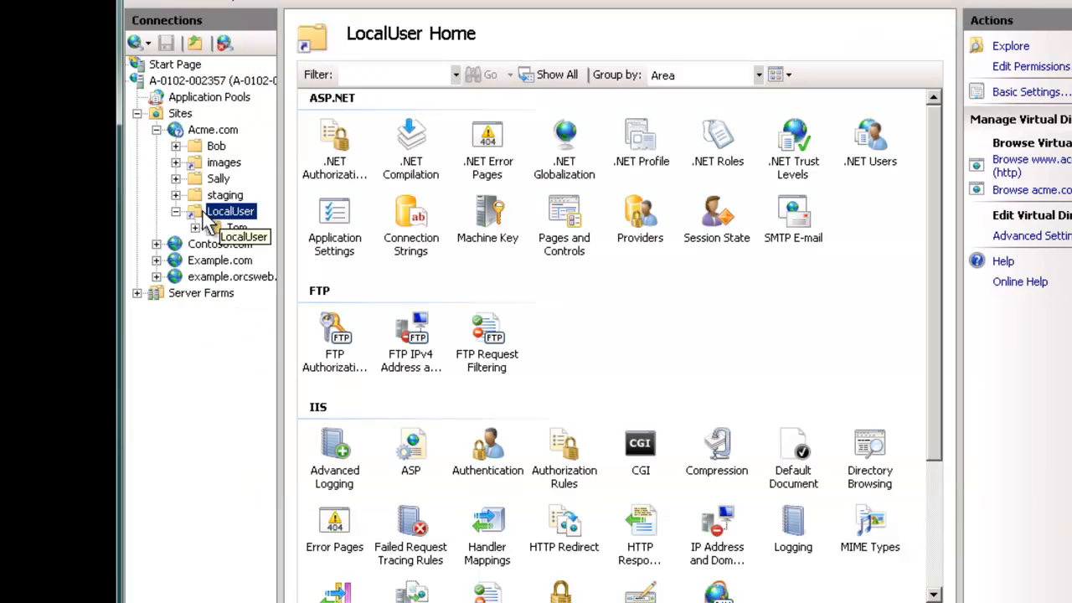
click(237, 230)
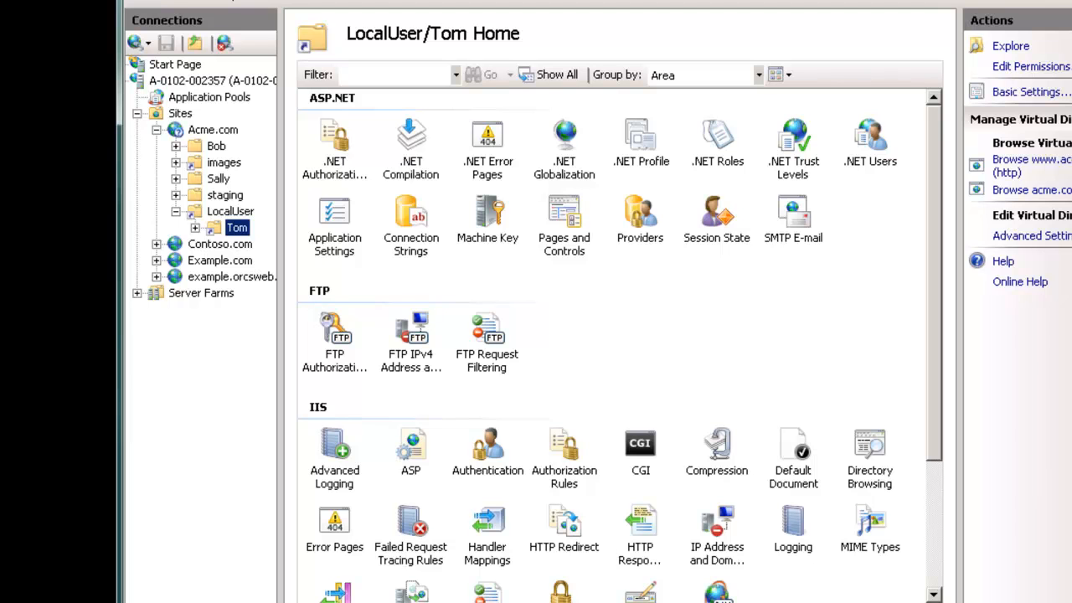
key(super)
Step: In Computer Management, go to Local Users and Groups > Users and start a new user
mouse_move(469, 467)
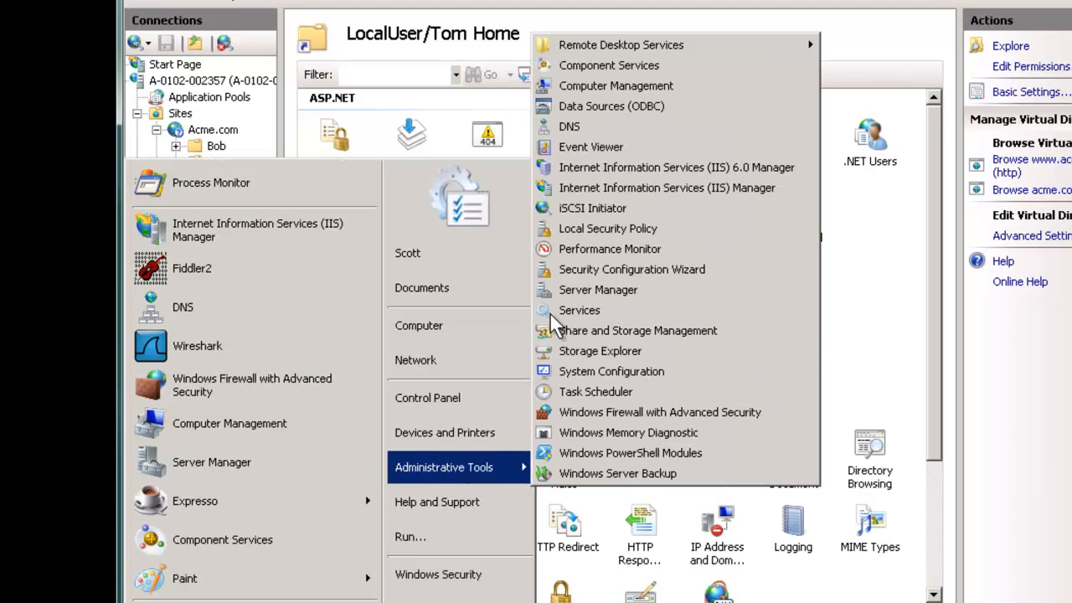
click(594, 87)
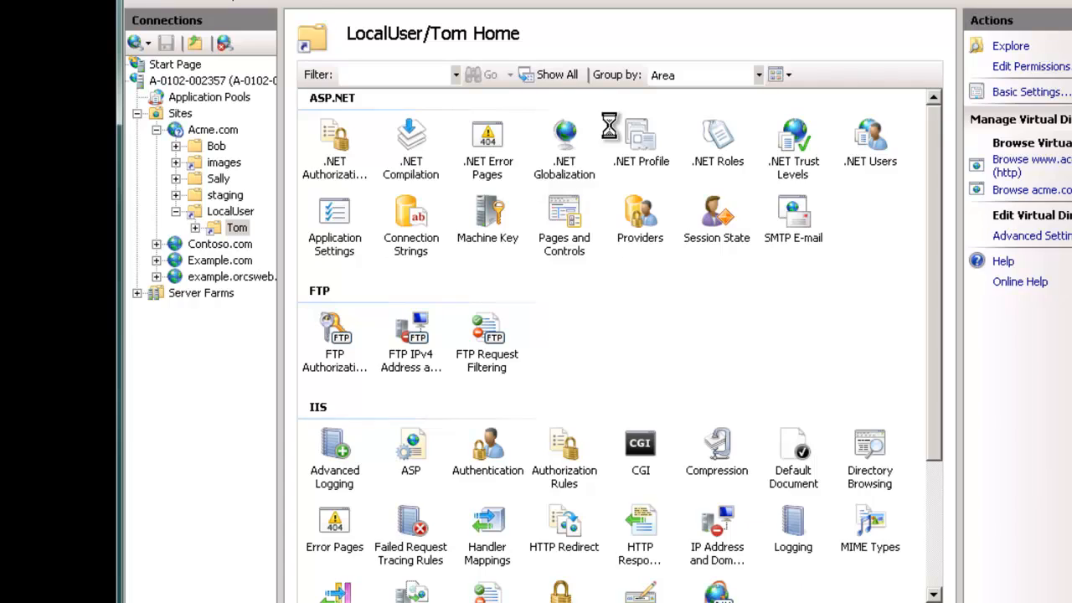
click(243, 113)
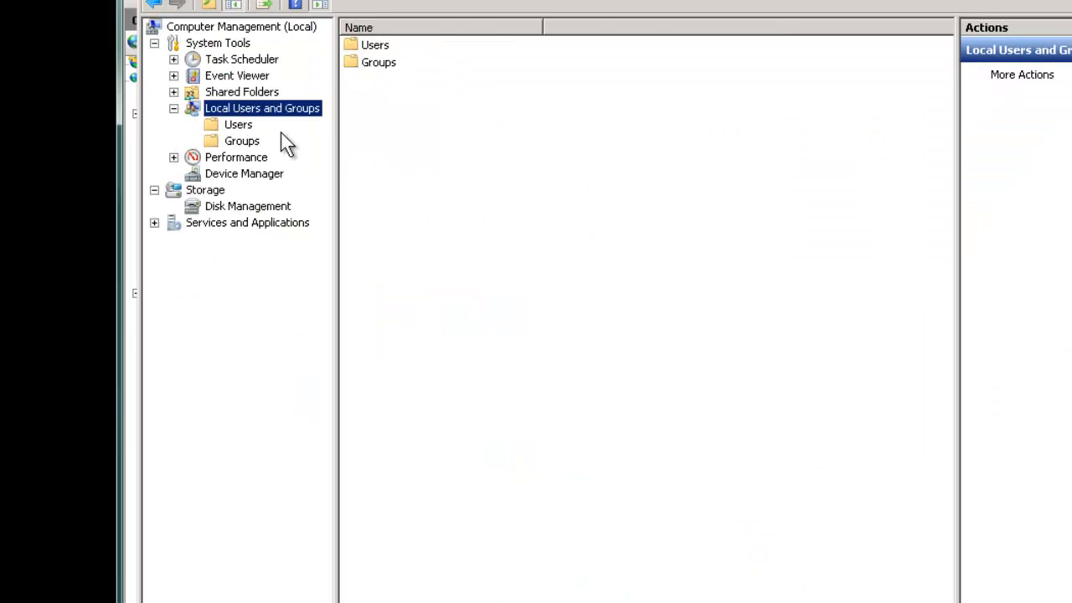
click(237, 125)
right_click(451, 291)
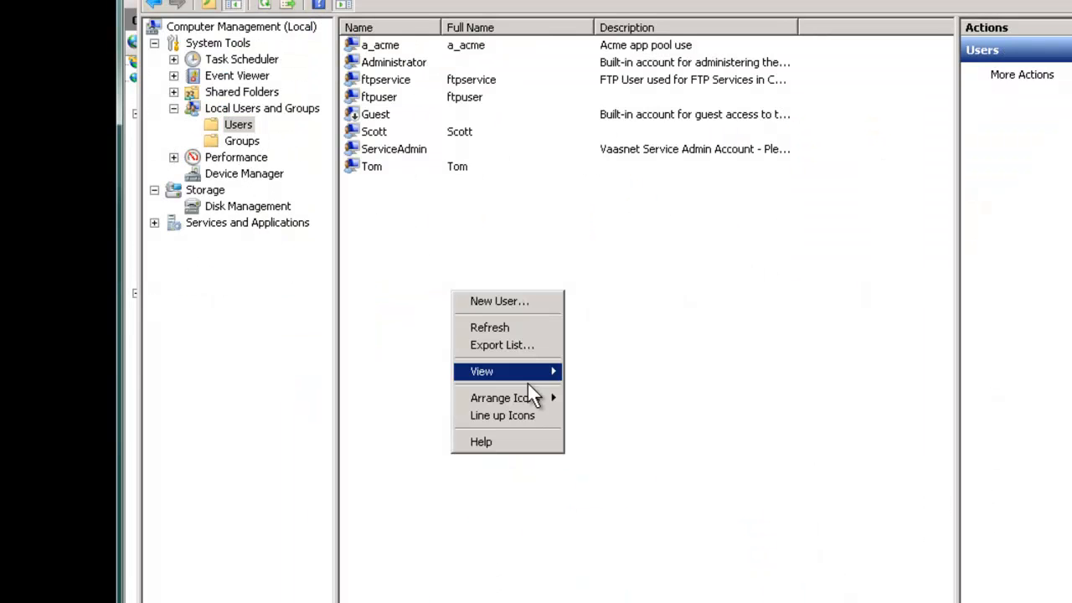
click(494, 301)
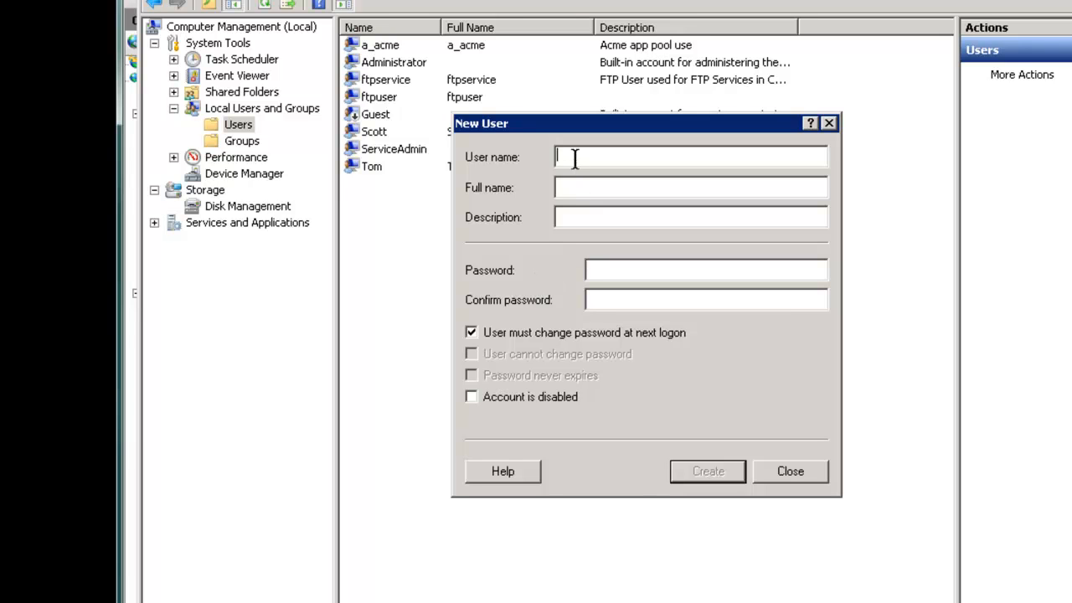
Step: Create user 'Designer' with a never-expiring password and no change required at logon
text(Designer)
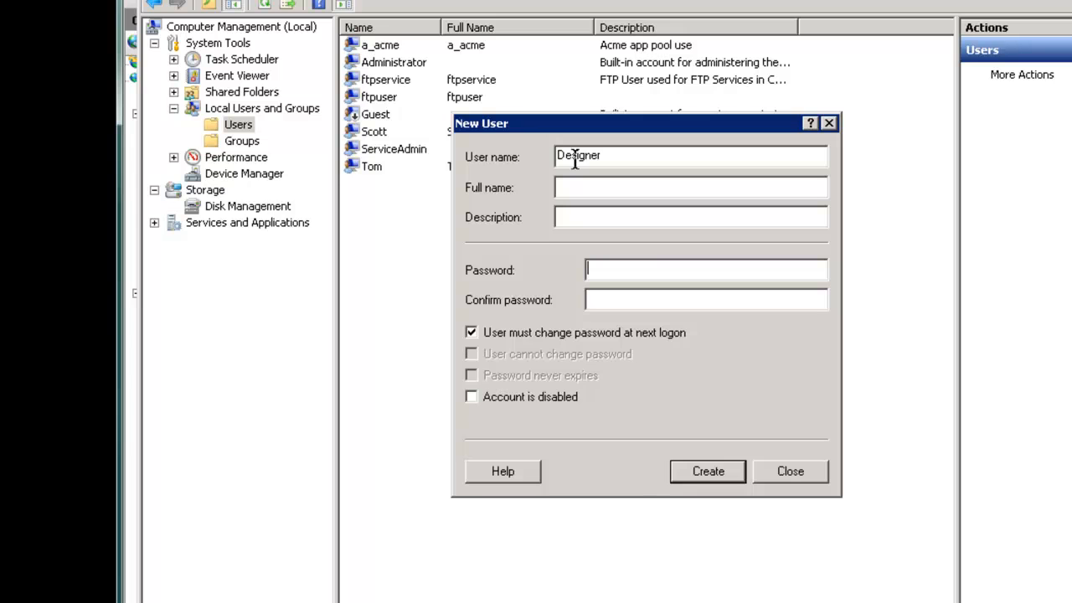
text(••••••••)
key(Tab)
key(space)
key(Tab)
key(Tab)
key(space)
key(Return)
click(764, 469)
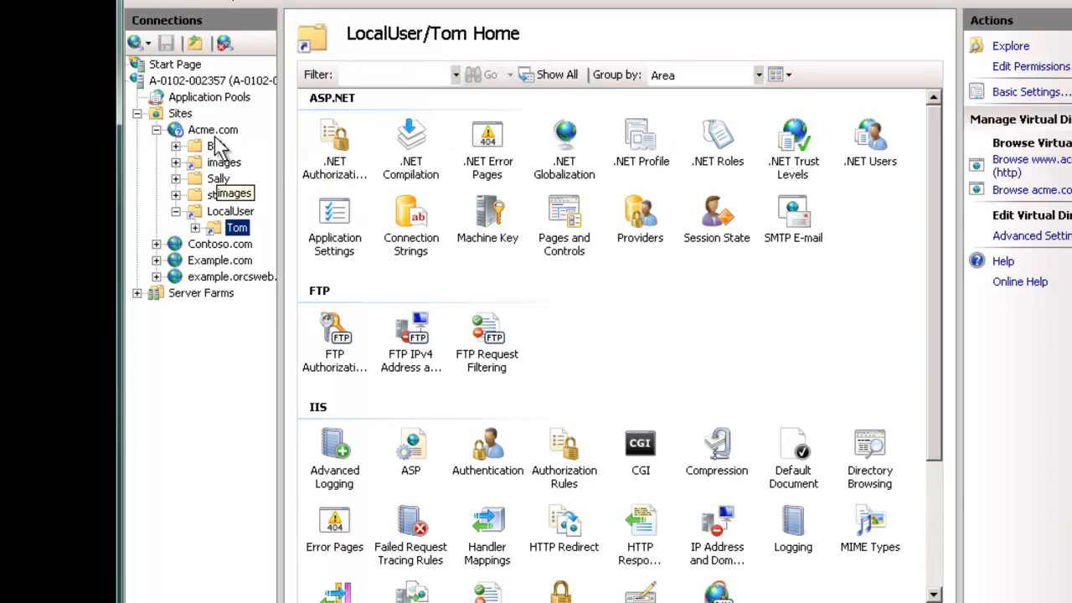
Step: Review Acme.com's FTP authorization rules, including the designer allow rule, and its User Isolation setting
click(213, 130)
click(416, 328)
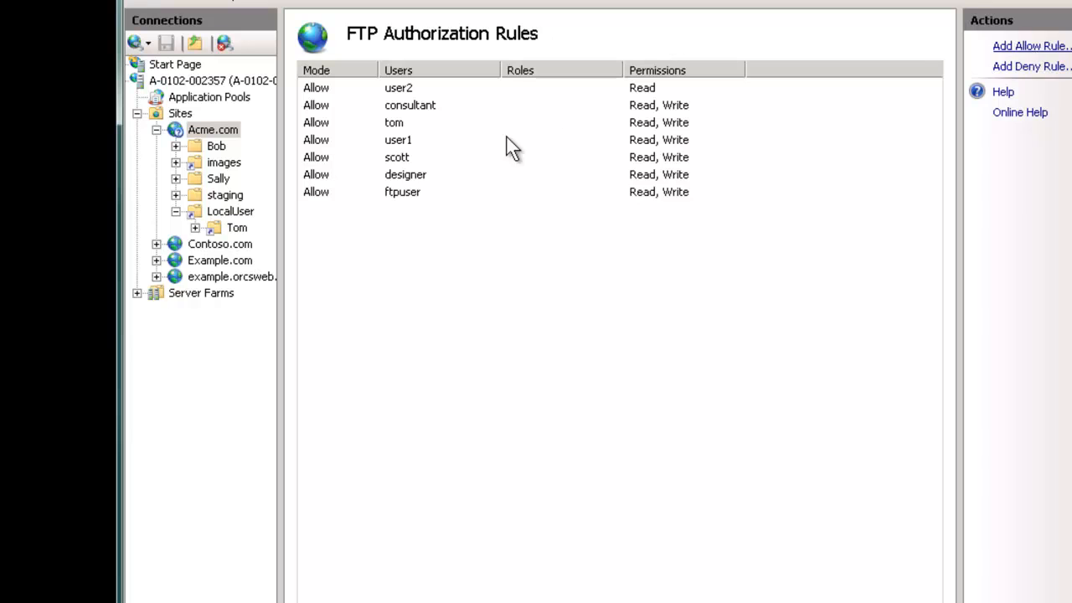
click(555, 178)
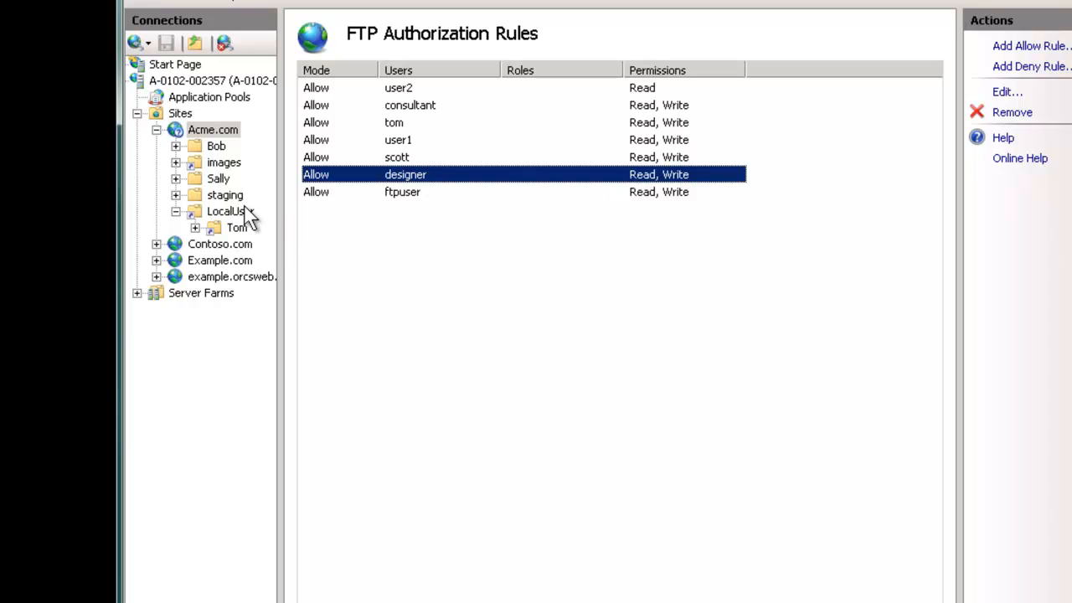
click(212, 134)
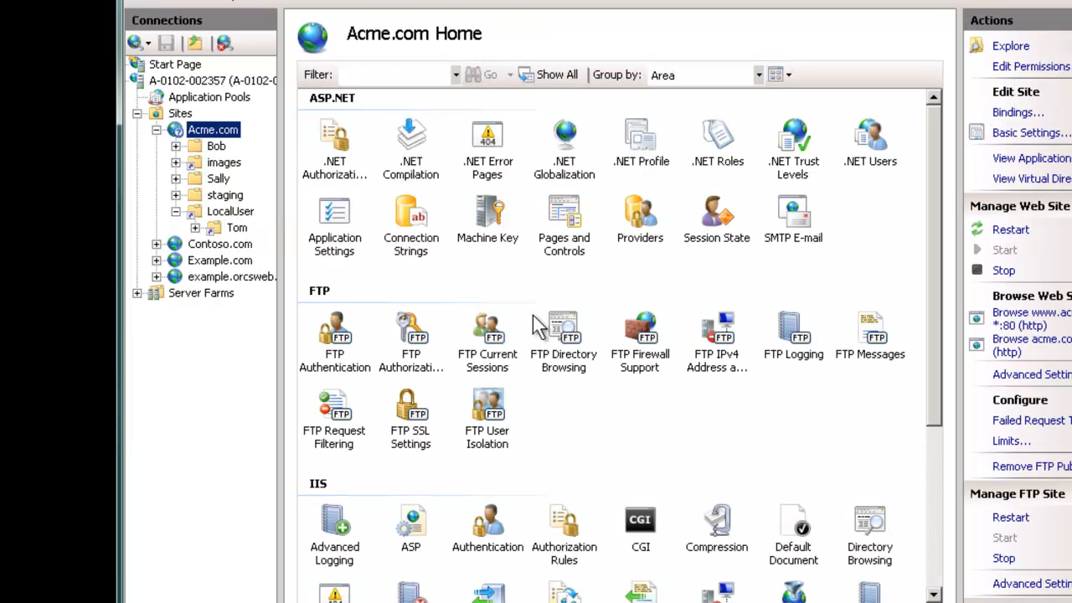
double_click(494, 423)
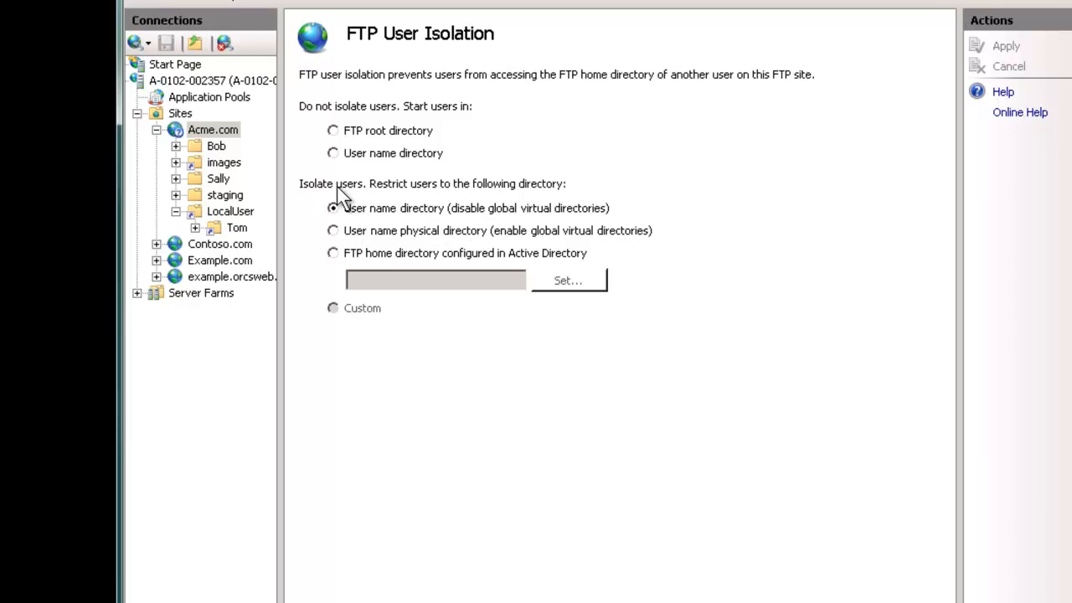
click(234, 215)
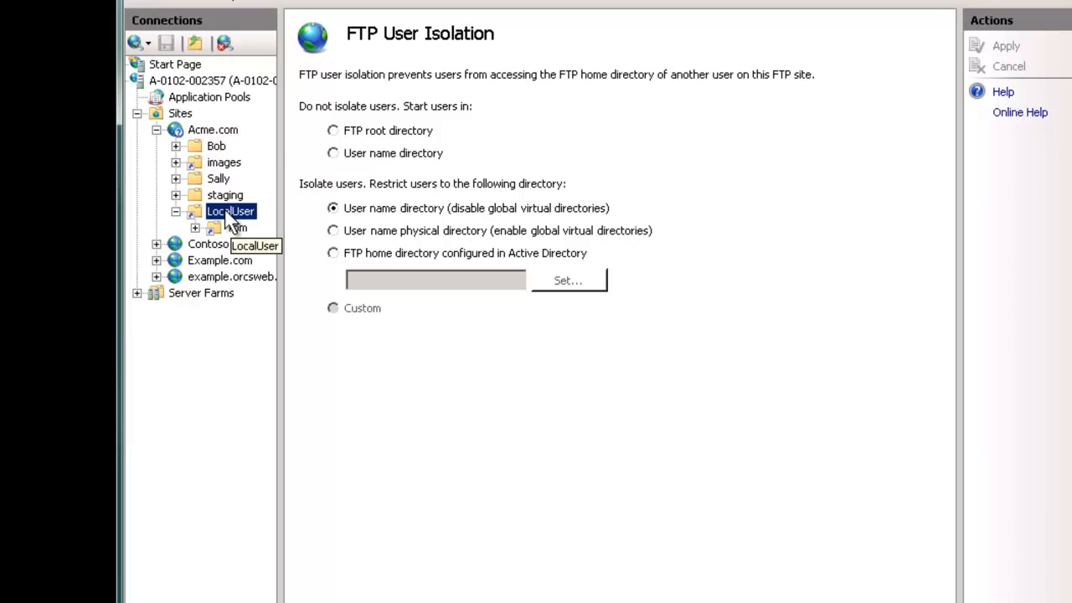
Step: Create the 'designer' virtual directory under LocalUser, mapped to the C:\inetpub\Acme.com folder
right_click(230, 214)
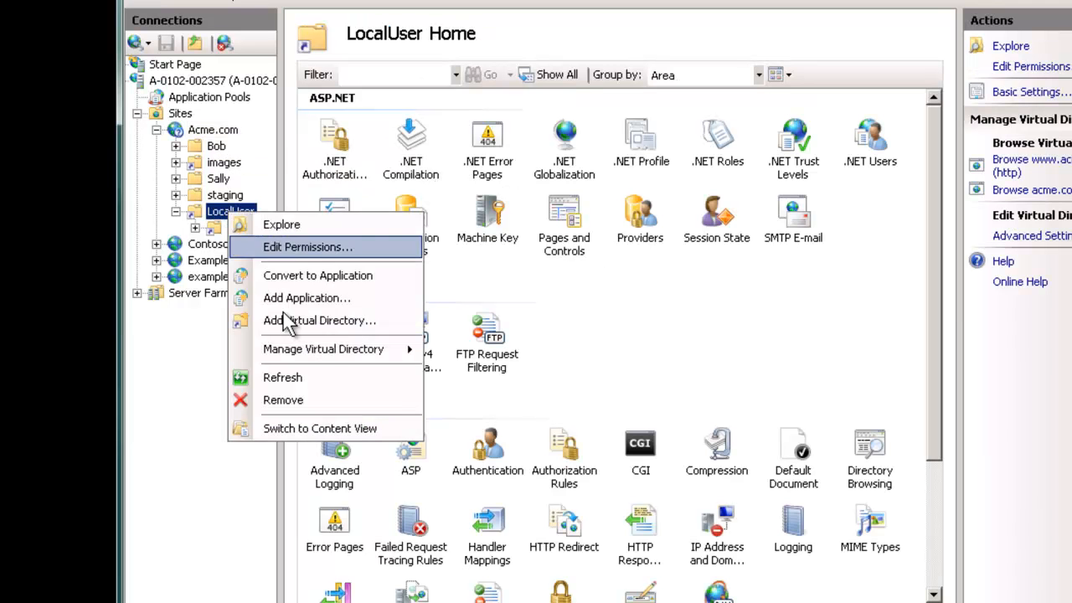
mouse_move(318, 348)
click(323, 318)
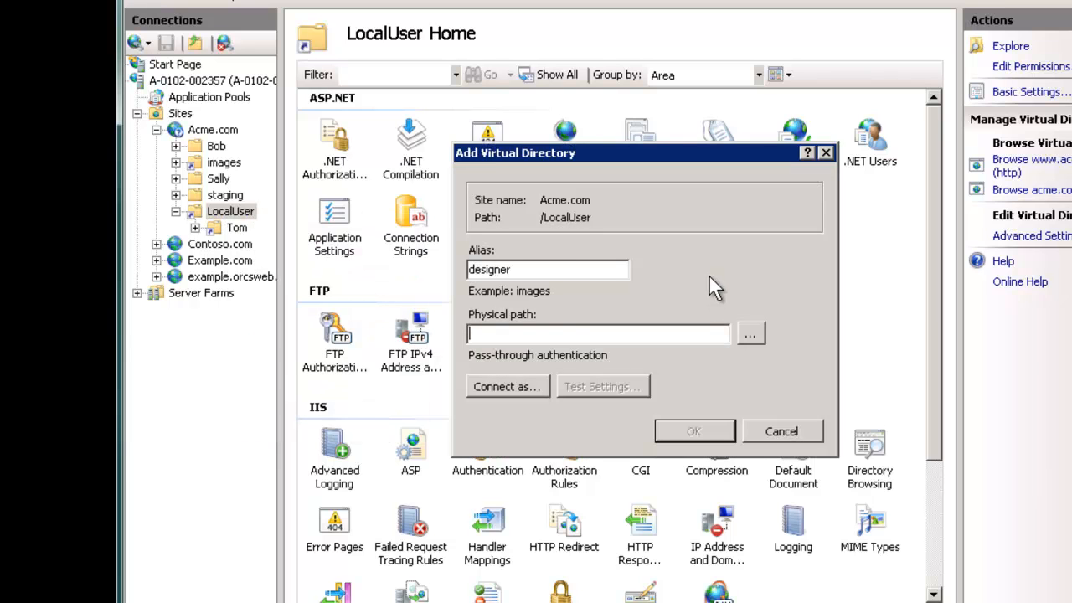
click(749, 334)
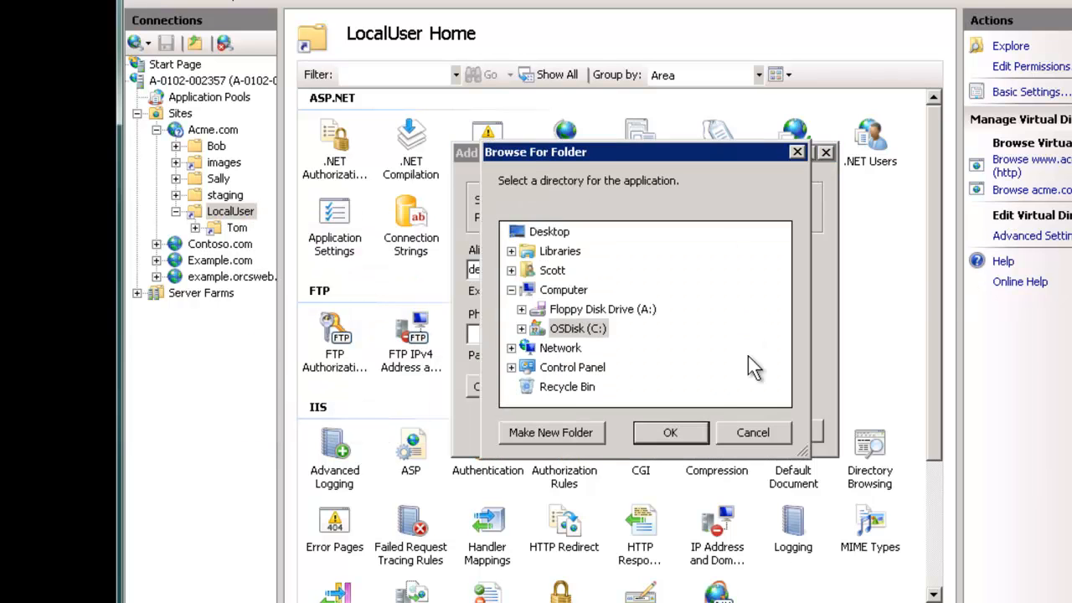
double_click(578, 328)
double_click(582, 348)
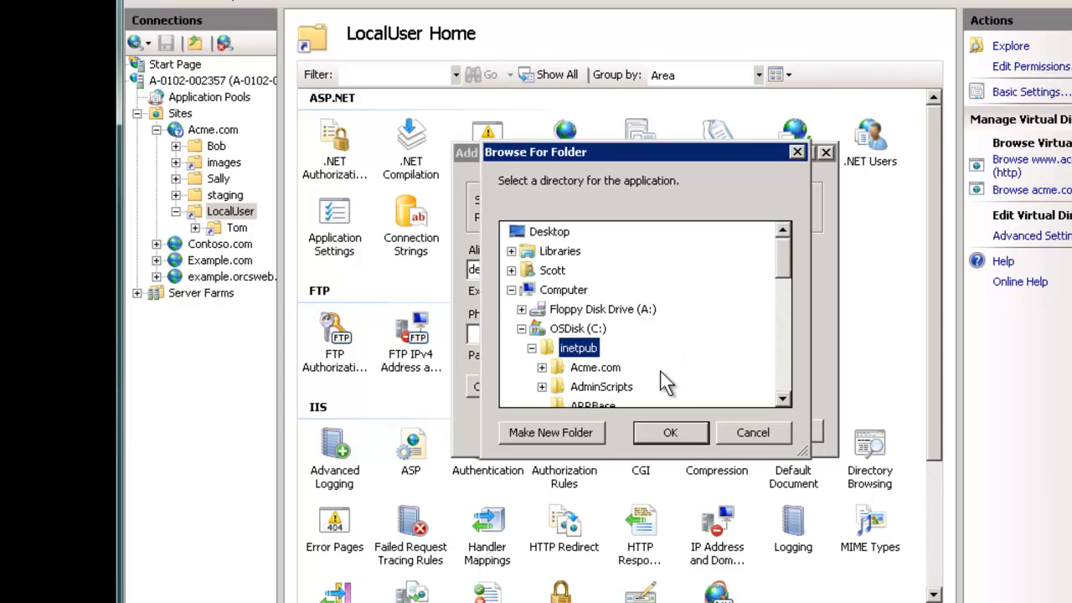
scroll(662, 372, down, 2)
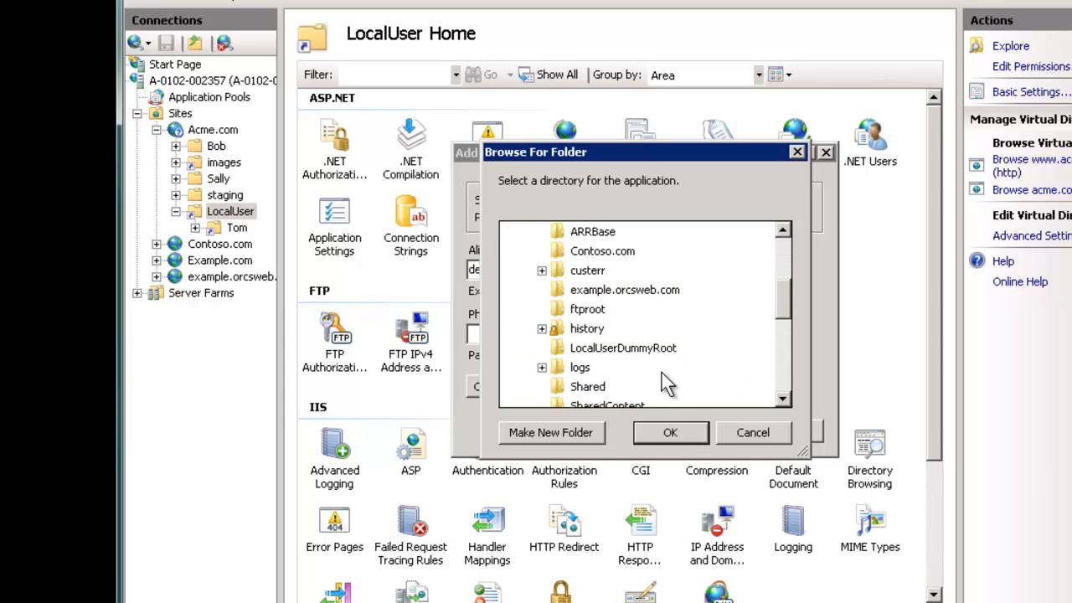
scroll(662, 372, up, 2)
double_click(594, 307)
scroll(670, 423, up, 1)
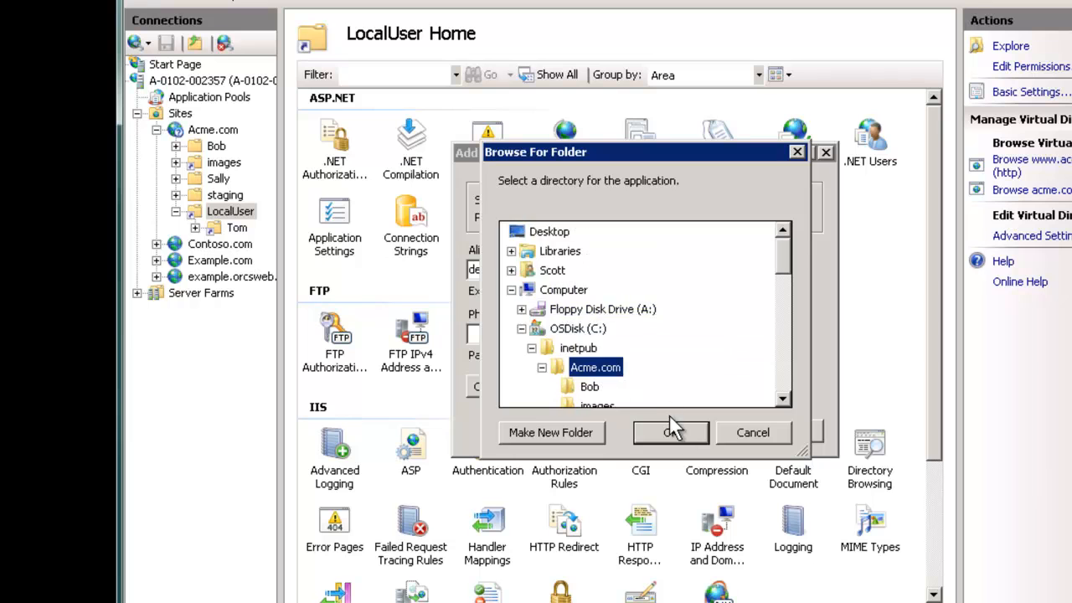
click(672, 432)
click(692, 433)
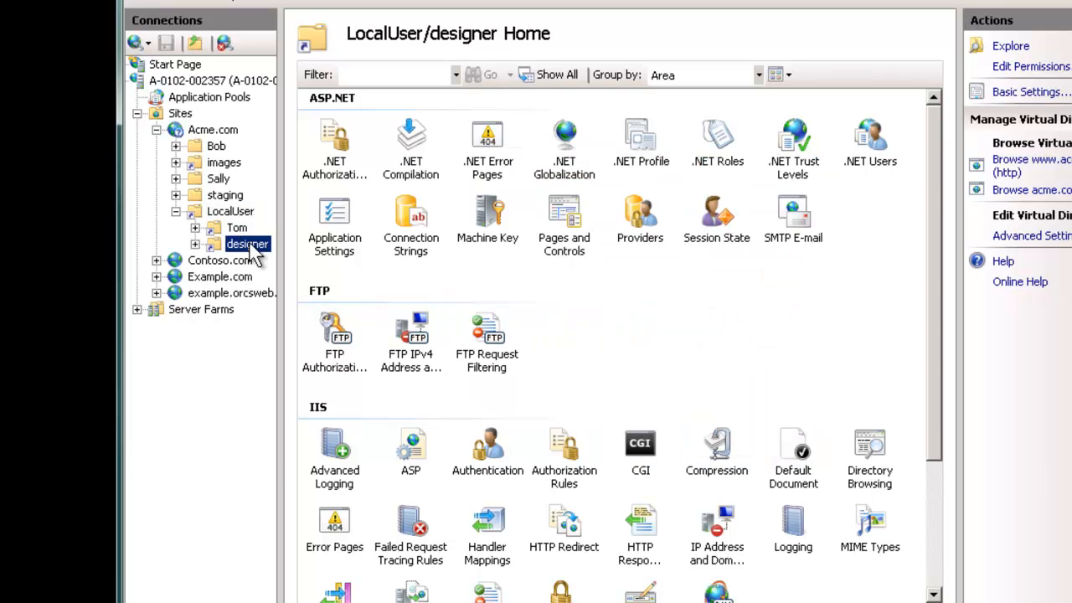
Step: From designer's Edit Permissions, add the designer account to the Acme.com folder's security list with Modify access
right_click(249, 248)
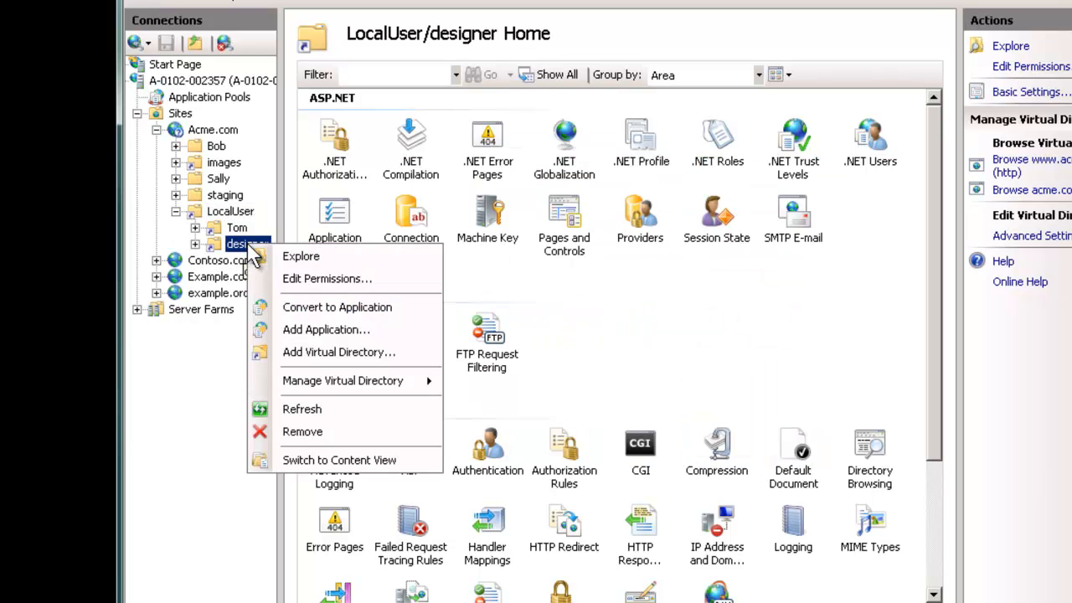
click(327, 279)
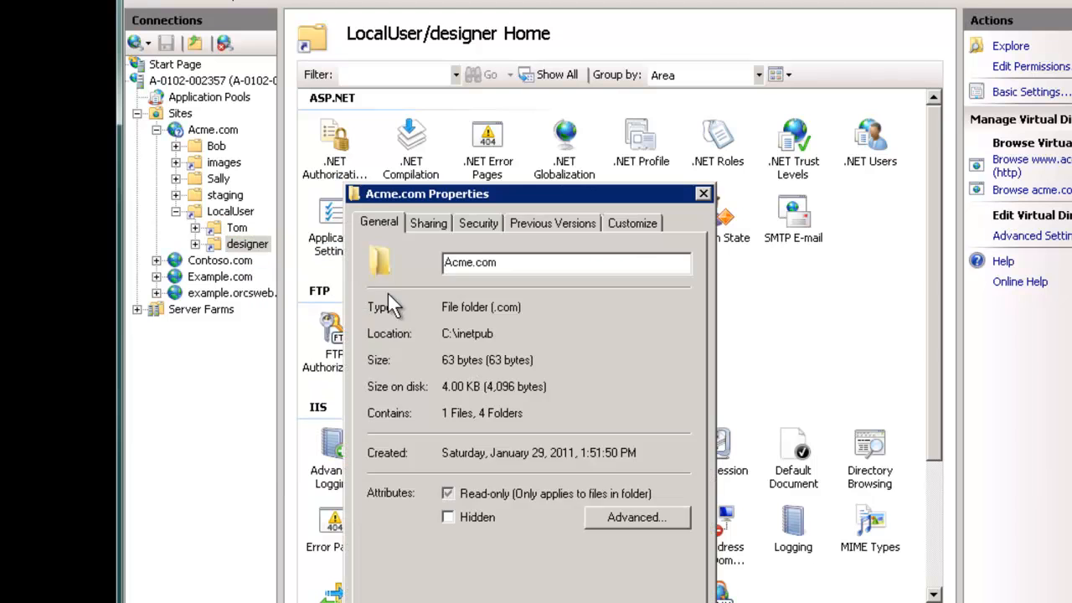
click(469, 222)
click(644, 394)
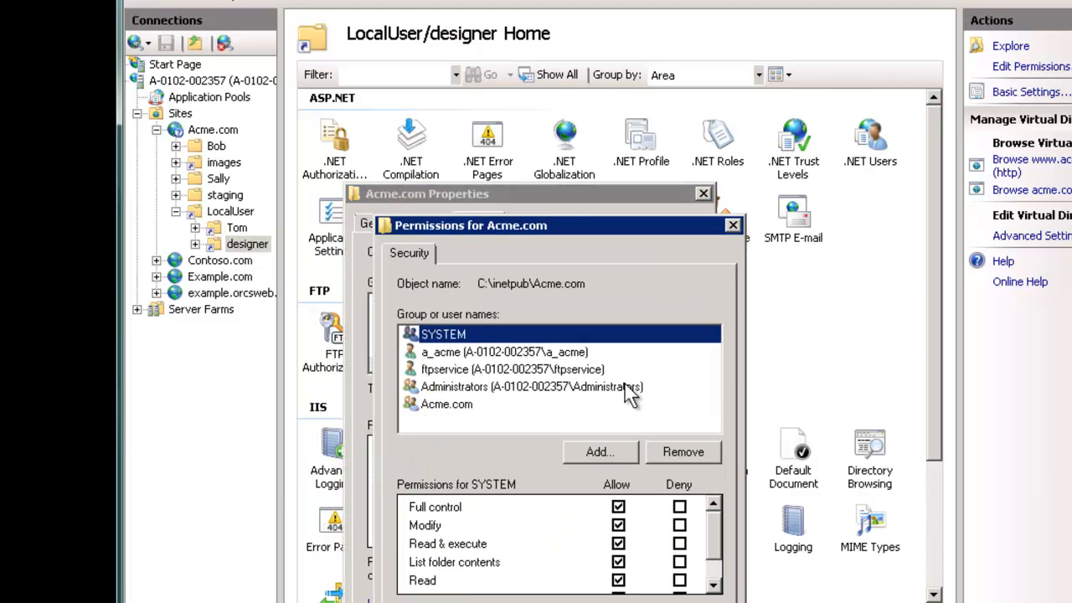
click(606, 445)
text(designer)
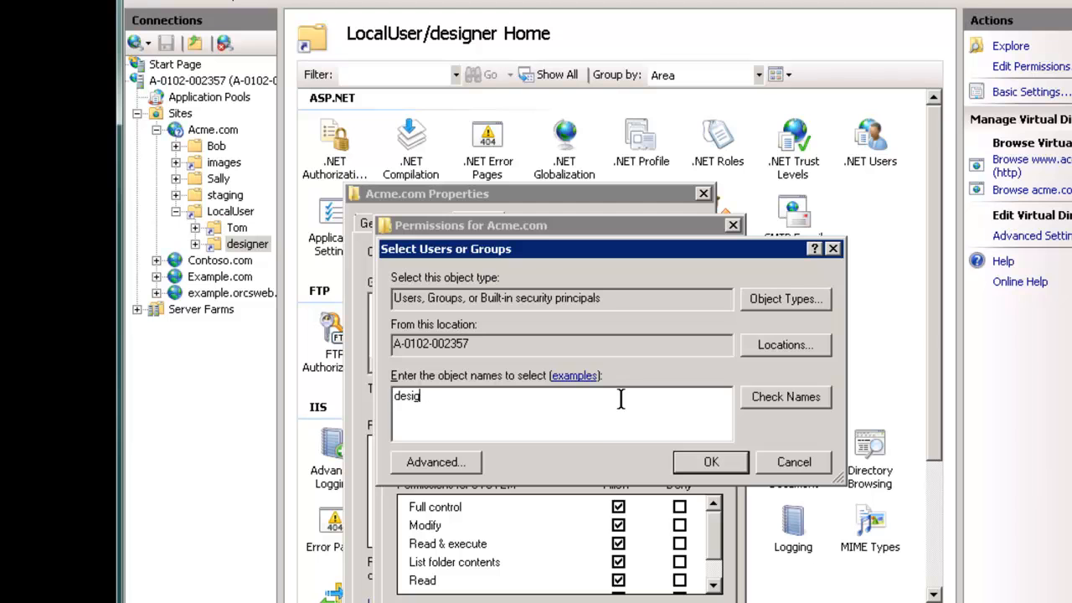
key(Return)
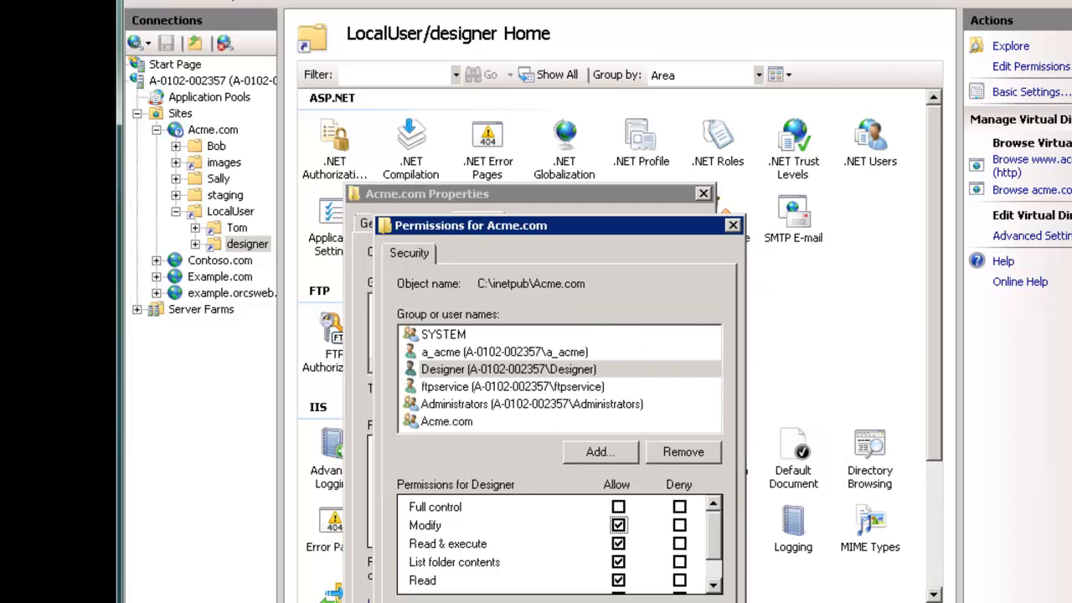
key(Return)
key(Return)
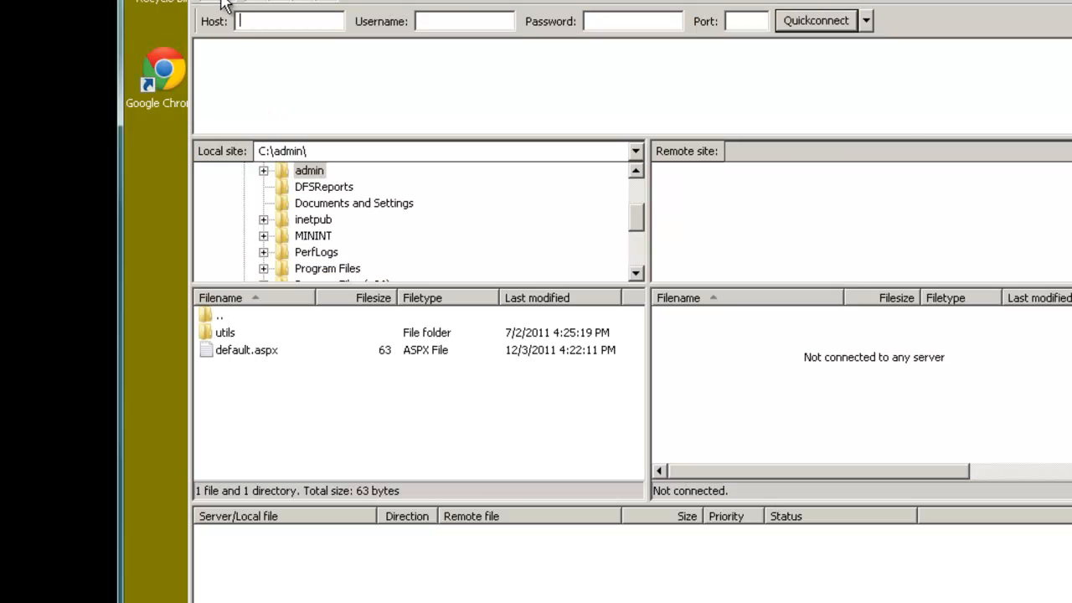
Step: In Site Manager, connect to the FTP site as user designer with its password
click(219, 5)
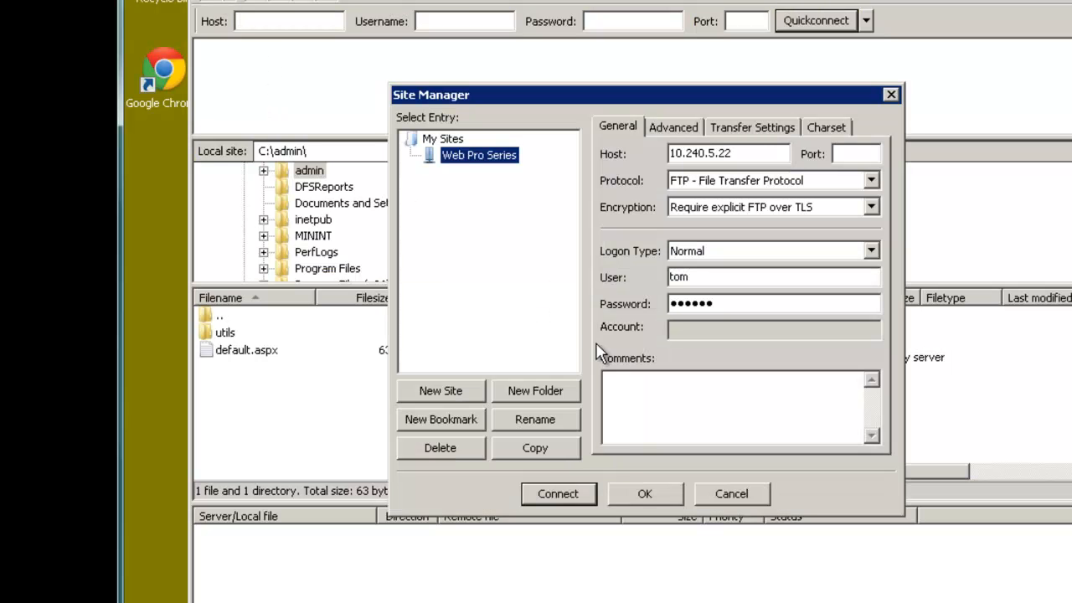
drag(709, 278, 661, 265)
text(designer)
key(Tab)
text(********)
key(Return)
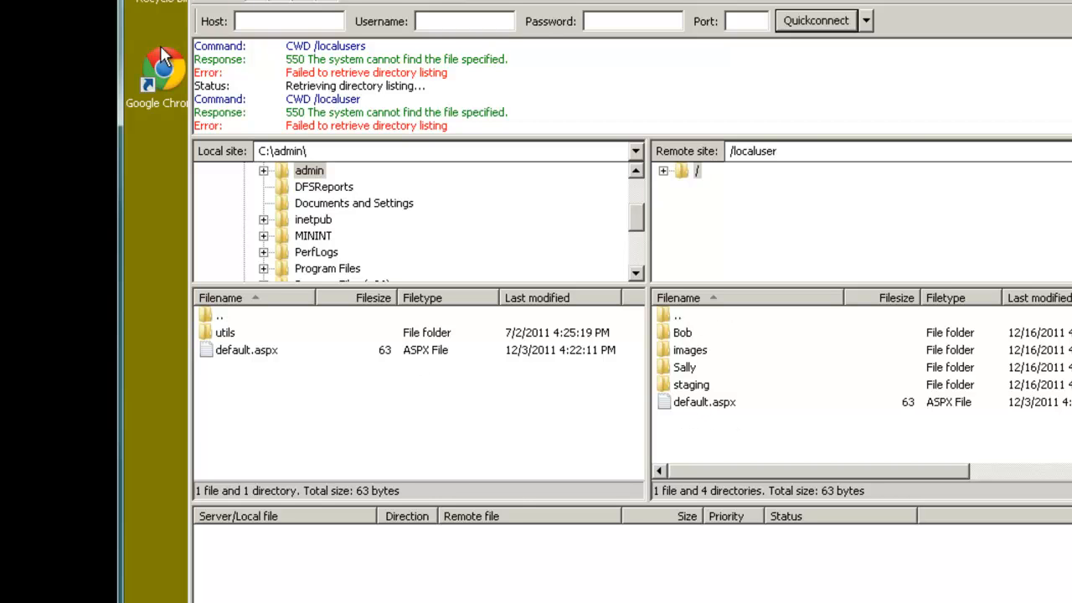
Step: Connect as tom in a new tab, correcting the password, and select in site1.txt
click(222, 7)
double_click(722, 278)
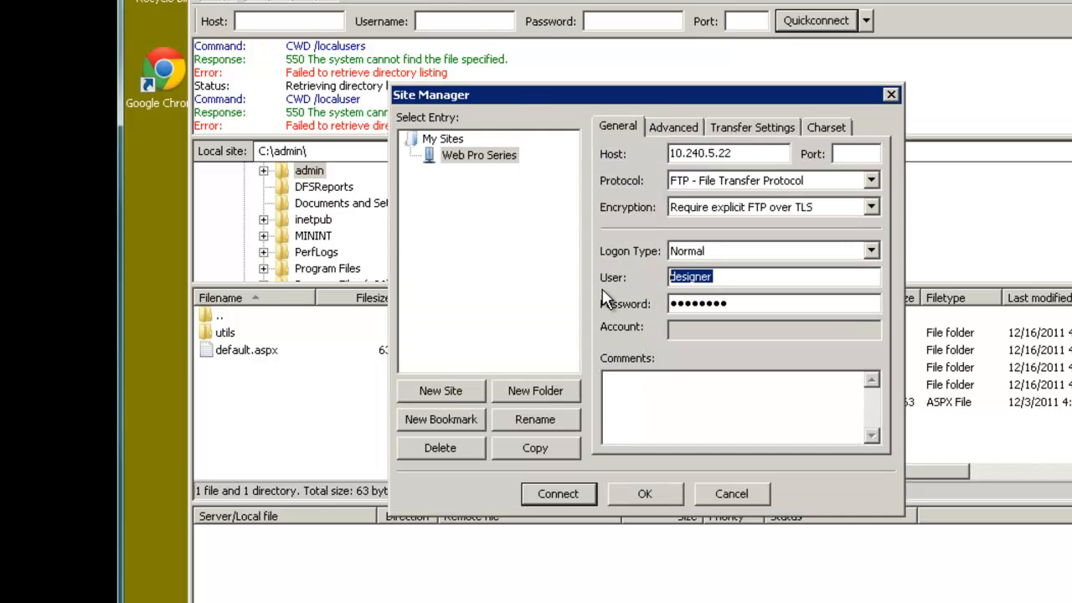
key(Tab)
key(Return)
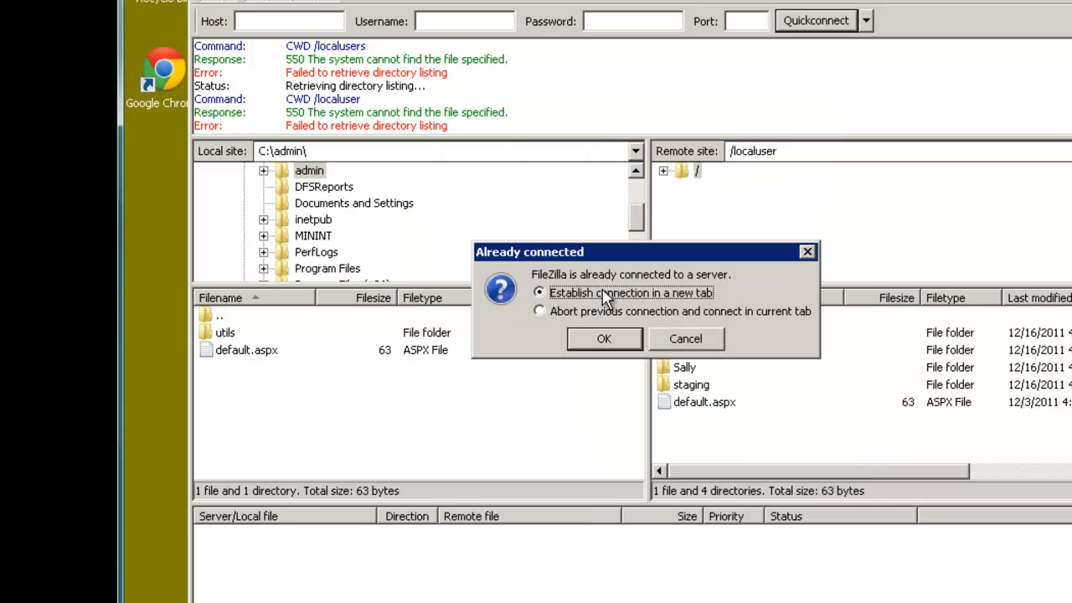
key(Return)
click(222, 6)
click(708, 305)
key(Return)
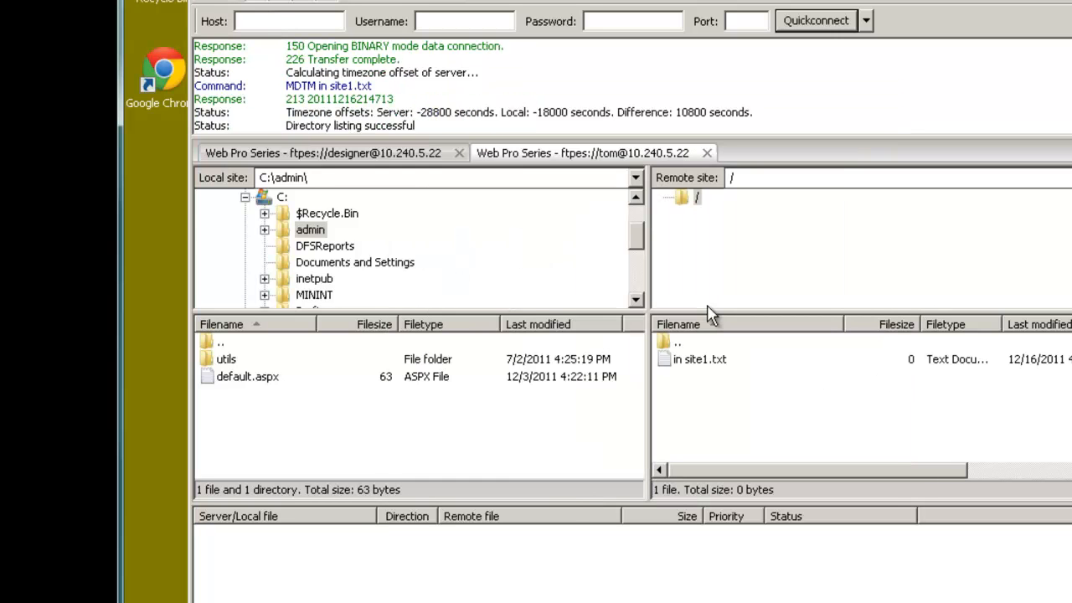
click(679, 367)
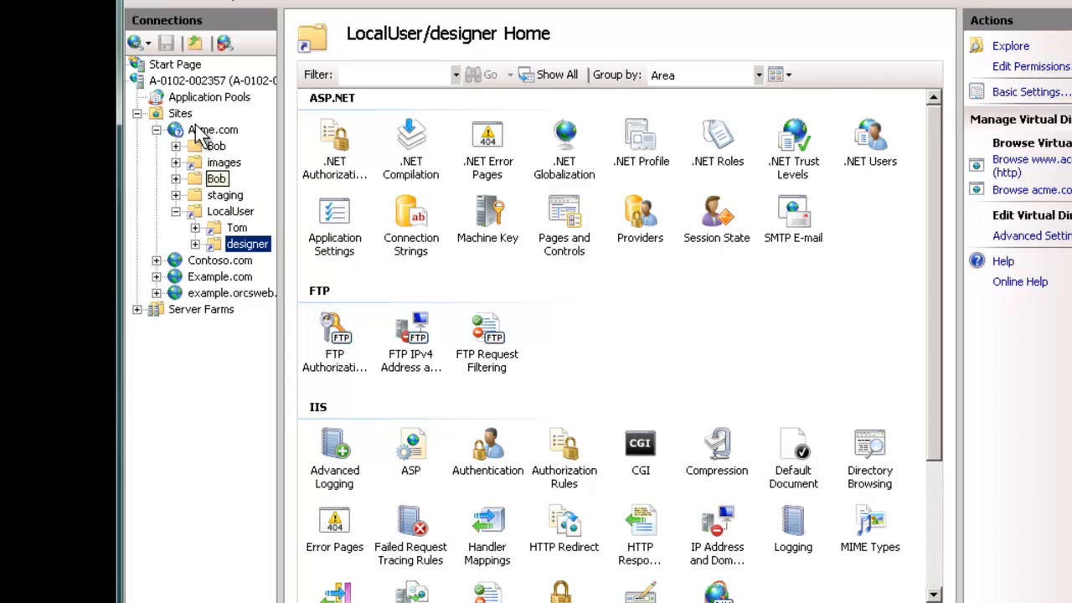
Step: Open Acme.com's FTP User Isolation settings and select isolating users to their user name directory
click(208, 131)
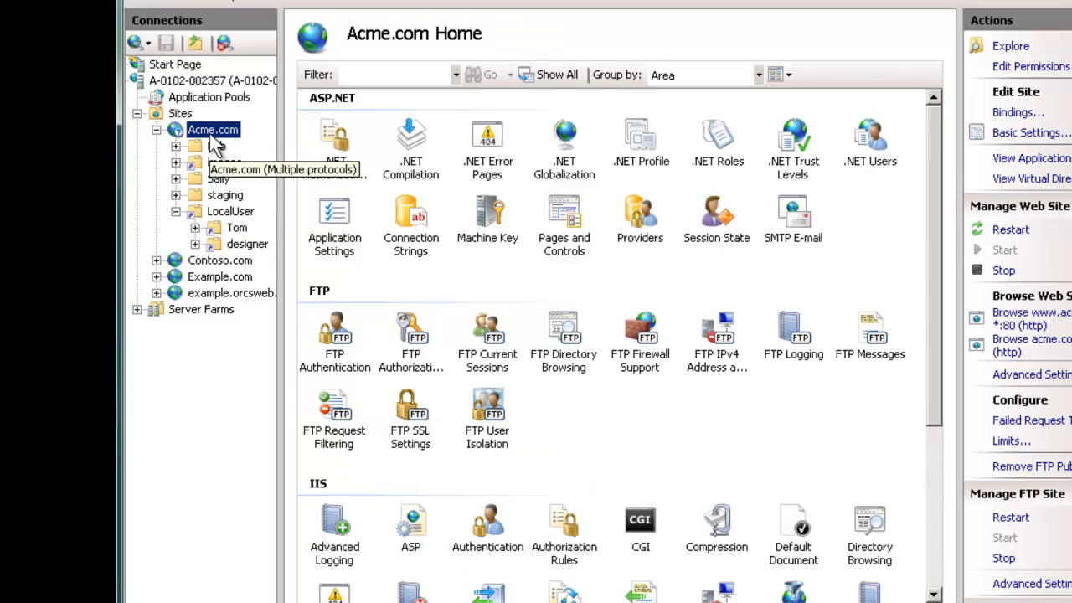
click(494, 412)
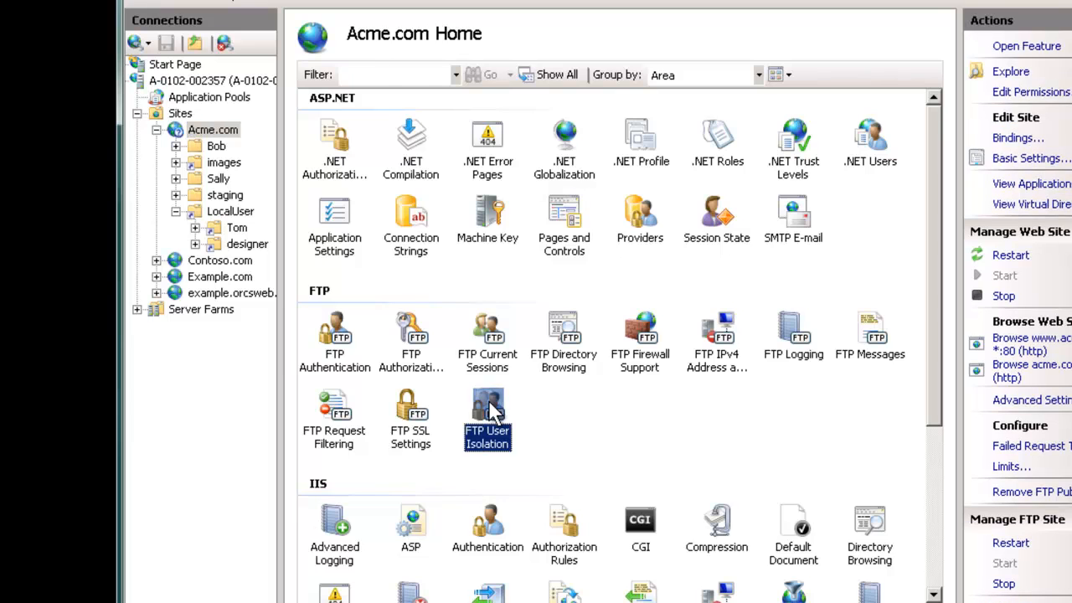
double_click(489, 406)
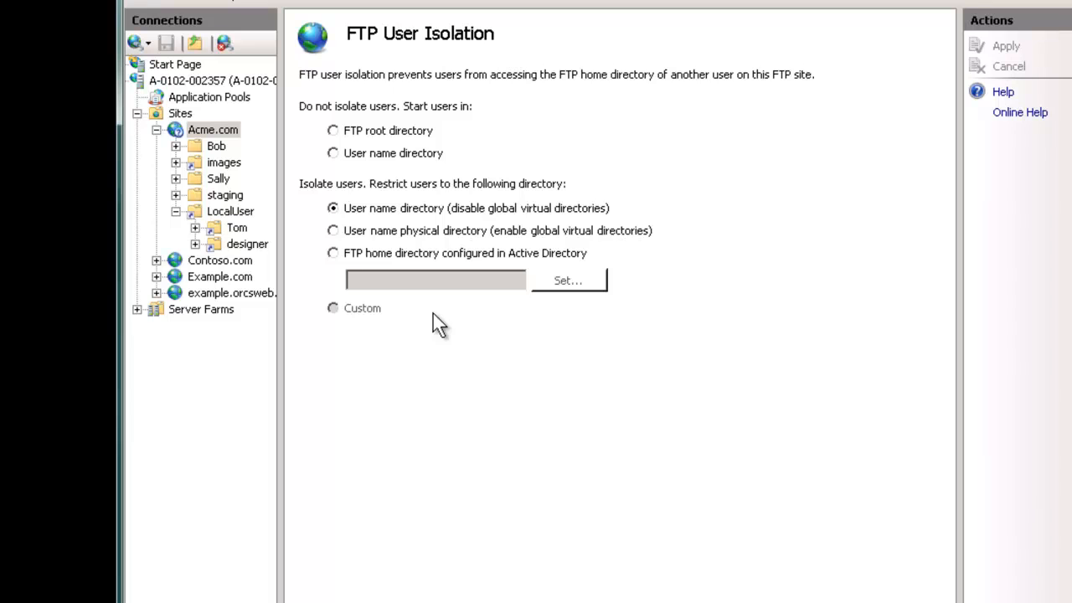
click(386, 155)
click(336, 209)
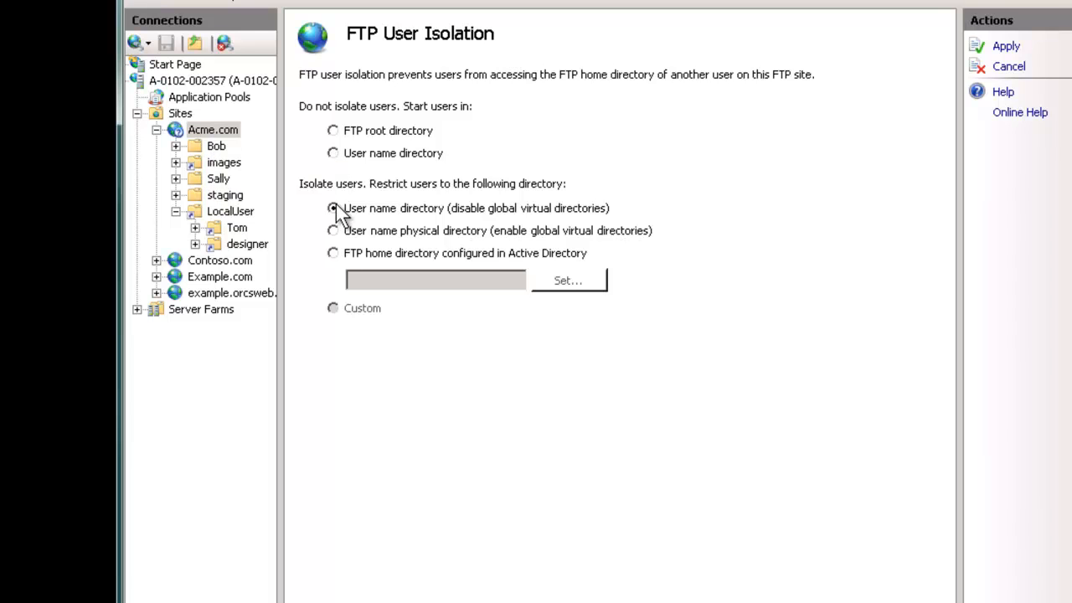